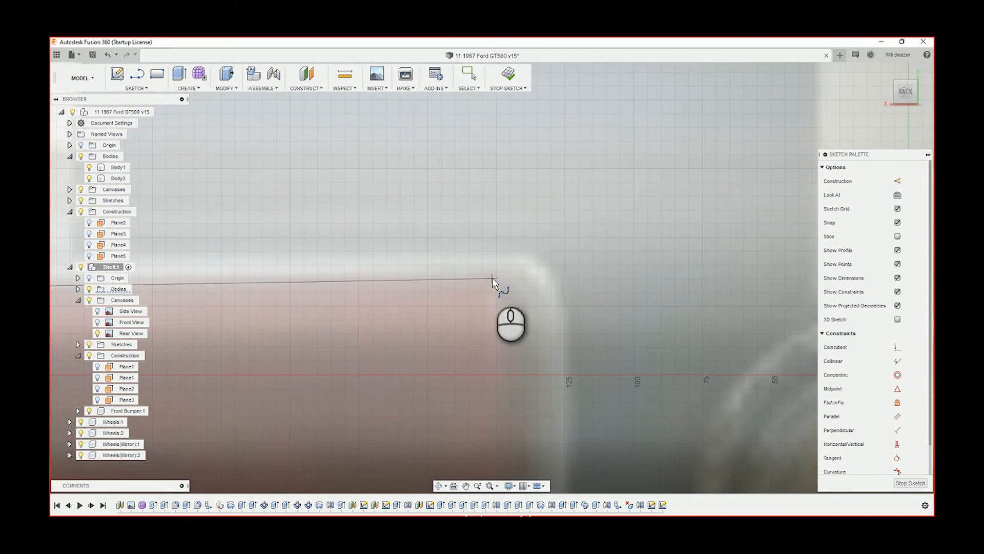
# Complete the fit point spline along the tail light's upper edge, ending just before its upper-right corner.
pyautogui.click(496, 278)
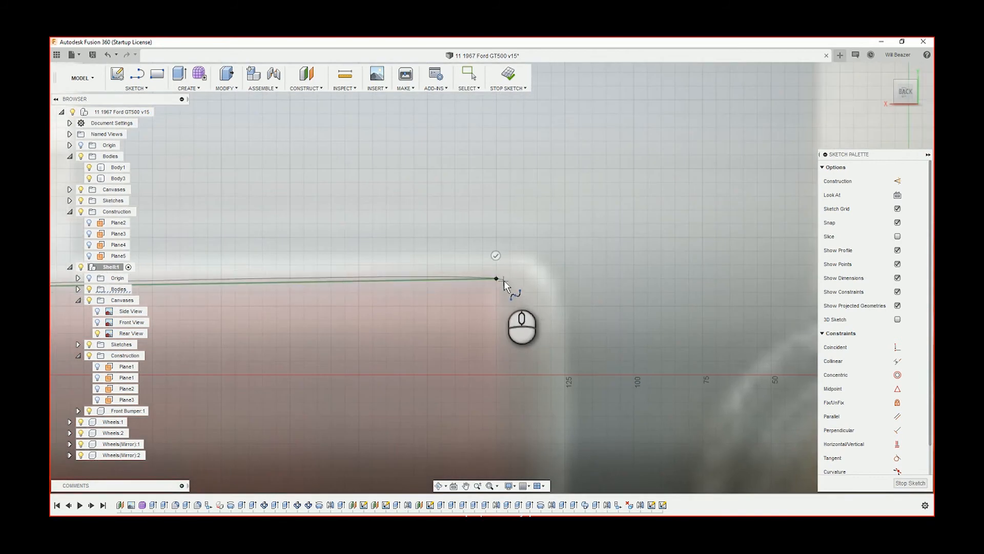
pyautogui.click(496, 255)
pyautogui.click(496, 256)
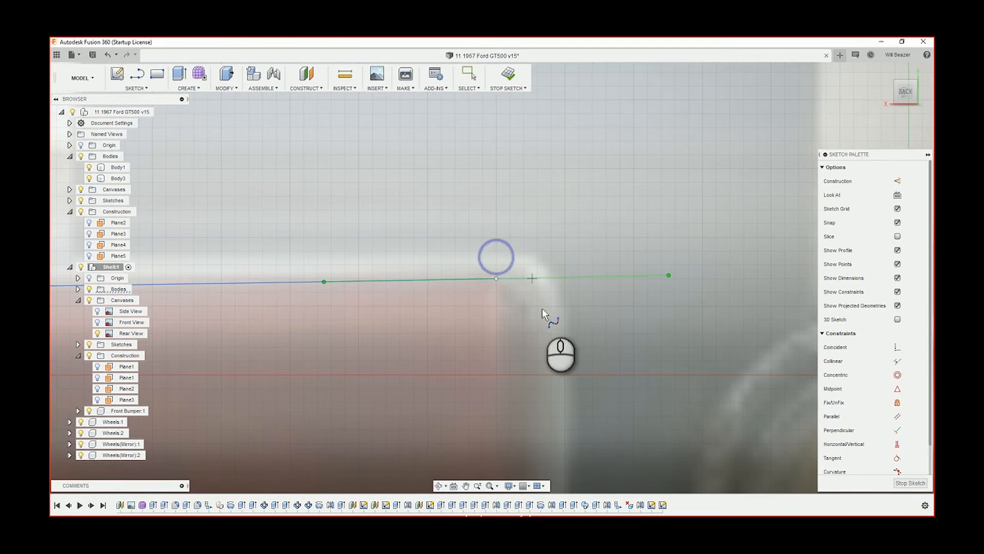
# Draw an arc from the upper spline's right end, curving down around the tail light's upper-right corner.
pyautogui.press('a')
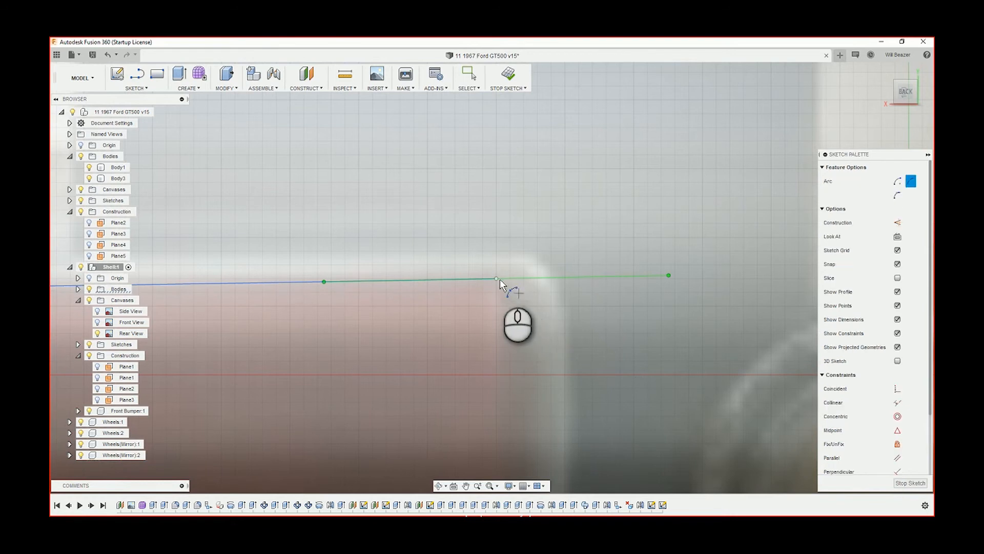
pyautogui.click(524, 327)
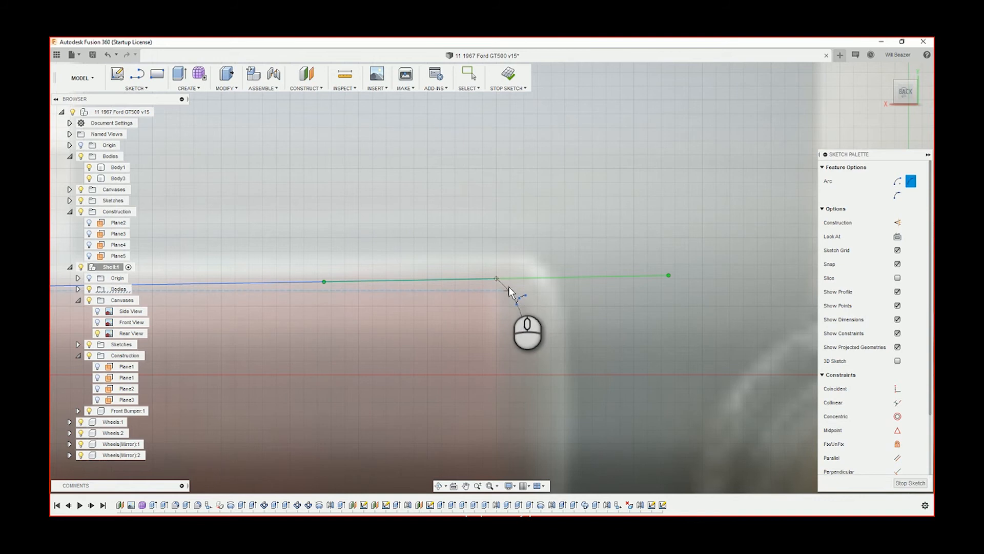
pyautogui.scroll(5, 515, 302)
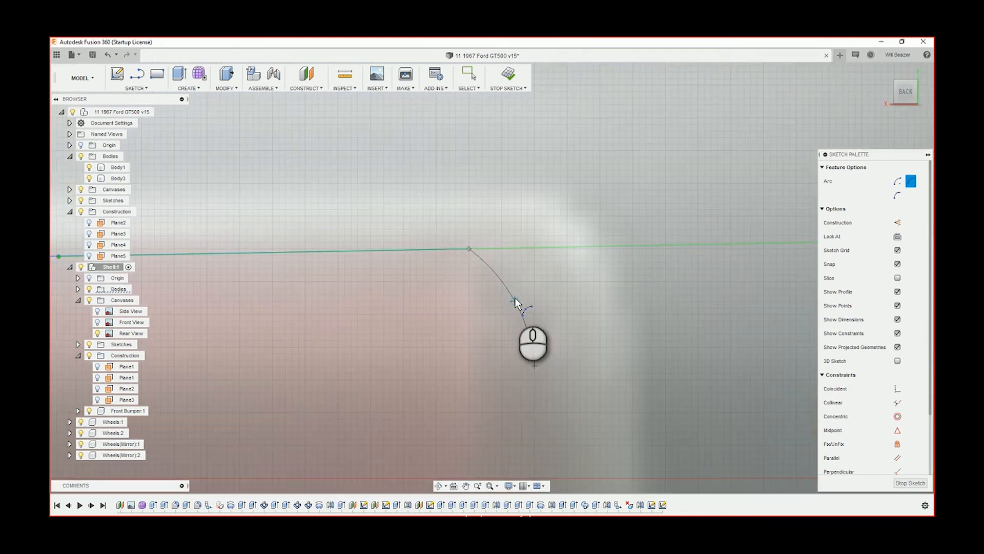
pyautogui.scroll(-8, 522, 294)
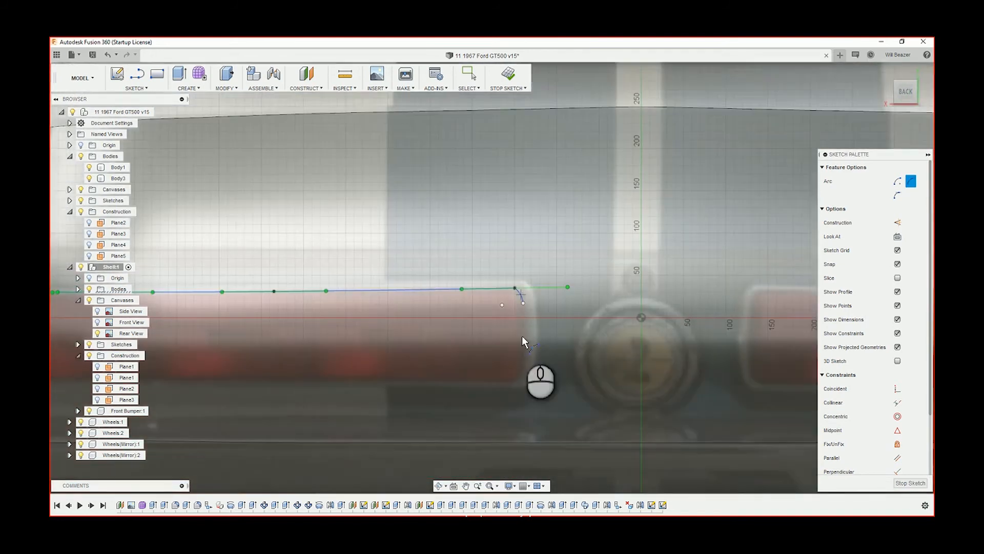
# Trace the tail light's right edge with a fit point spline from the arc's lower end to the lower-right corner.
pyautogui.moveTo(513, 382); pyautogui.dragTo(554, 319, button='middle')
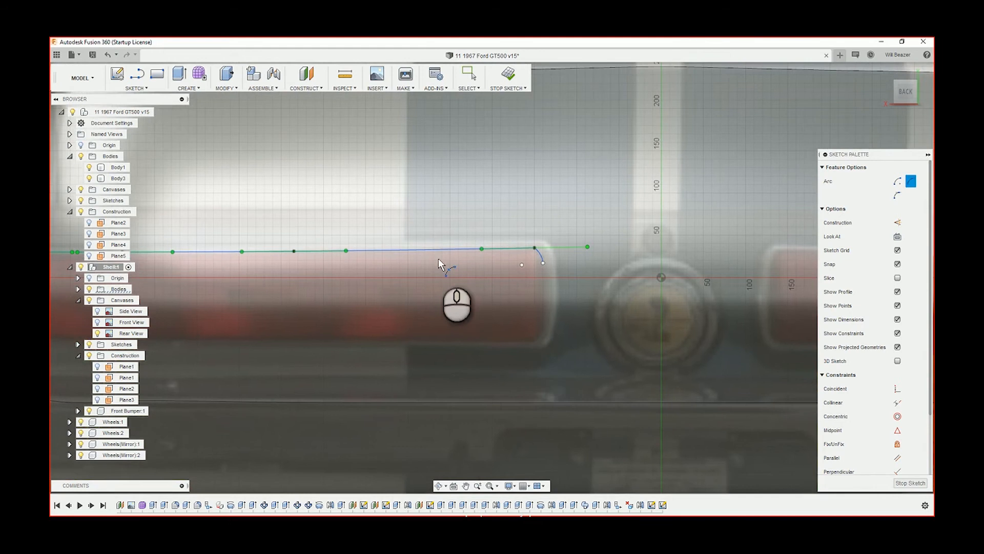
pyautogui.click(138, 88)
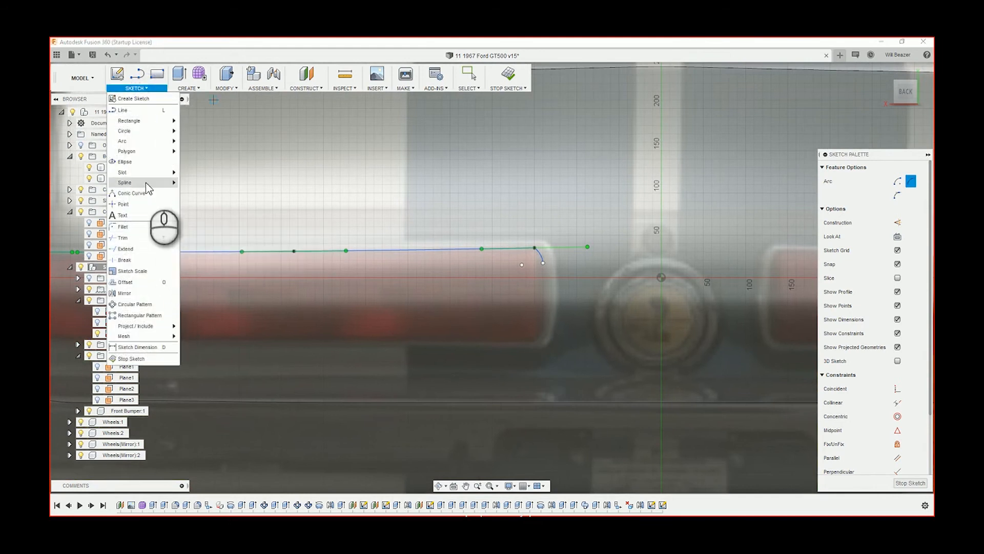
pyautogui.moveTo(157, 189)
pyautogui.click(204, 184)
pyautogui.scroll(4, 593, 308)
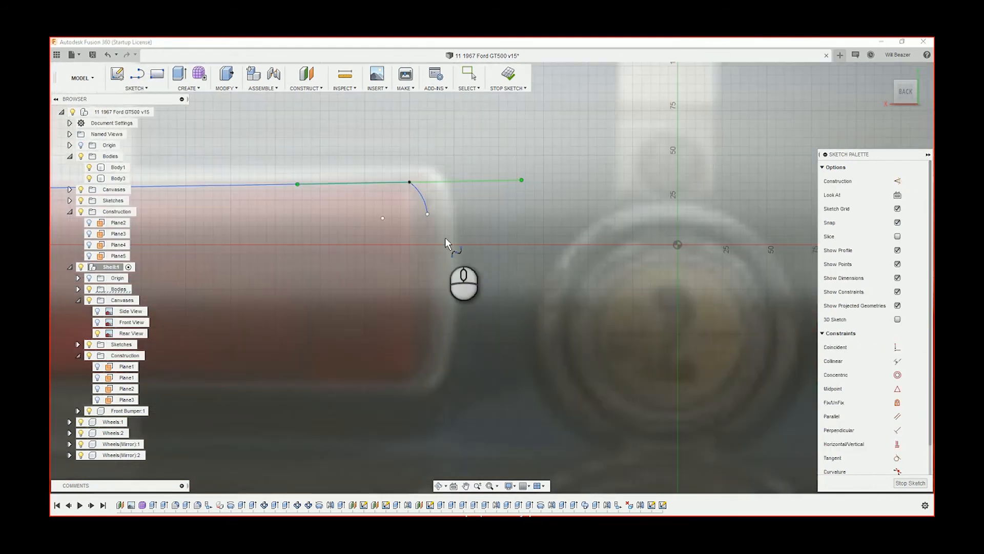
pyautogui.click(428, 214)
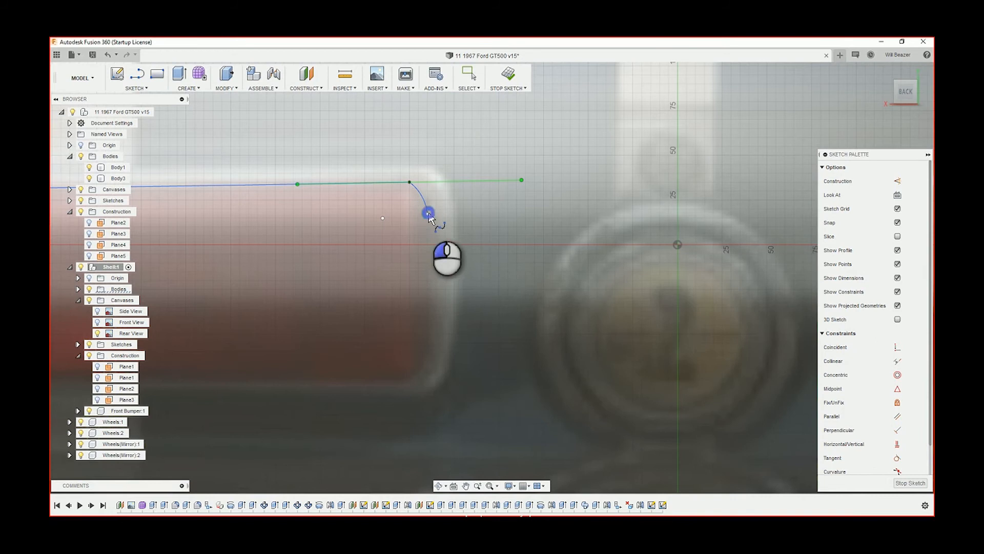
pyautogui.scroll(4, 433, 292)
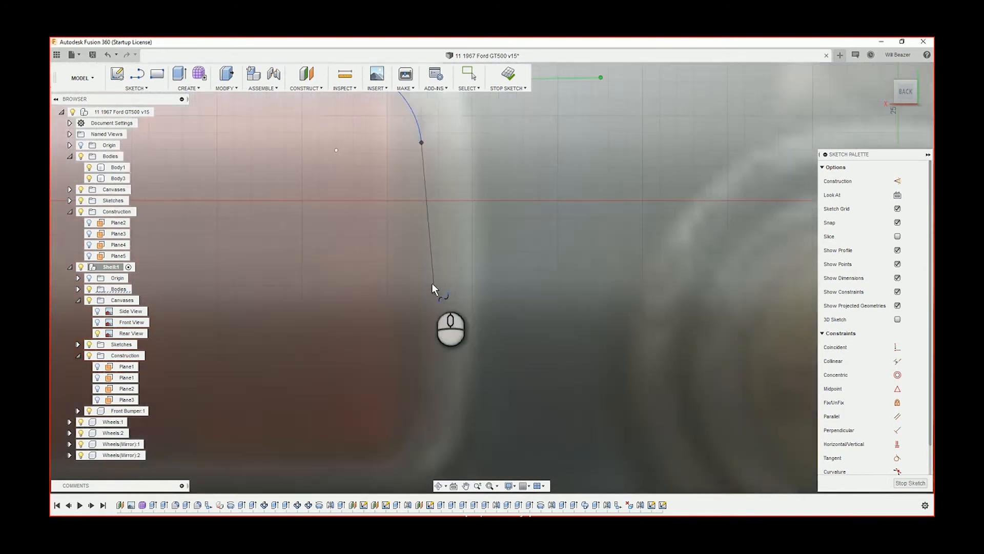
pyautogui.click(436, 272)
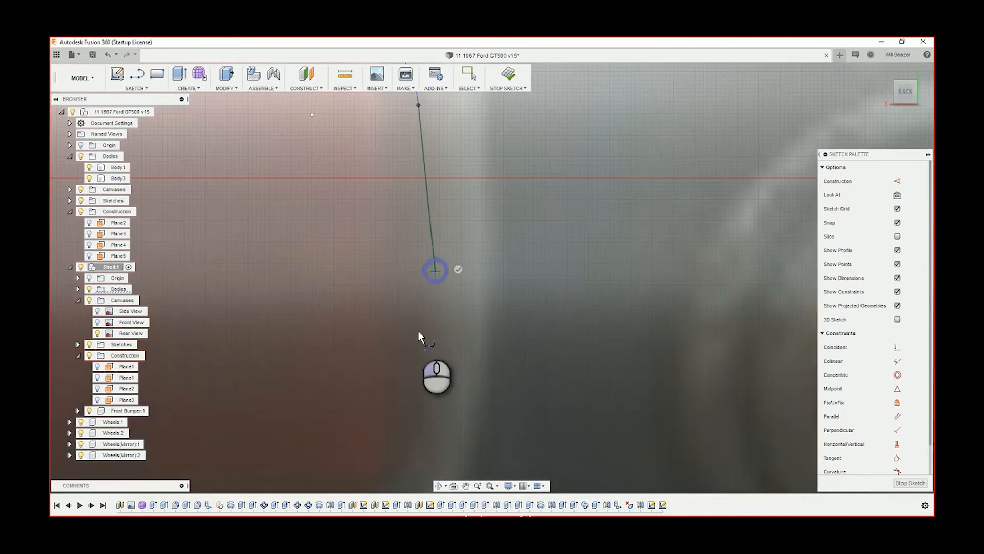
pyautogui.scroll(-5, 421, 362)
pyautogui.scroll(3, 420, 393)
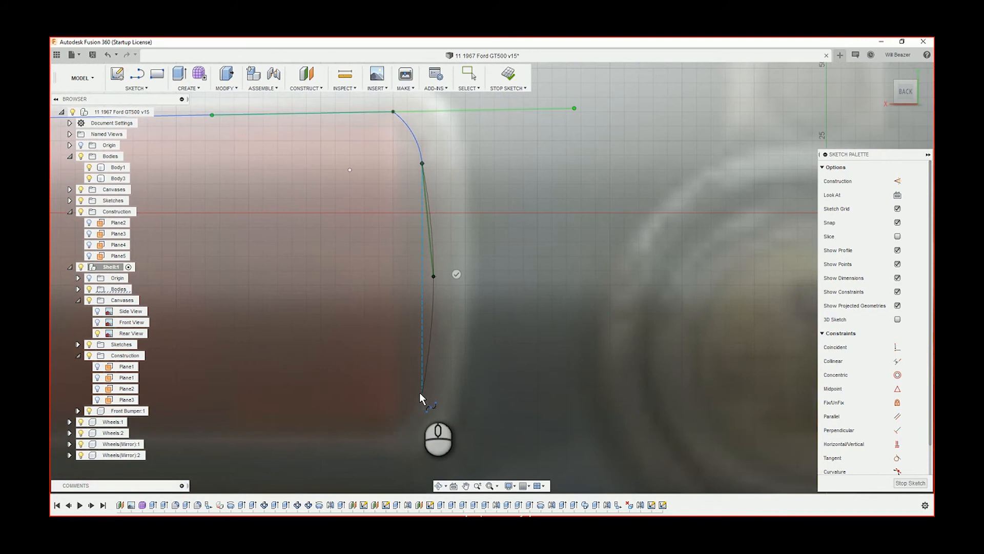
pyautogui.click(421, 393)
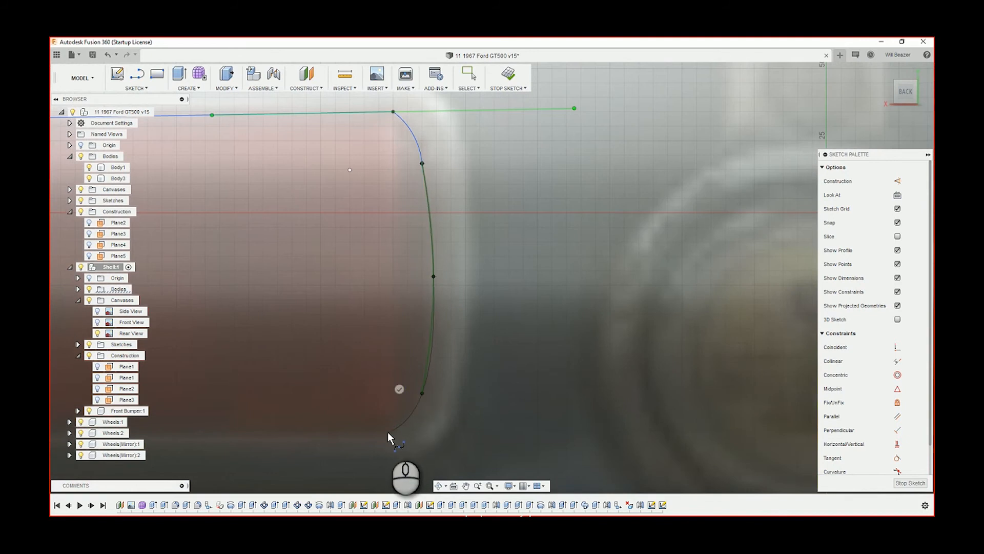
pyautogui.click(391, 431)
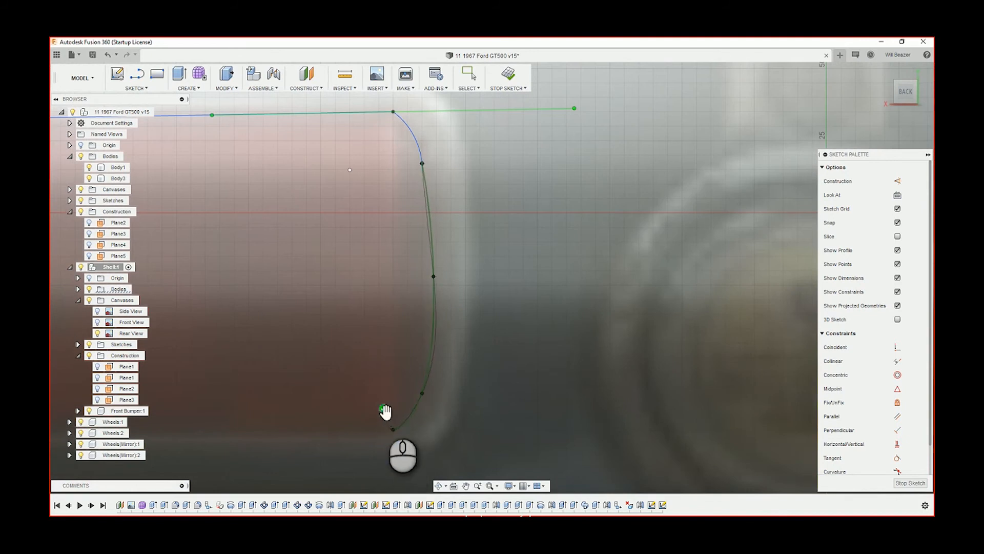
pyautogui.click(383, 408)
pyautogui.scroll(-4, 414, 385)
pyautogui.moveTo(325, 377)
pyautogui.mouseDown(button='middle')
pyautogui.moveTo(483, 289)
pyautogui.moveTo(557, 293)
pyautogui.mouseUp(button='middle')
pyautogui.moveTo(376, 284); pyautogui.dragTo(557, 287, button='middle')
pyautogui.scroll(-5, 540, 307)
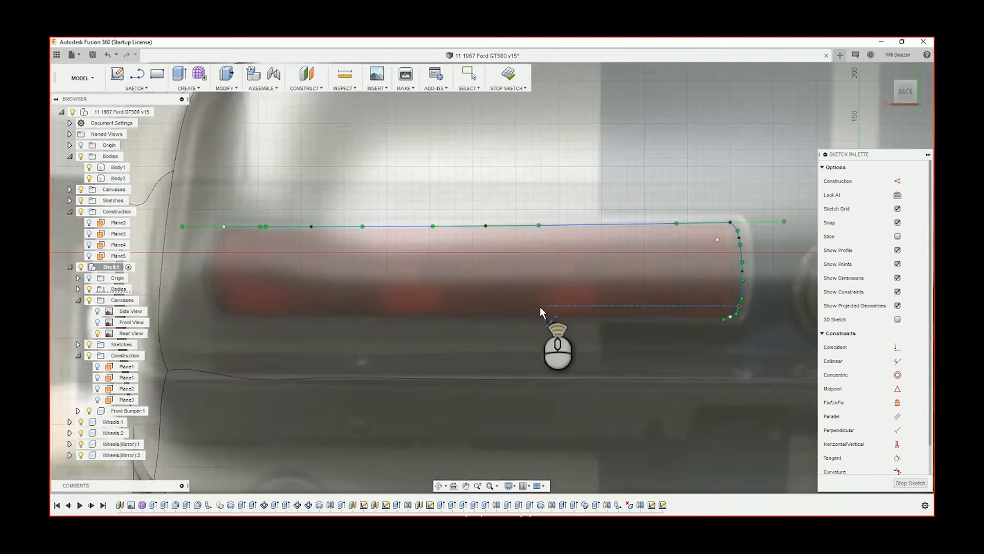
pyautogui.scroll(5, 604, 310)
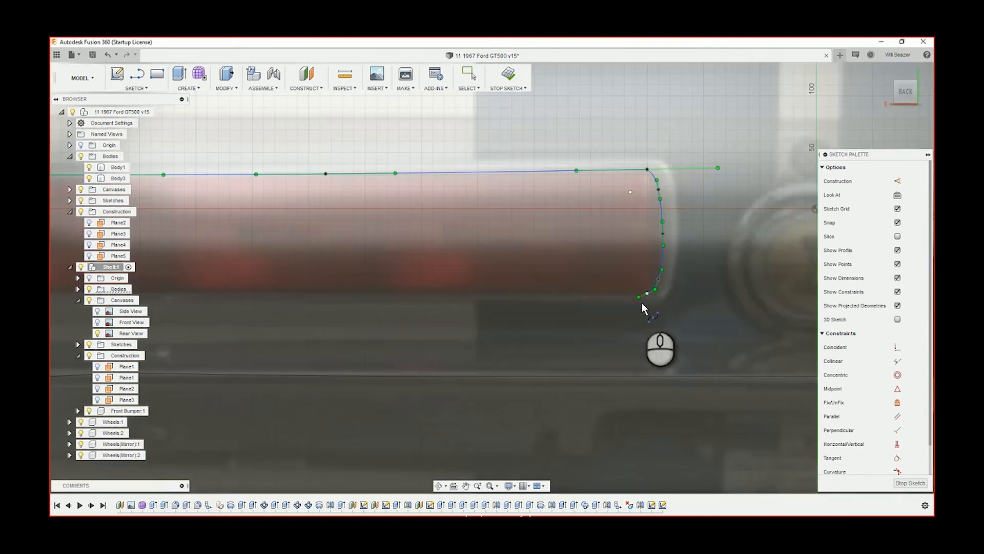
pyautogui.click(642, 295)
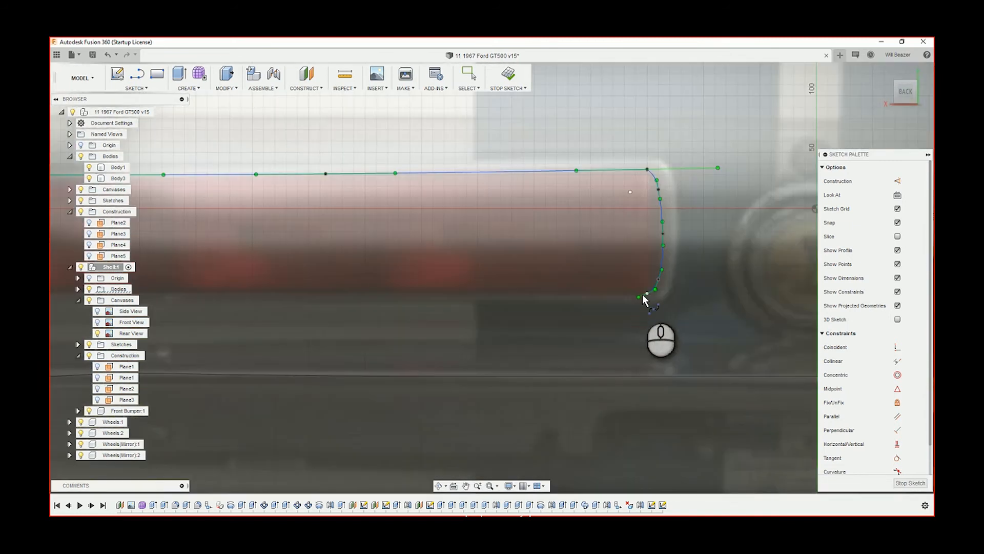
pyautogui.click(551, 293)
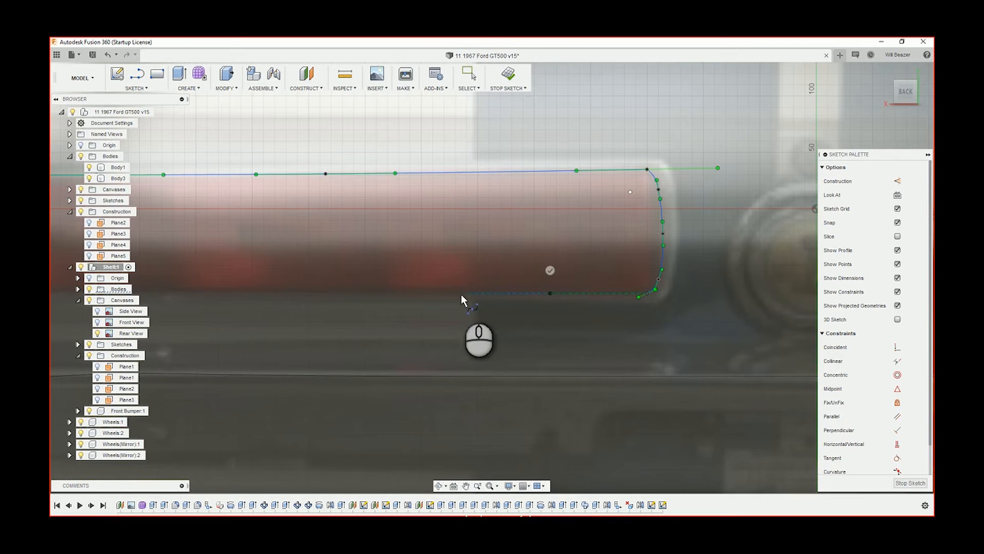
pyautogui.scroll(2, 549, 286)
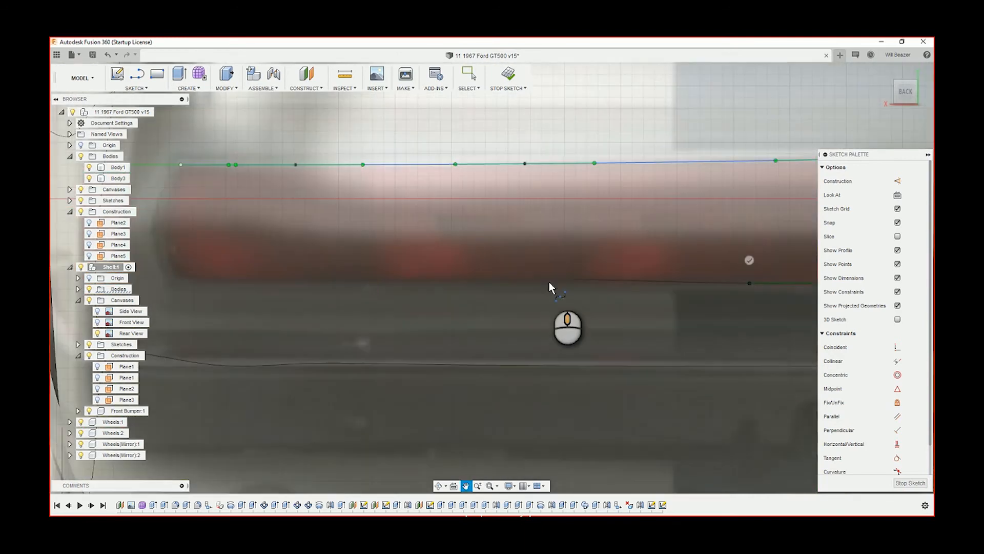
pyautogui.scroll(1, 533, 285)
pyautogui.scroll(-2, 531, 282)
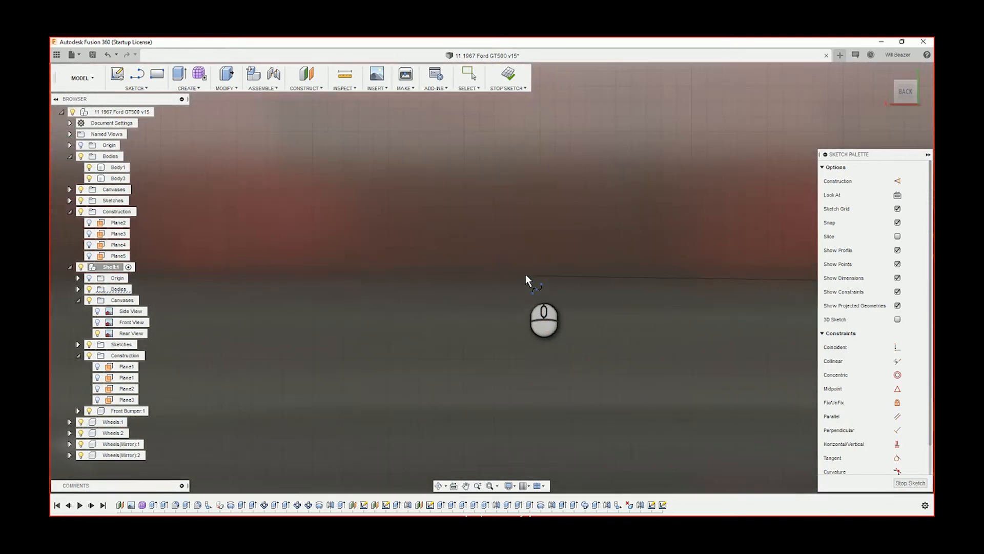
pyautogui.click(525, 274)
pyautogui.scroll(1, 375, 284)
pyautogui.scroll(-3, 376, 284)
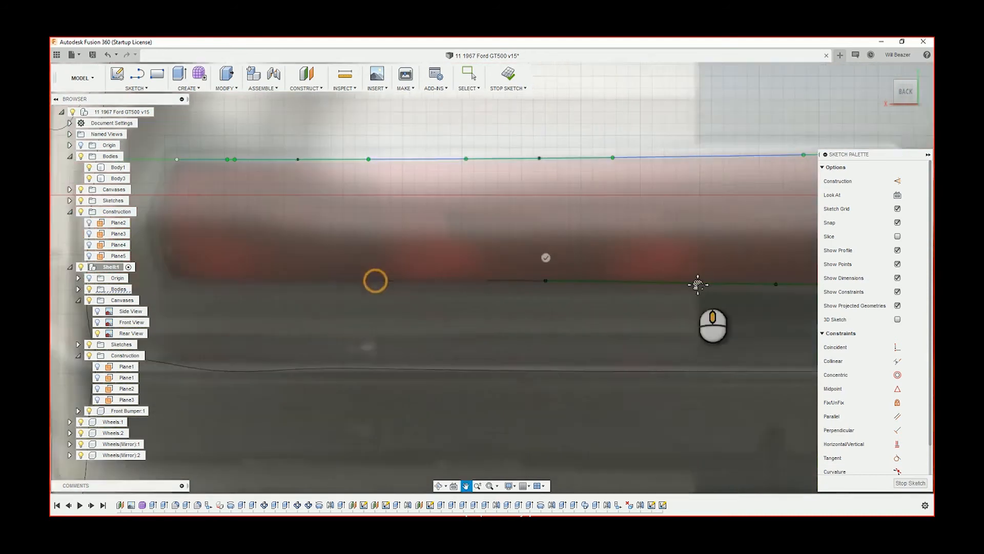
pyautogui.scroll(4, 436, 287)
pyautogui.scroll(2, 433, 285)
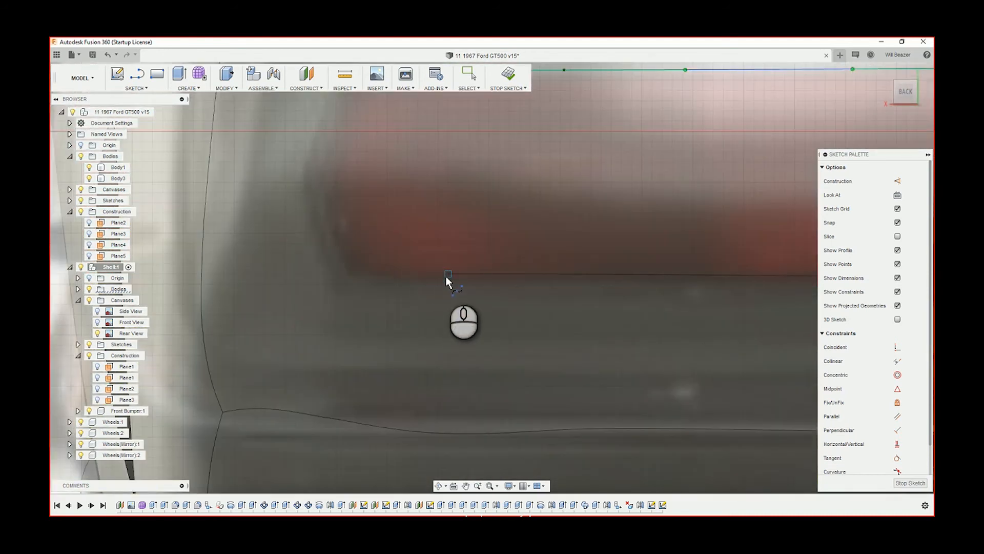
pyautogui.click(447, 275)
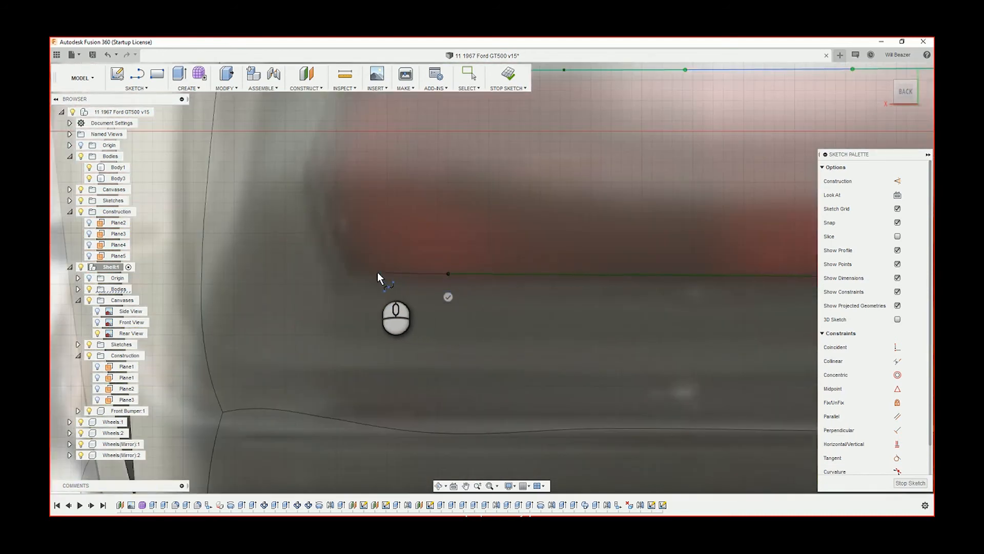
pyautogui.click(378, 274)
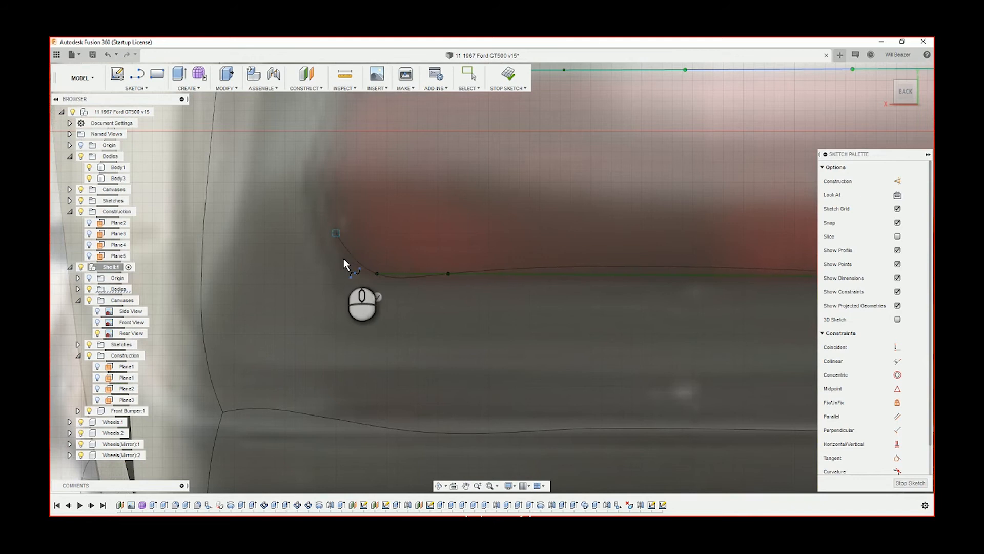
pyautogui.click(354, 275)
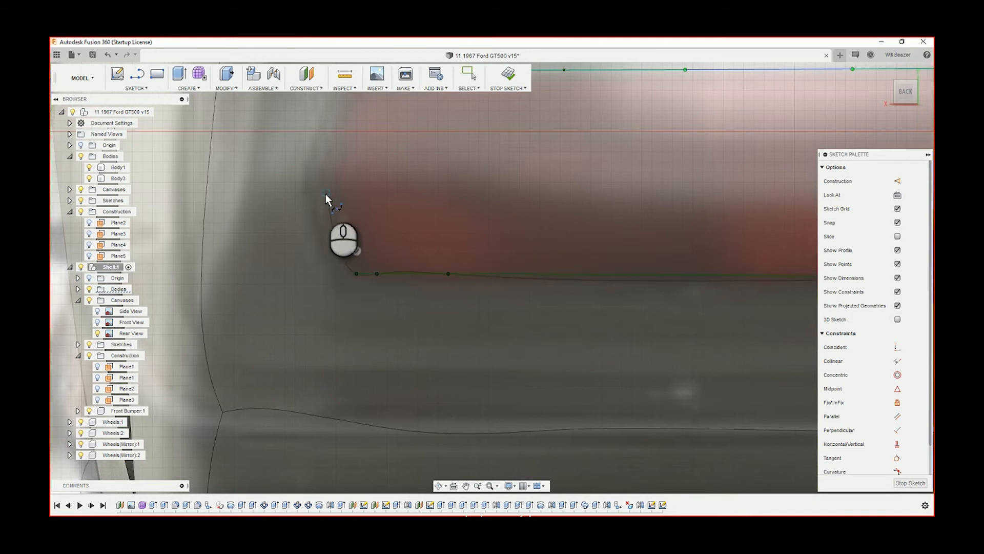
pyautogui.click(325, 194)
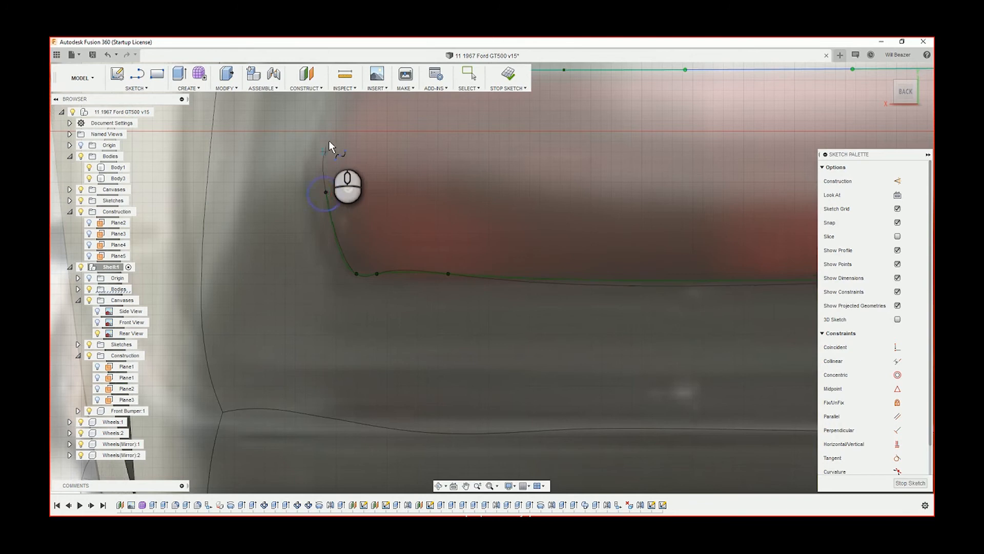
pyautogui.click(327, 161)
pyautogui.moveTo(339, 140); pyautogui.dragTo(315, 300, button='middle')
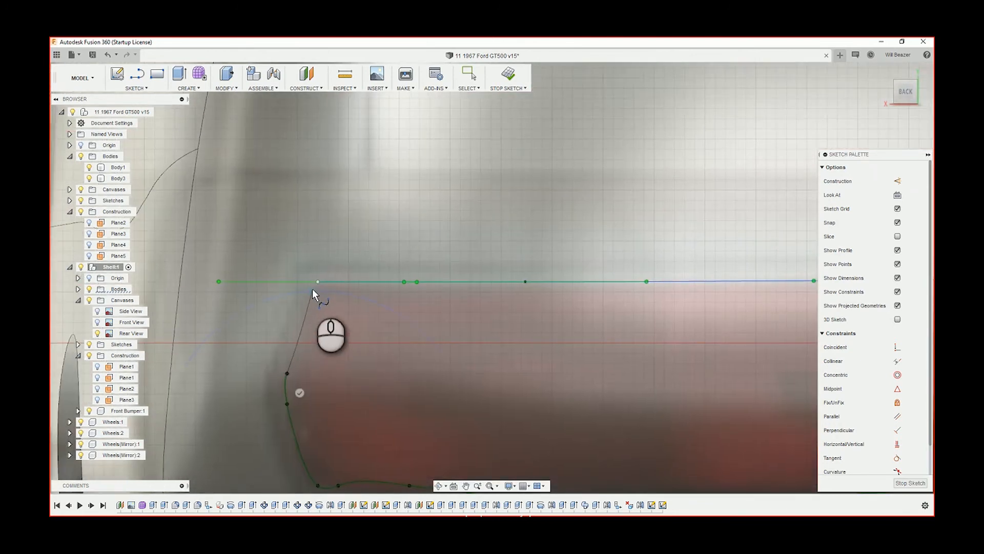
pyautogui.click(312, 291)
pyautogui.click(317, 282)
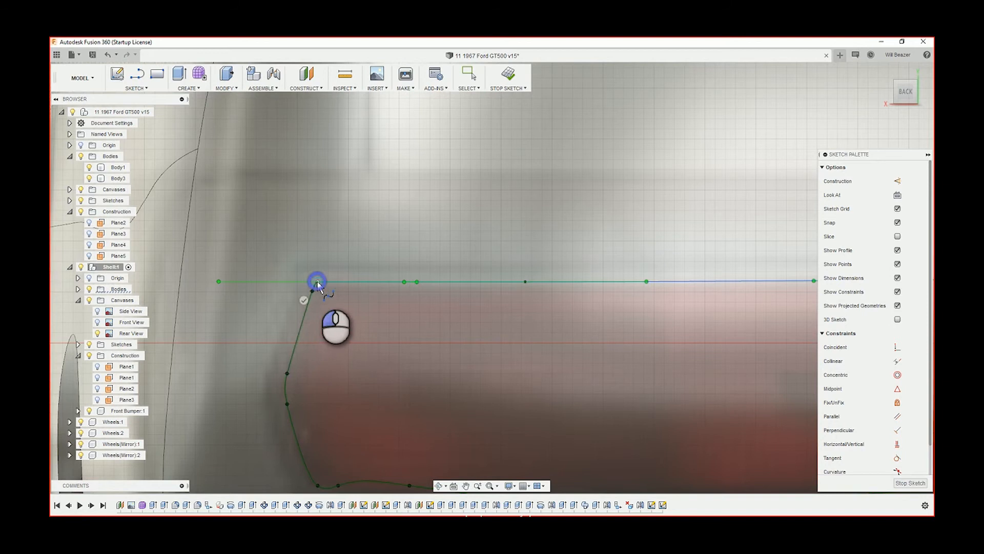
pyautogui.press('Escape')
pyautogui.scroll(-8, 374, 328)
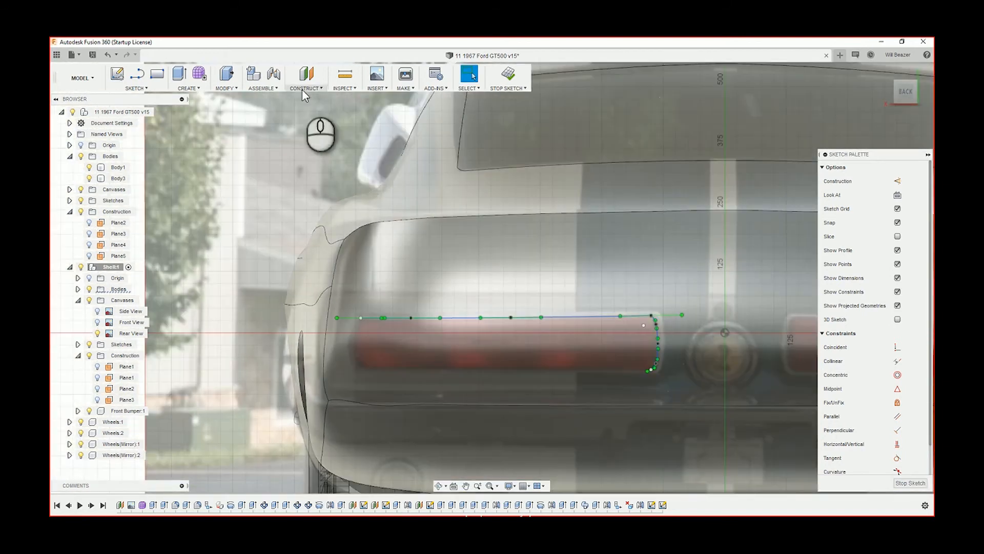
# Trace the tail light's lower edge with a fit point spline from the lower-right corner to the lower-left corner.
pyautogui.scroll(4, 477, 375)
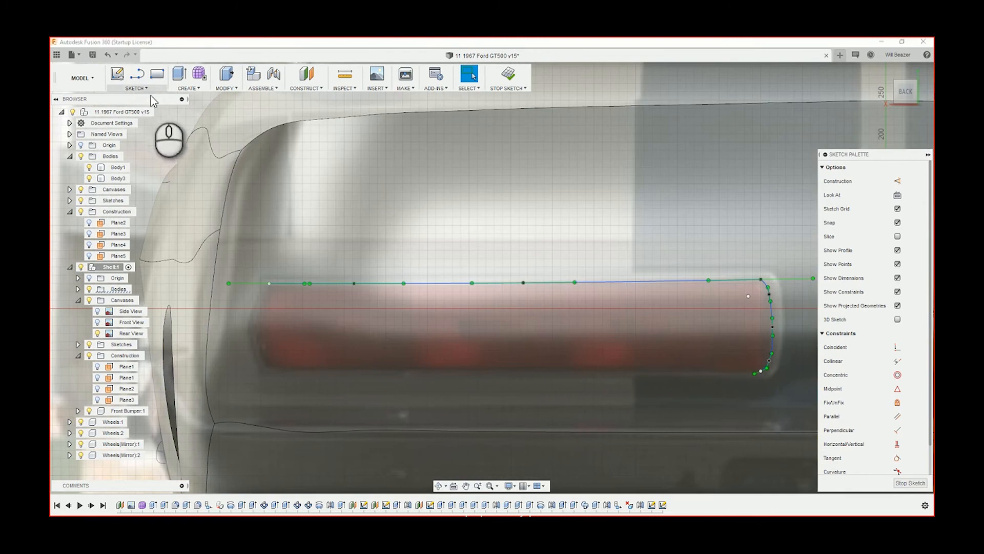
pyautogui.click(145, 88)
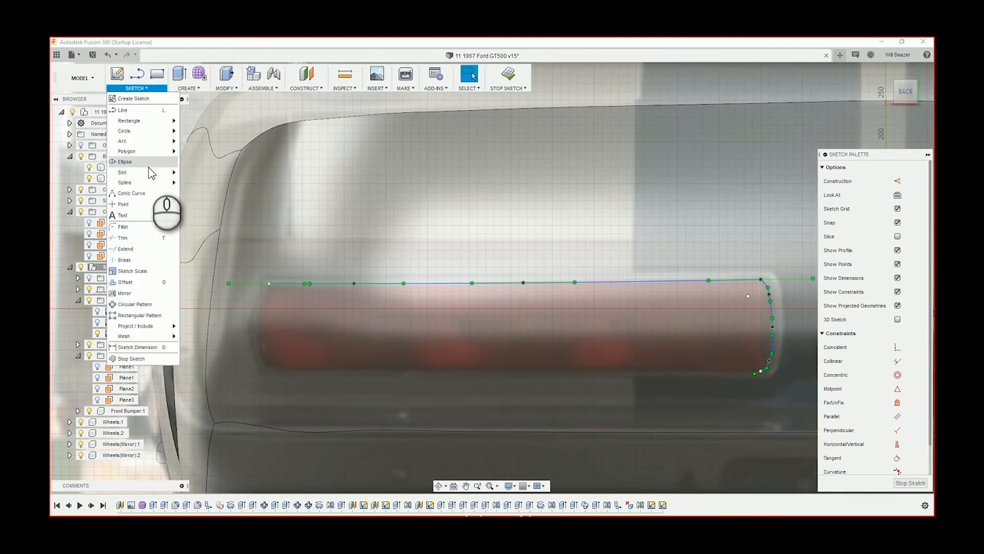
pyautogui.click(200, 184)
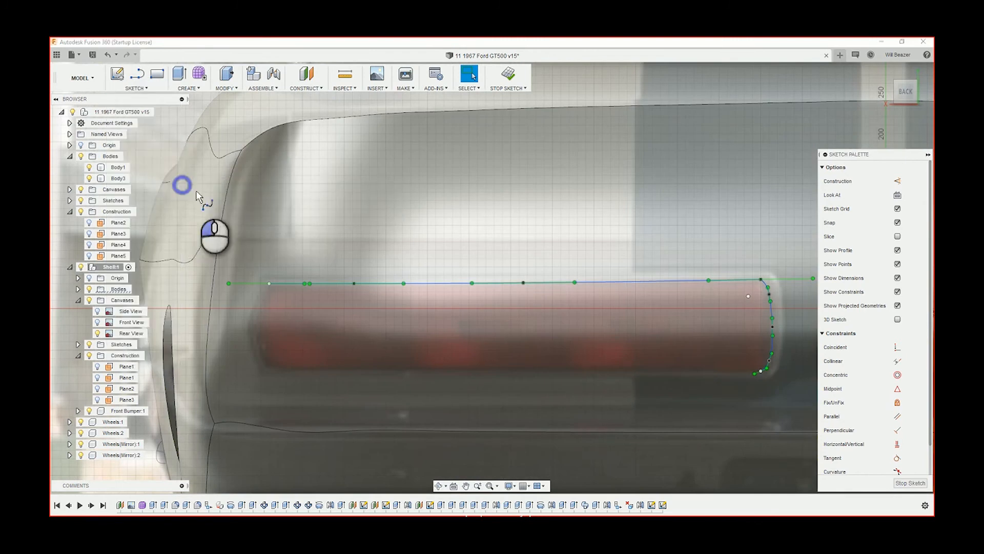
pyautogui.scroll(3, 769, 400)
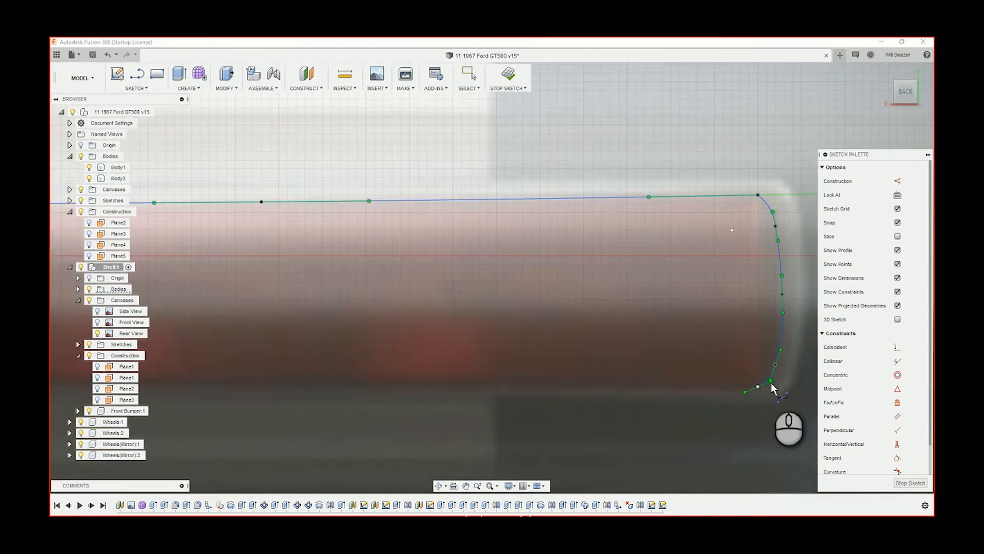
pyautogui.click(745, 392)
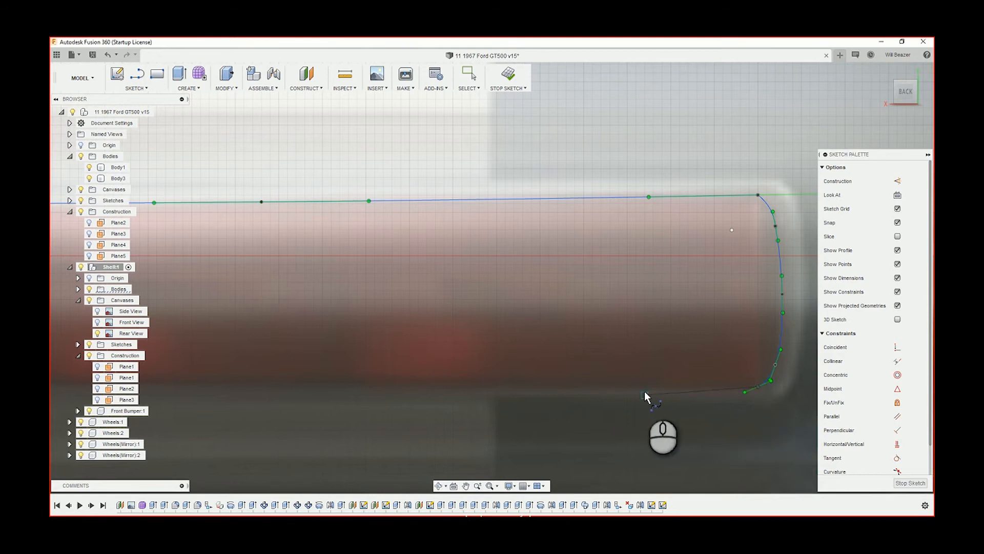
pyautogui.moveTo(482, 391); pyautogui.dragTo(537, 381, button='middle')
pyautogui.click(509, 371)
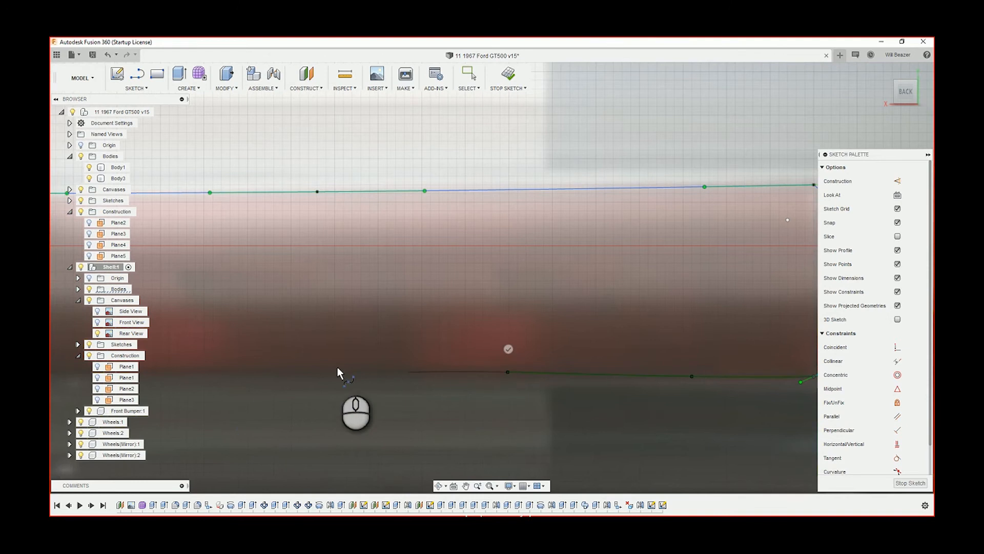
pyautogui.moveTo(343, 364); pyautogui.dragTo(557, 381, button='middle')
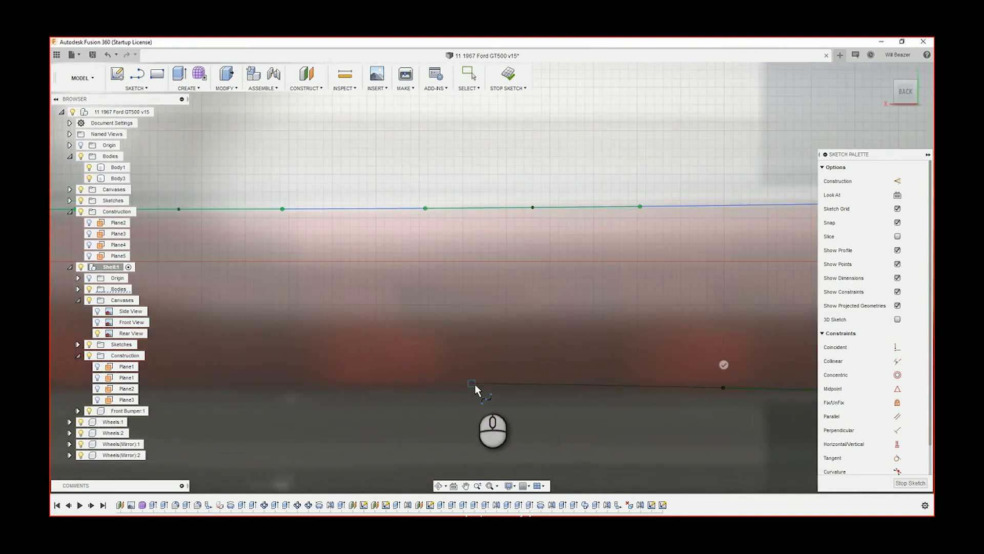
pyautogui.click(466, 387)
pyautogui.moveTo(334, 379); pyautogui.dragTo(657, 370, button='middle')
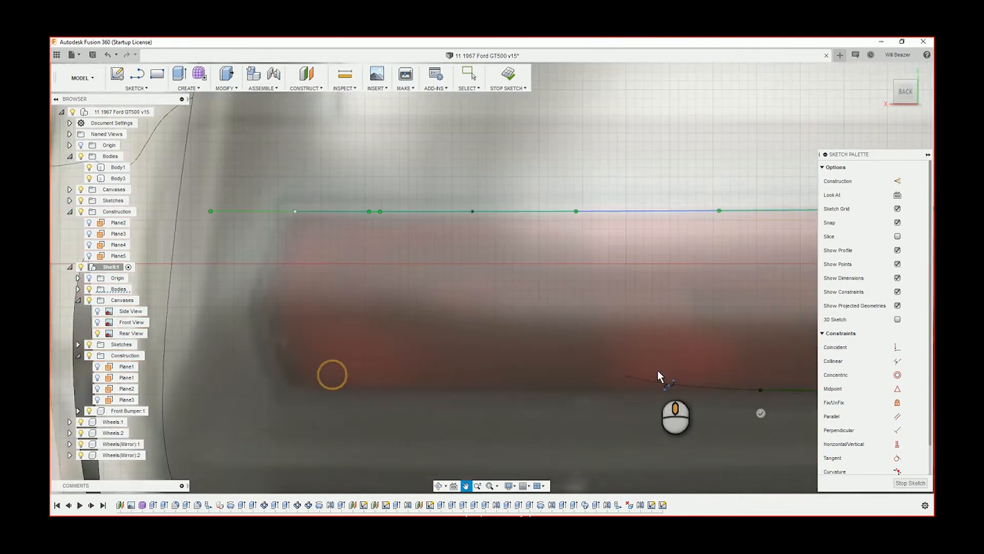
pyautogui.click(526, 383)
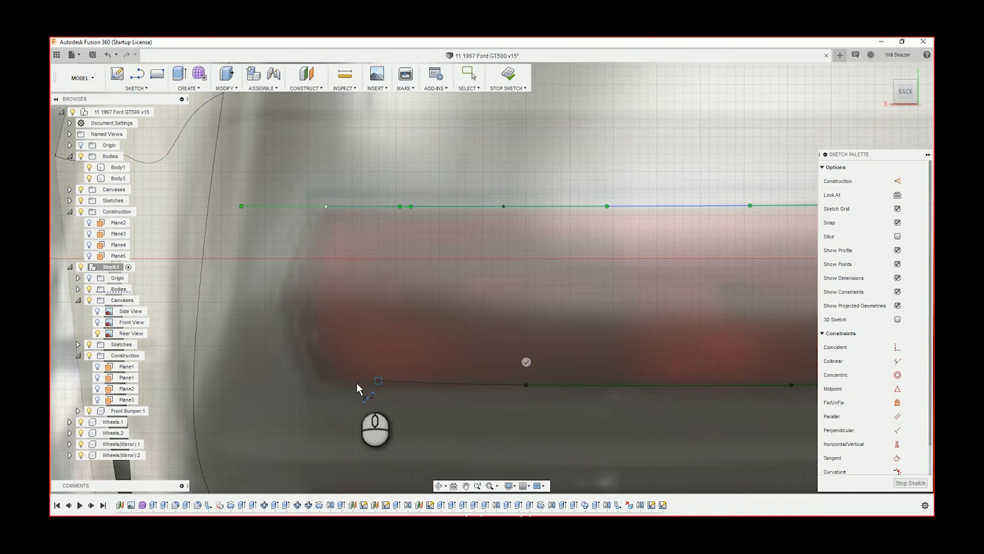
pyautogui.click(344, 381)
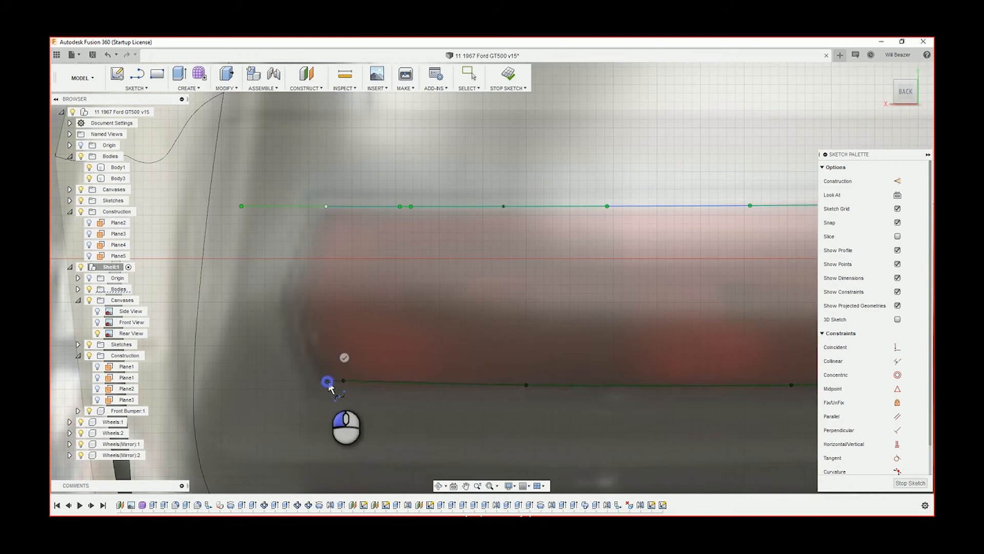
pyautogui.click(327, 382)
# Continue the spline up the tail light's left edge to the upper spline's left end and finish it there.
pyautogui.click(295, 306)
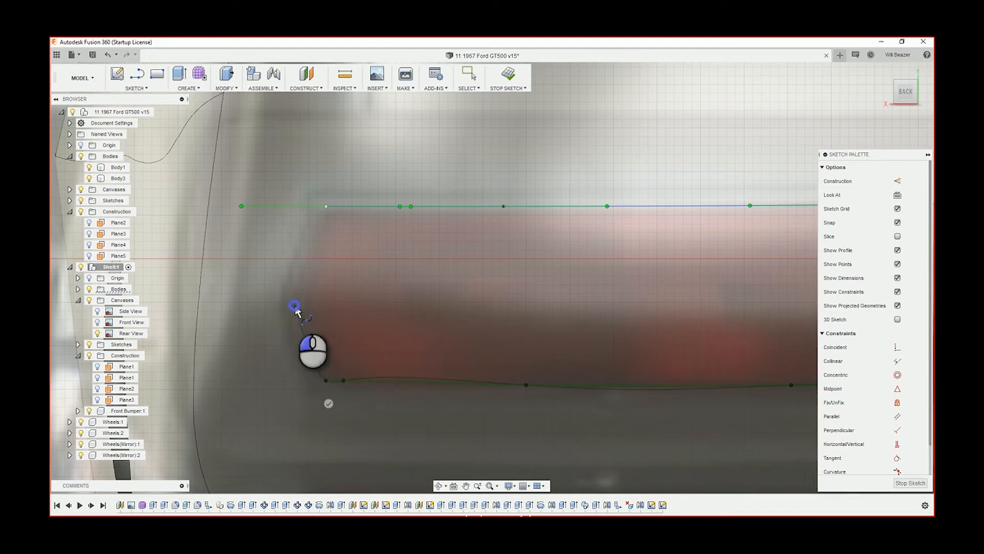
pyautogui.click(299, 285)
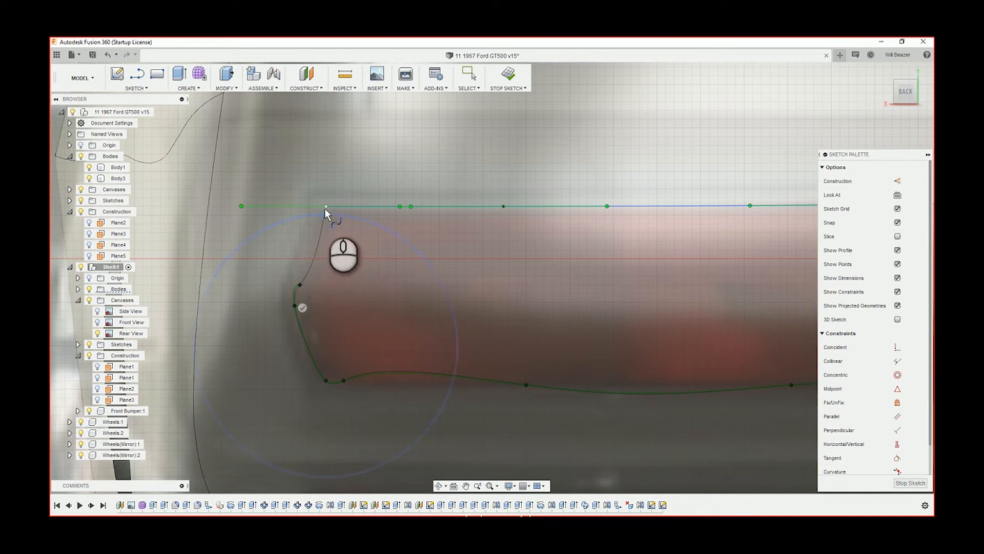
pyautogui.click(314, 221)
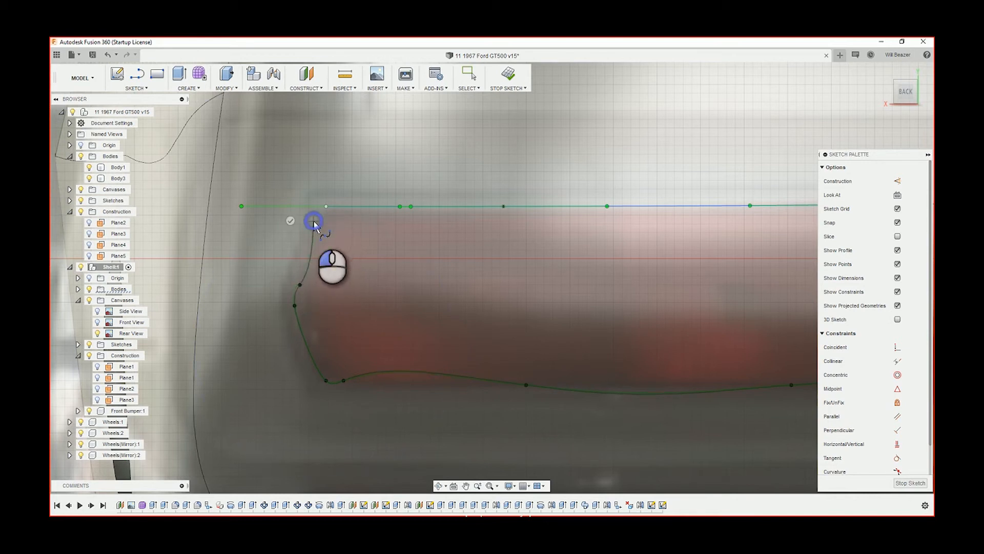
pyautogui.click(326, 206)
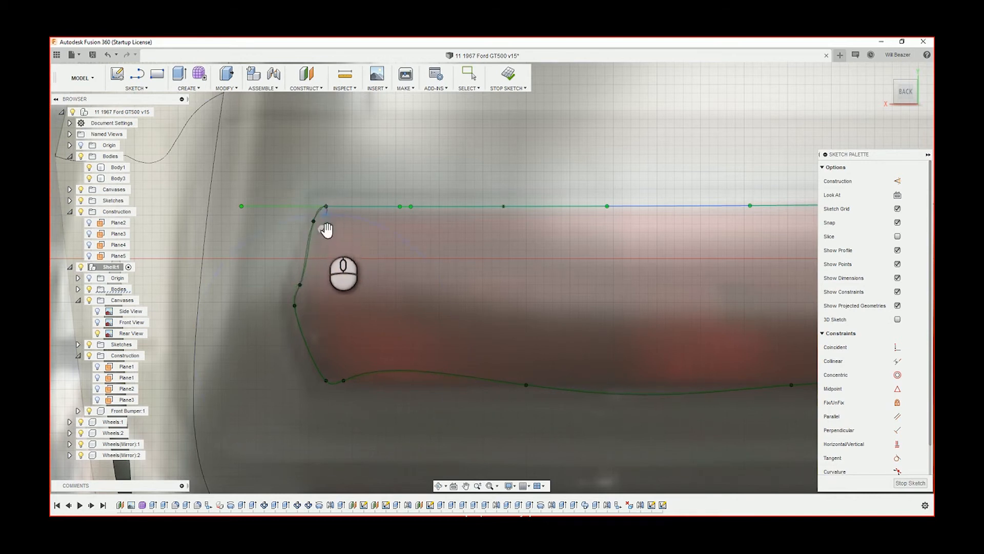
pyautogui.click(322, 229)
# Move the left edge's middle fit point up and outward so the spline bulges along the tail light's side.
pyautogui.scroll(4, 304, 306)
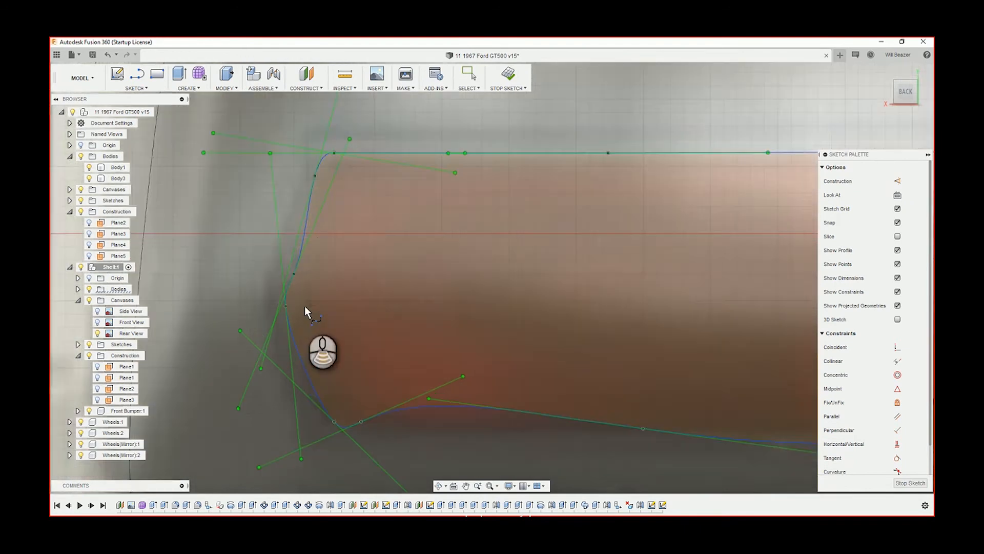
pyautogui.scroll(-2, 299, 260)
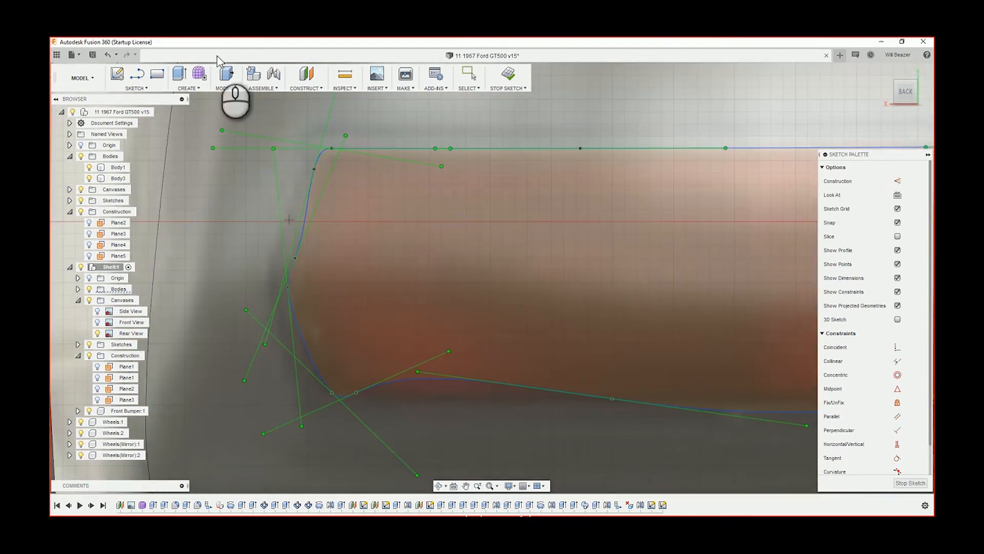
pyautogui.click(469, 75)
pyautogui.scroll(2, 298, 243)
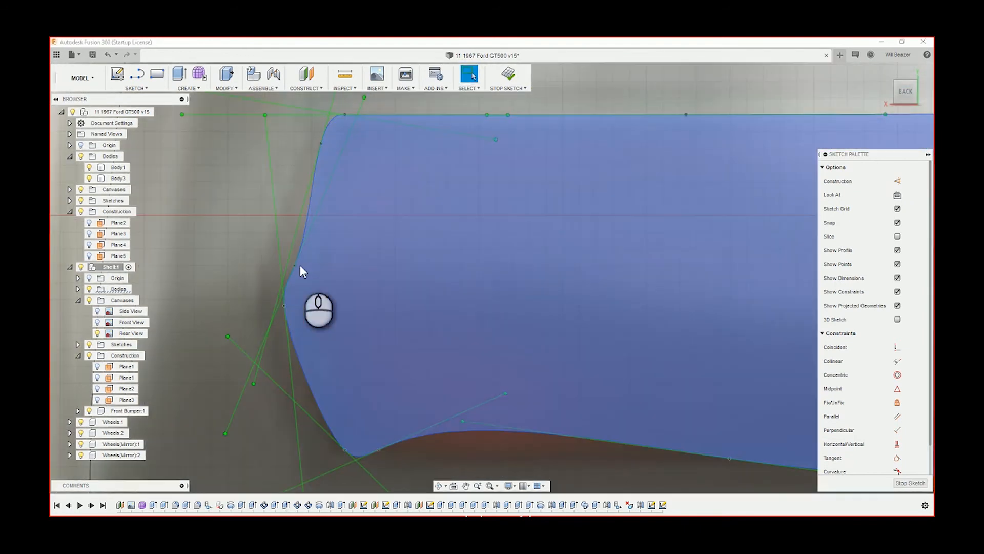
pyautogui.click(295, 266)
pyautogui.moveTo(295, 265); pyautogui.dragTo(286, 234)
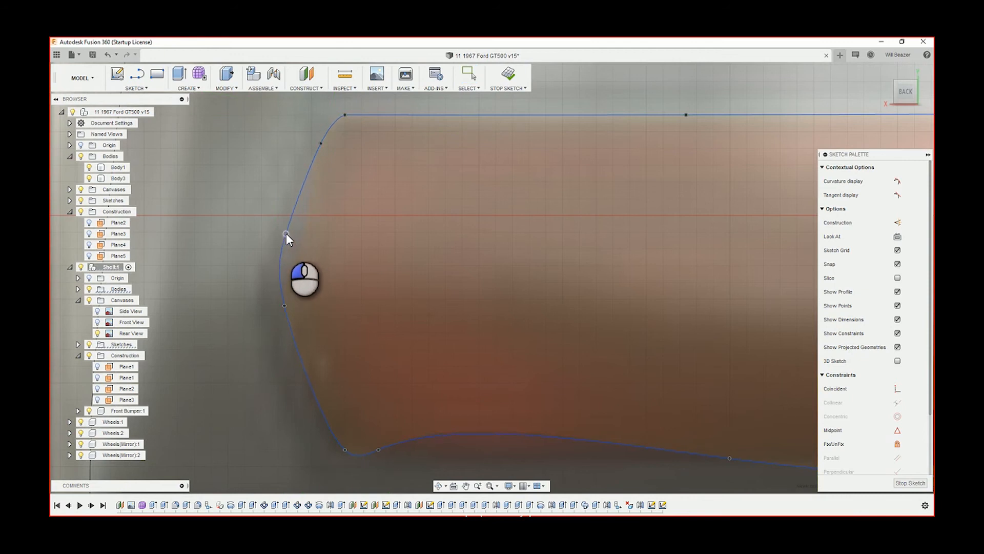
# Level the tangent handle of the fit point just right of the outline's lower-left corner.
pyautogui.scroll(-3, 349, 331)
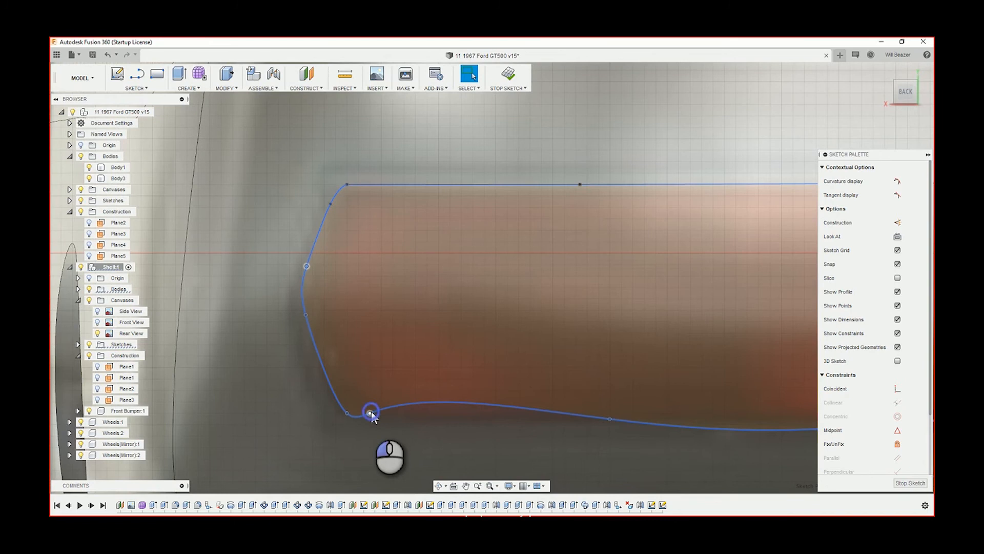
pyautogui.click(370, 413)
pyautogui.moveTo(462, 379); pyautogui.dragTo(464, 411)
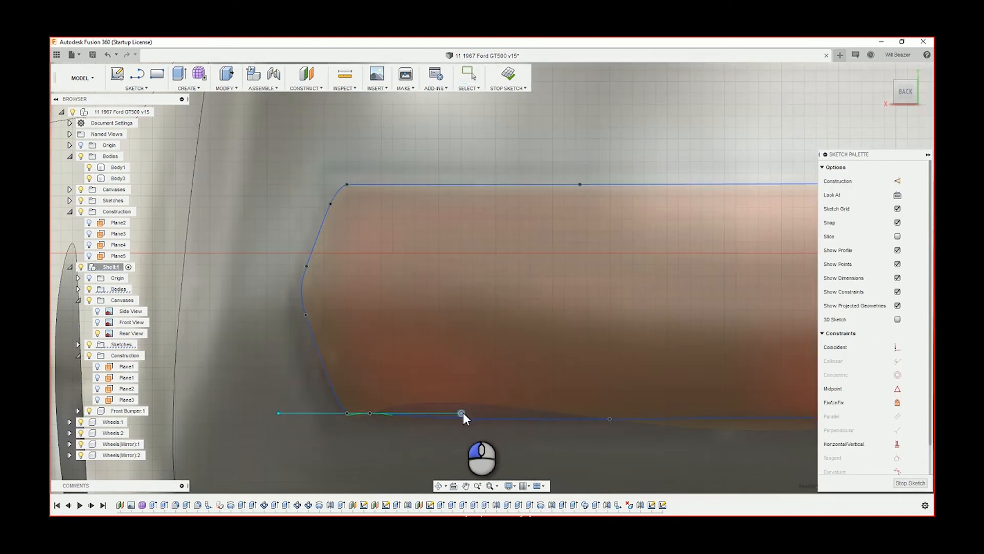
# Adjust the tangent handle of the next fit point to the right to flatten the spline along the lower edge.
pyautogui.scroll(-2, 479, 428)
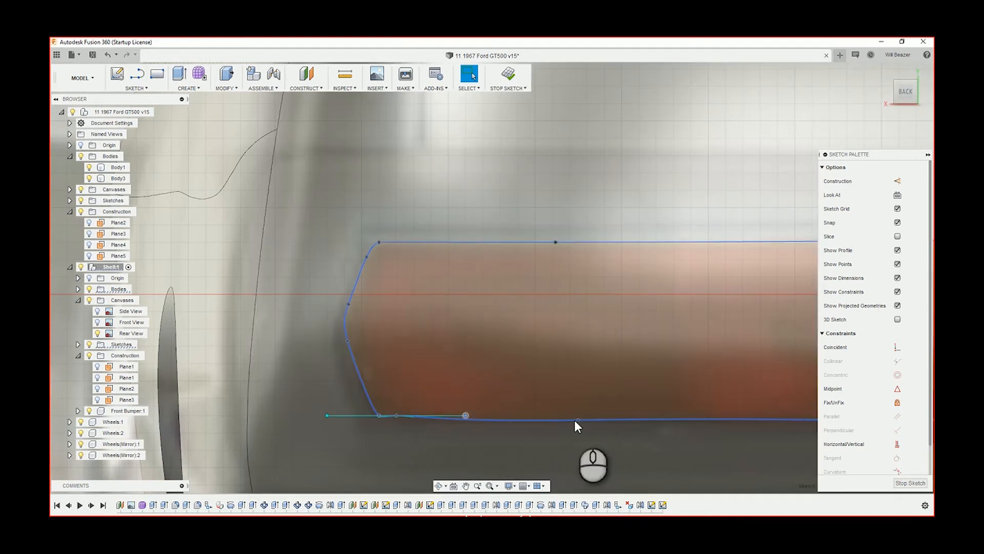
pyautogui.click(574, 420)
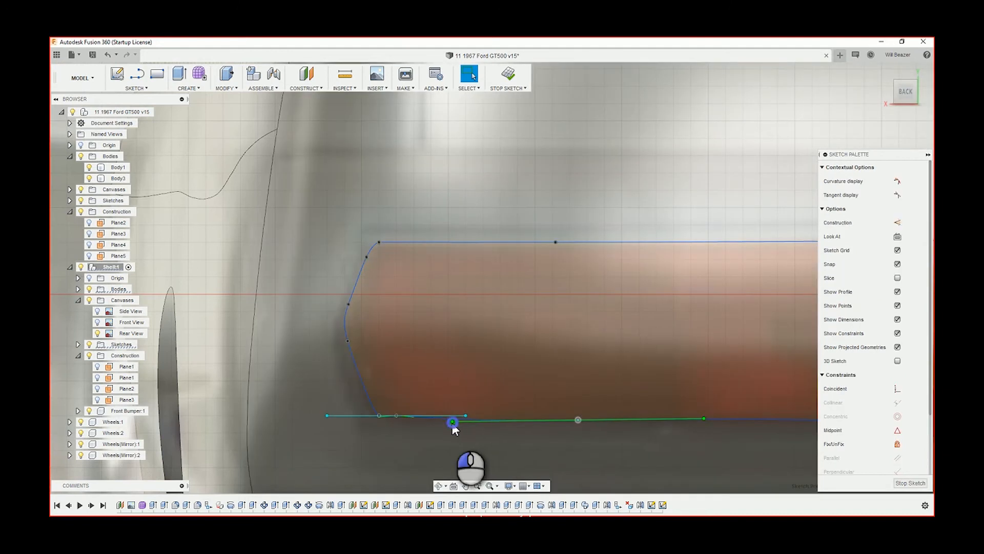
pyautogui.moveTo(452, 423); pyautogui.dragTo(452, 420)
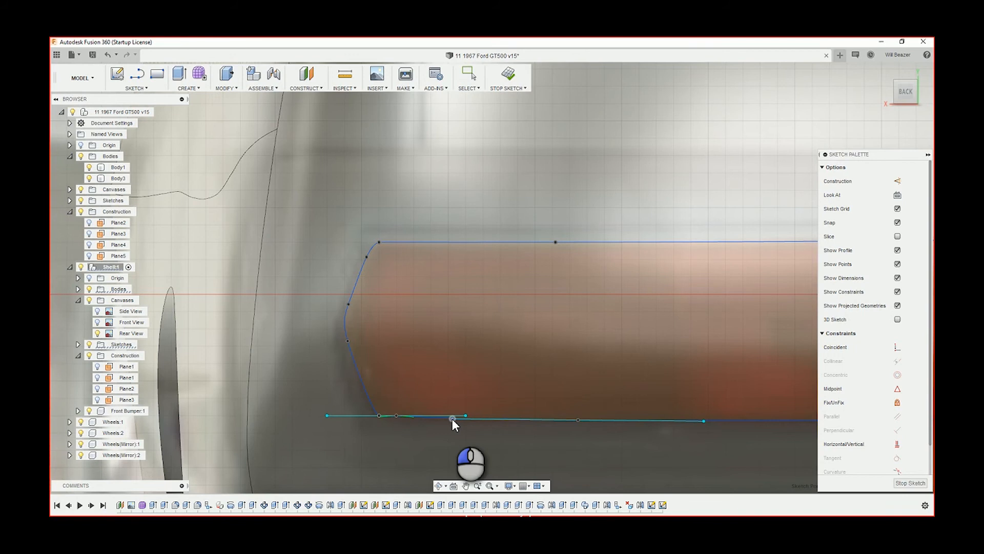
# Examine the closed tail light outline against the rear view canvas, especially along its lower edge.
pyautogui.keyDown('shift'); pyautogui.moveTo(411, 435); pyautogui.dragTo(602, 422, button='middle'); pyautogui.keyUp('shift')
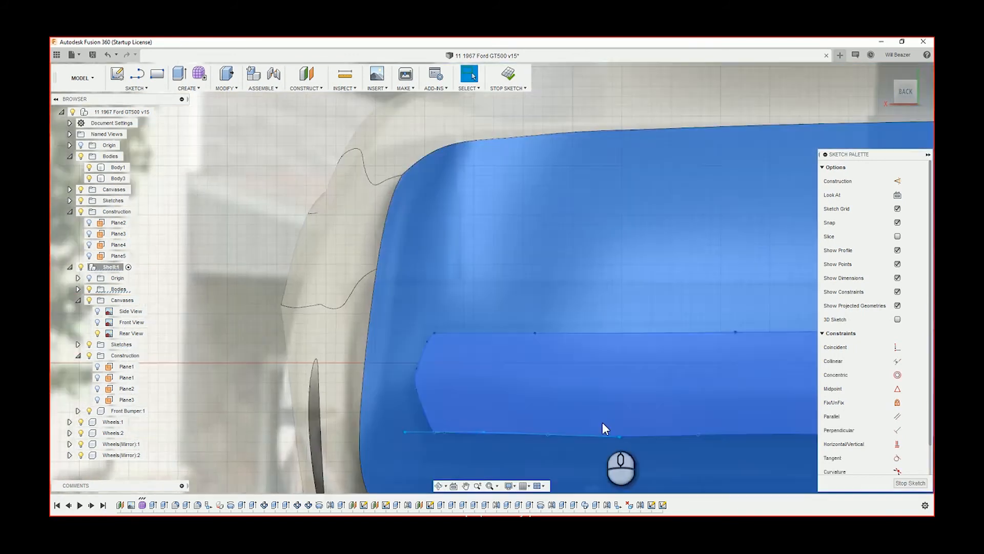
pyautogui.scroll(-6, 602, 423)
pyautogui.scroll(5, 707, 437)
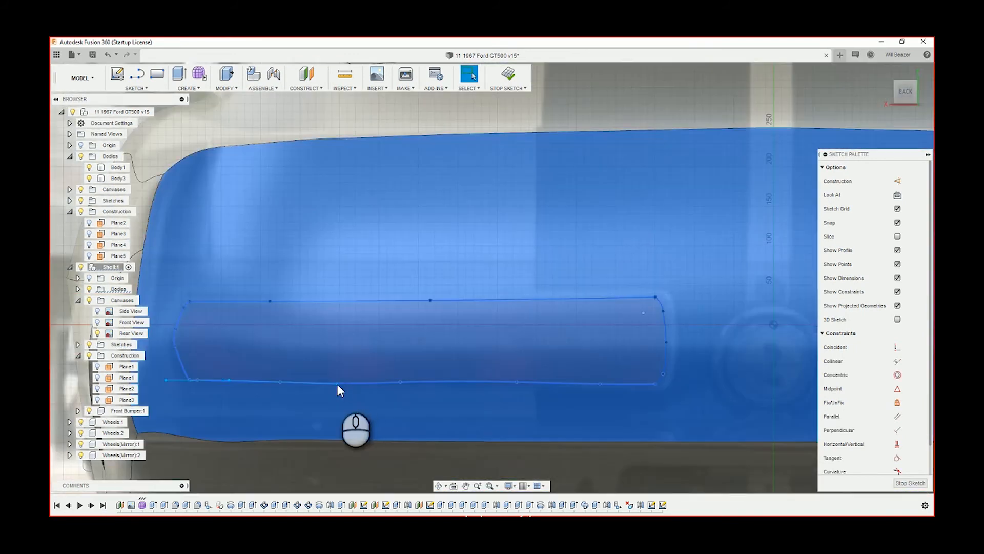
pyautogui.scroll(3, 337, 383)
pyautogui.moveTo(373, 373); pyautogui.dragTo(560, 355, button='middle')
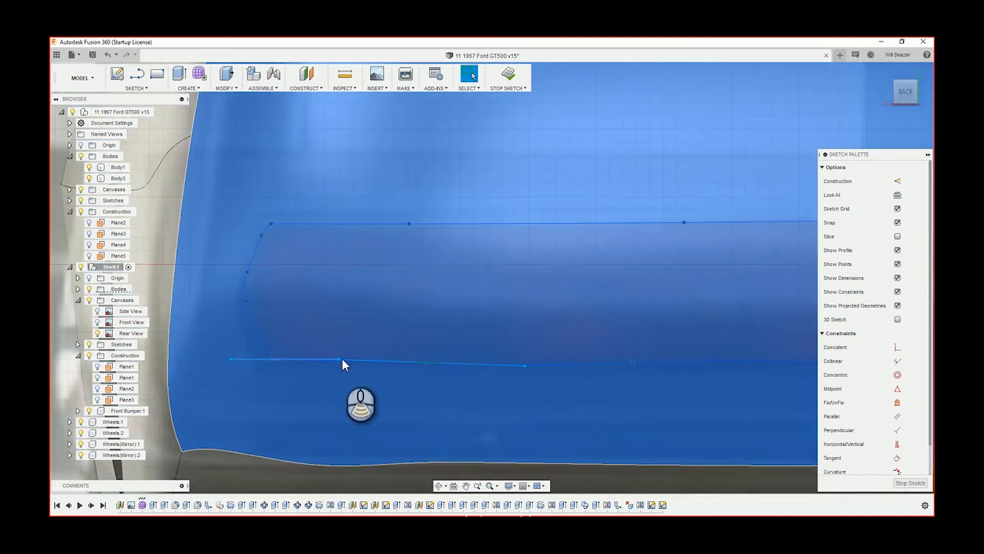
pyautogui.scroll(-4, 342, 358)
pyautogui.scroll(2, 480, 363)
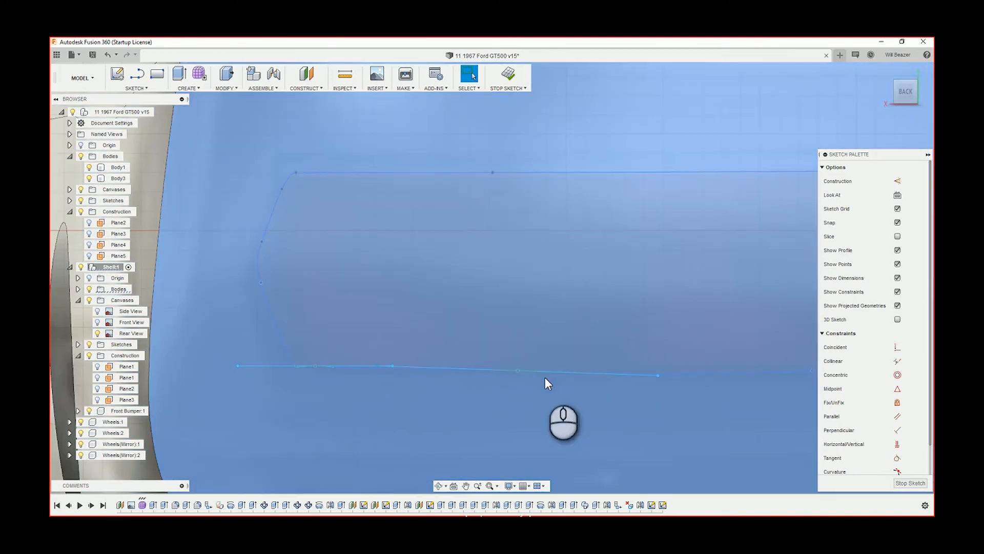
# Try moving the outline's lower-left corner fit point slightly down, and undo the move.
pyautogui.click(518, 371)
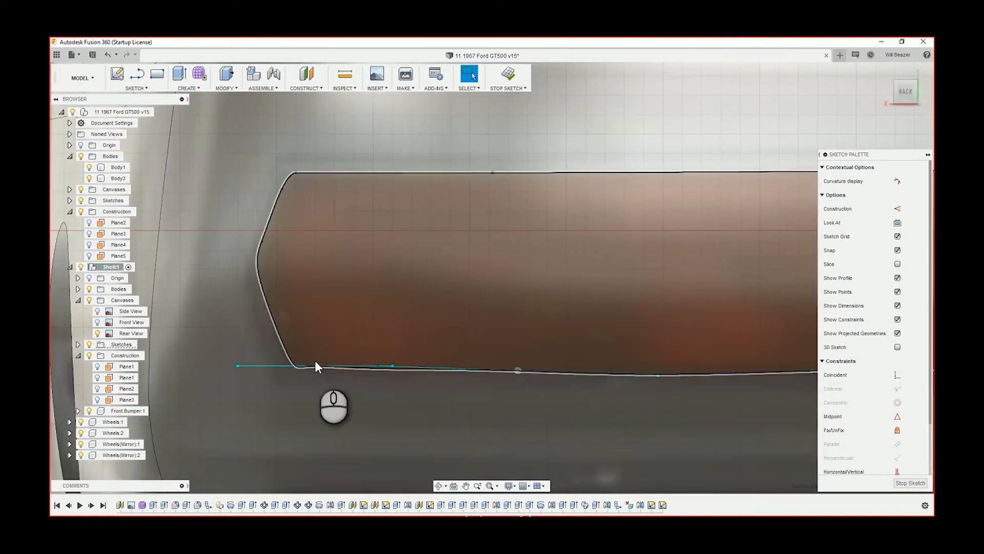
pyautogui.click(295, 372)
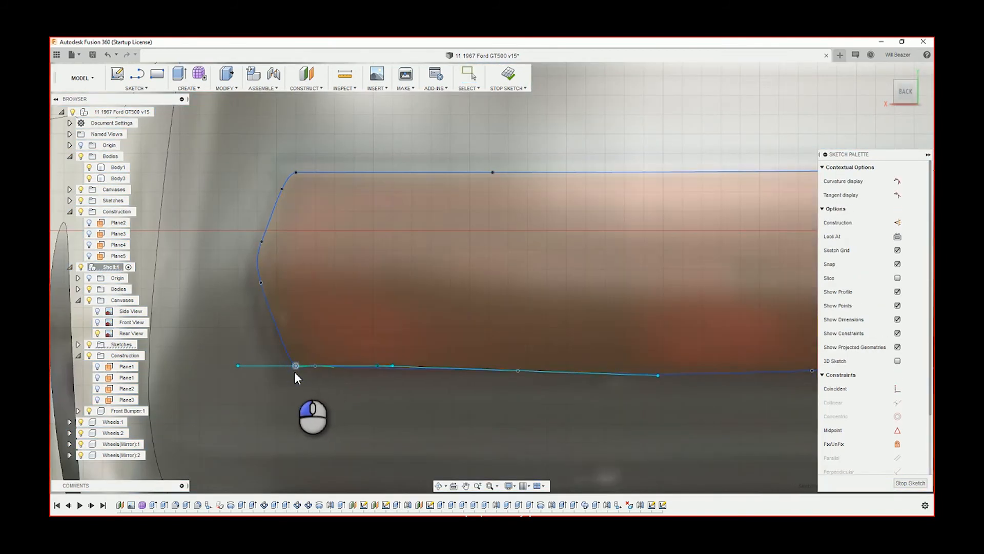
pyautogui.moveTo(294, 371); pyautogui.dragTo(295, 376)
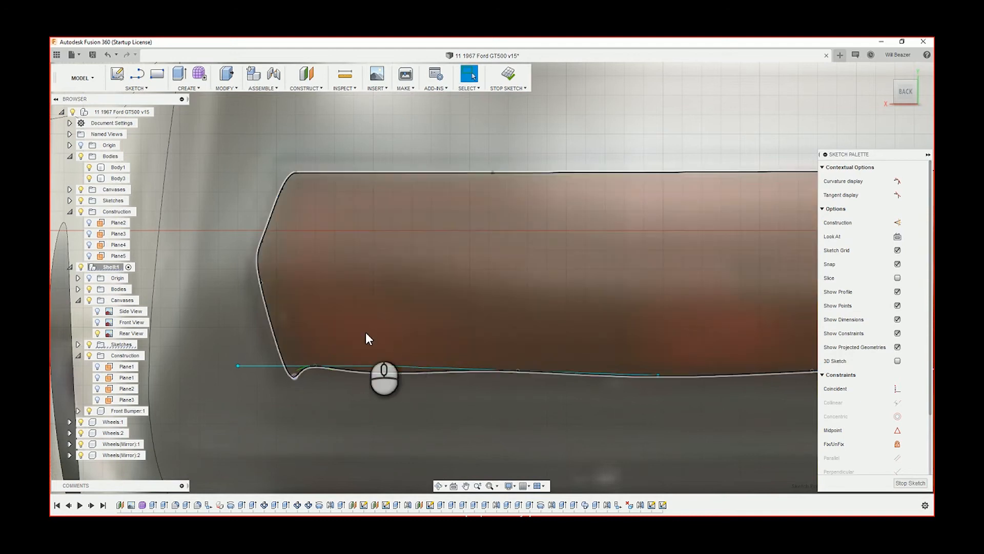
pyautogui.hotkey('ctrl', 'z')
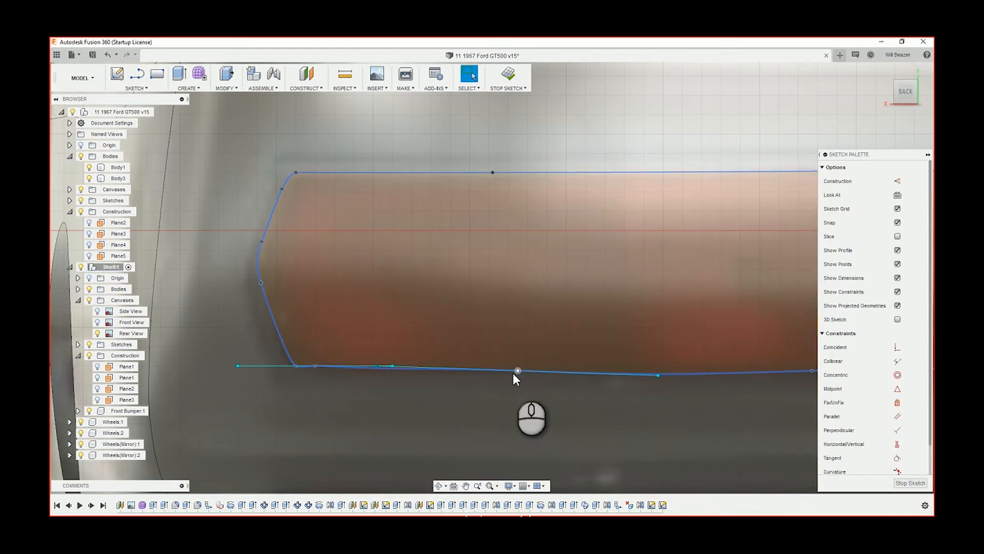
# Try adjusting the spline handle near the lower-left corner, and undo the change.
pyautogui.click(377, 367)
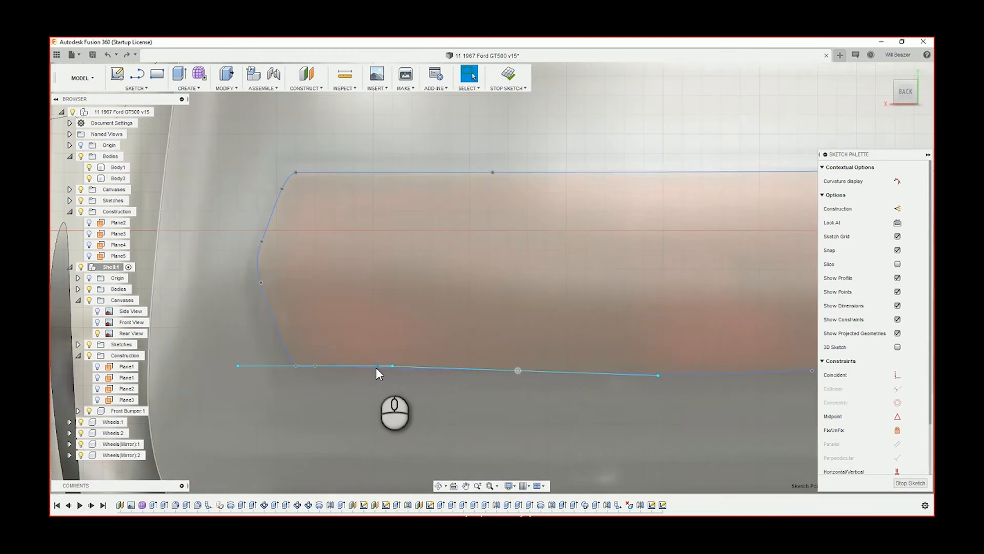
pyautogui.moveTo(376, 367); pyautogui.dragTo(374, 370)
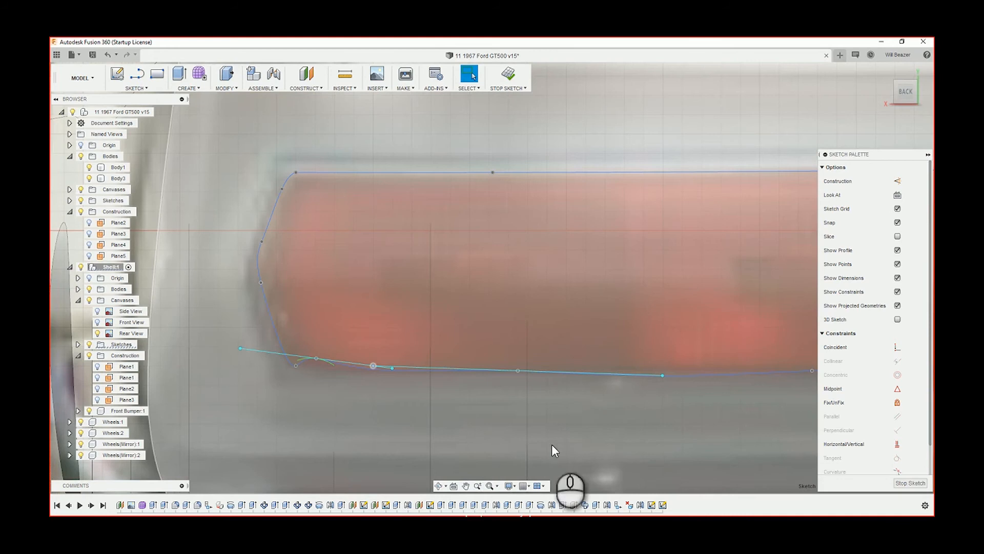
pyautogui.hotkey('ctrl', 'z')
# Raise the right end of the lower edge's tangent handle slightly to straighten the spline there.
pyautogui.moveTo(658, 376); pyautogui.dragTo(655, 373)
pyautogui.moveTo(700, 390); pyautogui.dragTo(384, 393, button='middle')
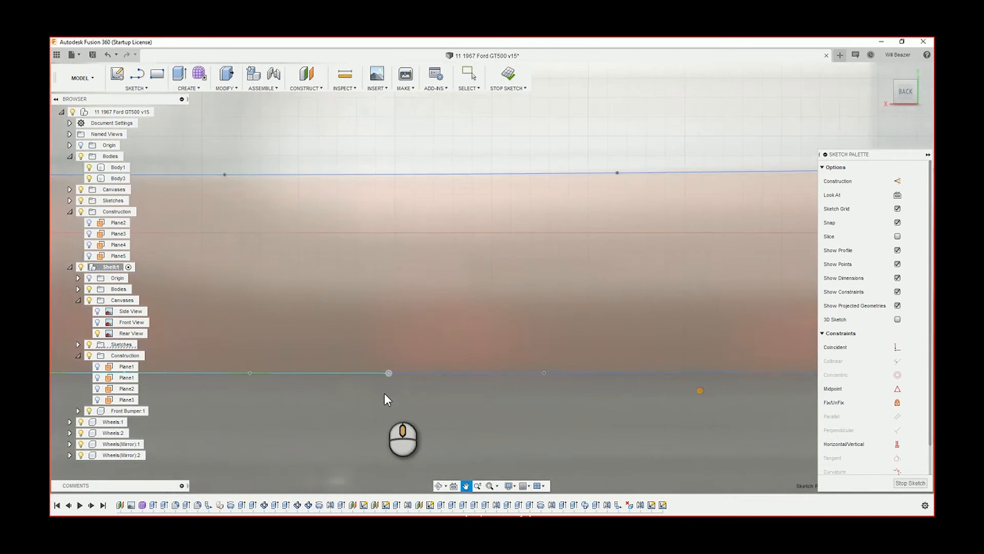
pyautogui.scroll(-8, 395, 406)
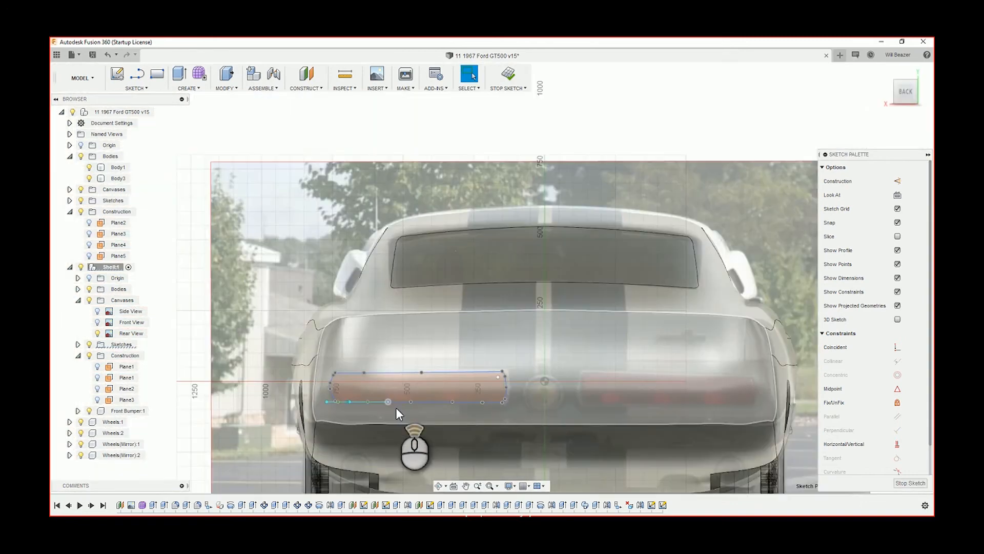
# Examine the overall shape and placement of the tail light outline on the rear of the car.
pyautogui.scroll(-3, 396, 410)
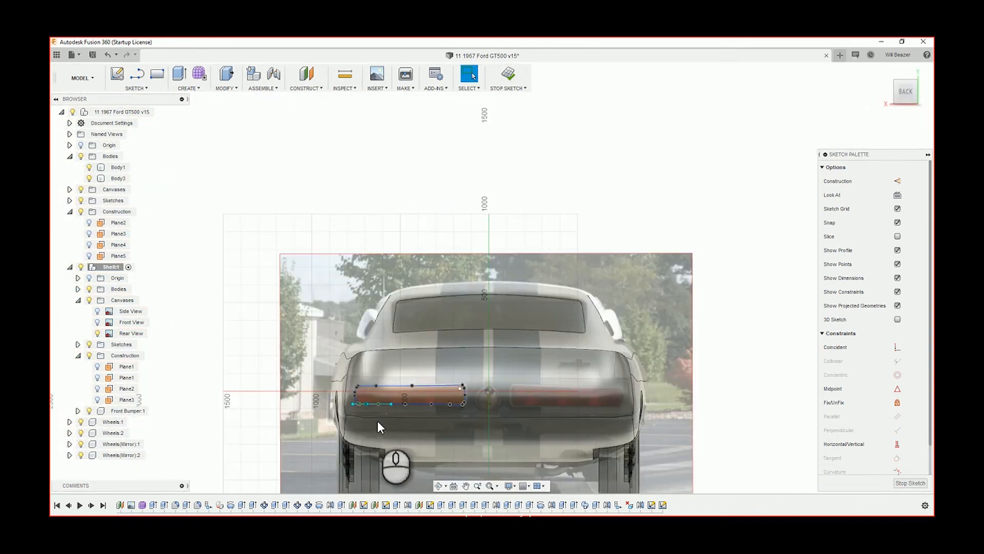
pyautogui.scroll(4, 377, 421)
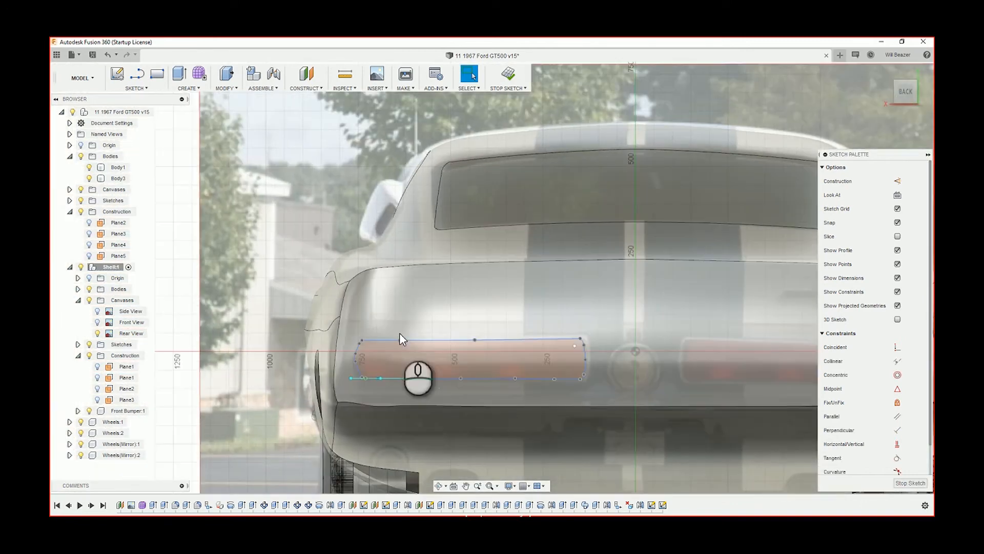
pyautogui.scroll(-4, 586, 377)
pyautogui.keyDown('shift'); pyautogui.moveTo(586, 377); pyautogui.dragTo(641, 401, button='middle'); pyautogui.keyUp('shift')
pyautogui.scroll(-5, 593, 381)
pyautogui.click(910, 91)
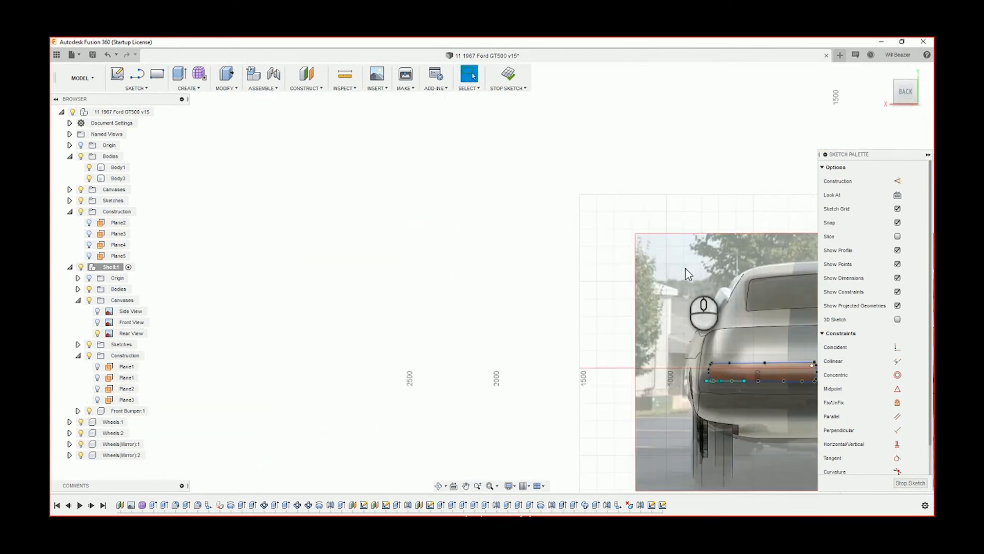
# Move the whole tail light outline straight up until its lower edge meets the upper edge of the tail light in the canvas.
pyautogui.moveTo(684, 269); pyautogui.dragTo(478, 247, button='middle')
pyautogui.scroll(3, 608, 351)
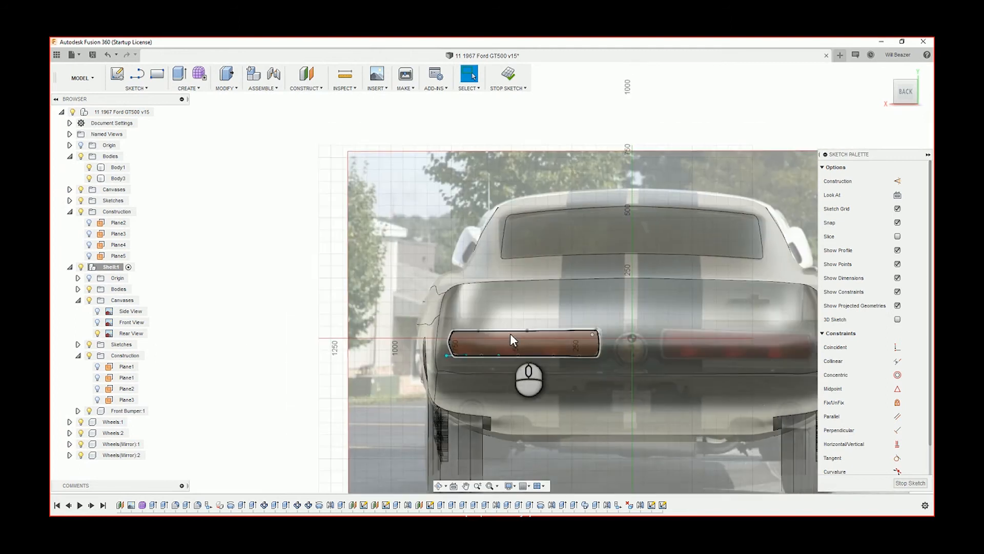
pyautogui.moveTo(444, 324)
pyautogui.mouseDown()
pyautogui.moveTo(483, 362)
pyautogui.moveTo(608, 367)
pyautogui.moveTo(531, 334)
pyautogui.moveTo(527, 306)
pyautogui.mouseUp()
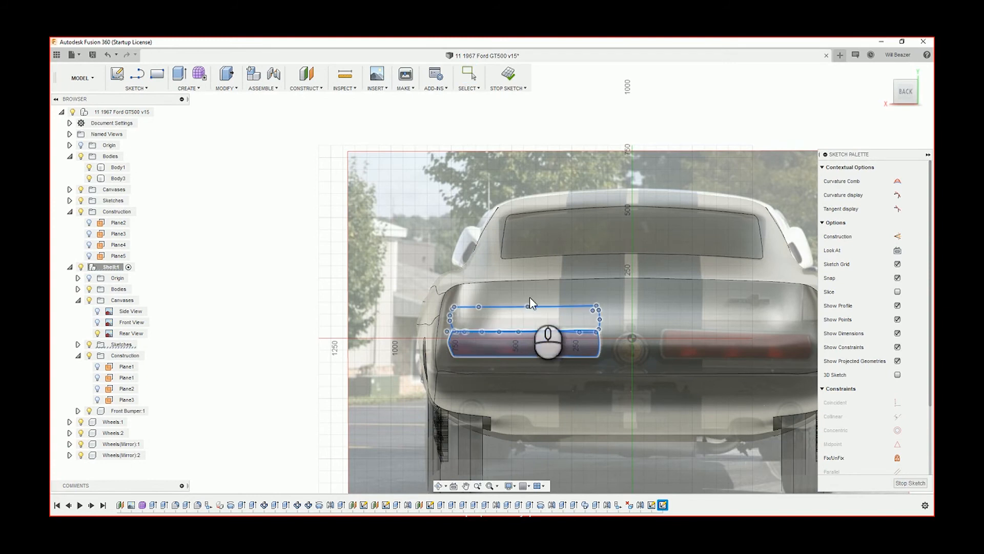
pyautogui.click(345, 283)
pyautogui.scroll(2, 539, 308)
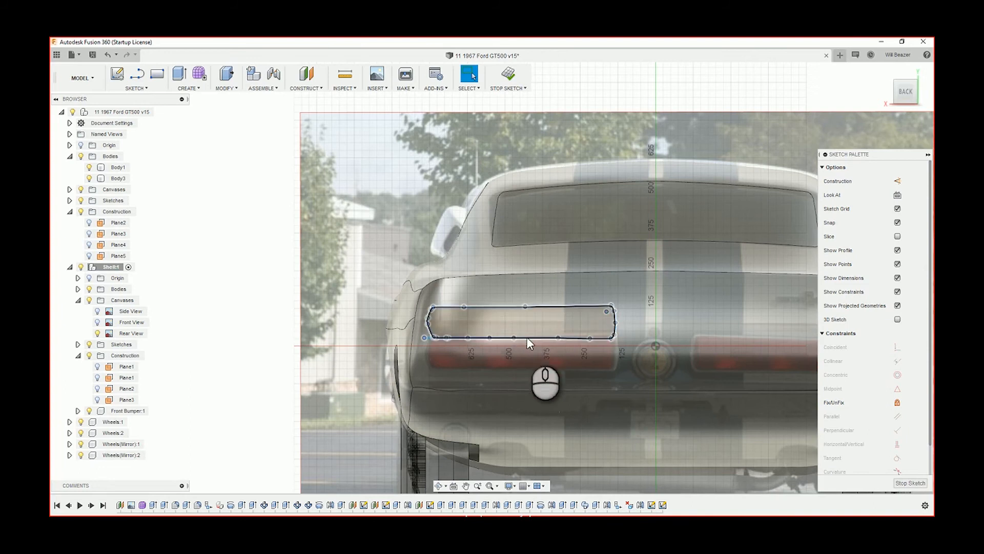
# Try raising the middle fit point of the outline's upper edge, undo the move, and clear the selection.
pyautogui.click(540, 306)
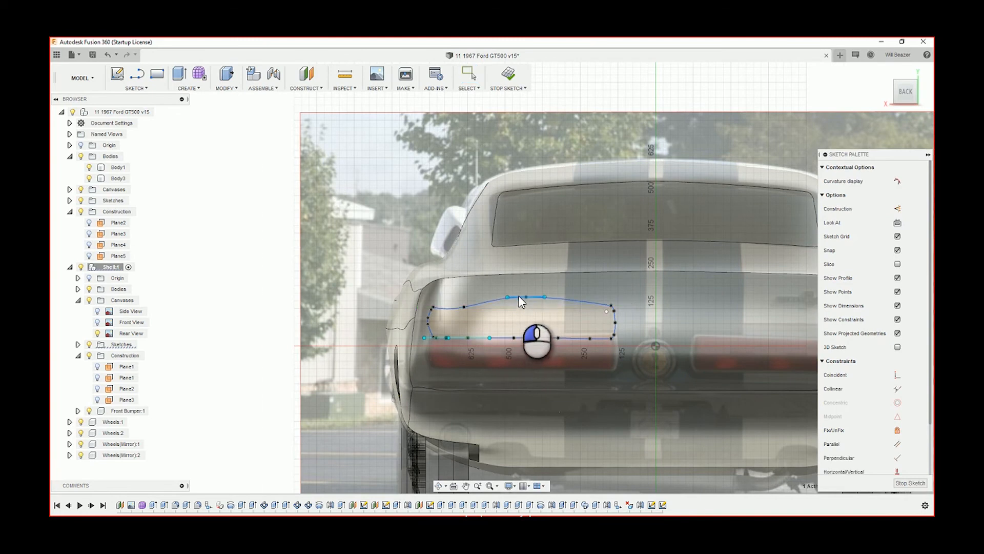
pyautogui.hotkey('ctrl', 'z')
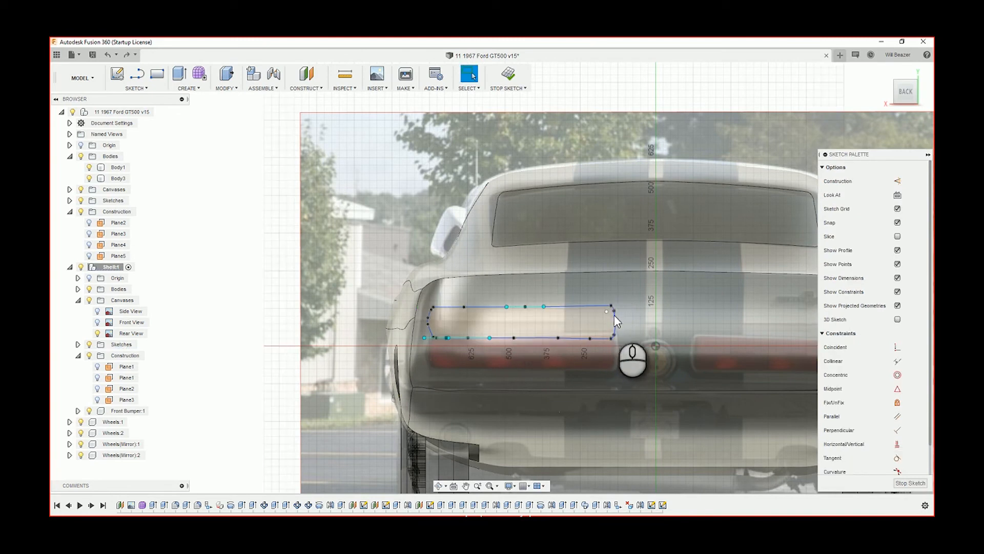
pyautogui.click(611, 304)
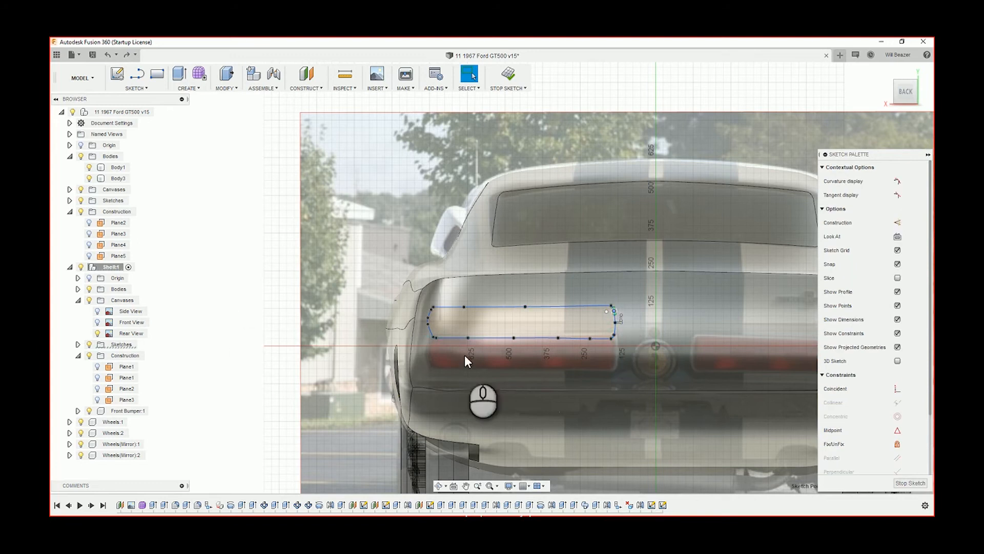
pyautogui.click(588, 360)
pyautogui.moveTo(477, 363)
pyautogui.keyDown('shift'); pyautogui.mouseDown(button='middle')
pyautogui.moveTo(515, 365)
pyautogui.moveTo(498, 357)
pyautogui.moveTo(931, 149)
pyautogui.mouseUp(button='middle'); pyautogui.keyUp('shift')
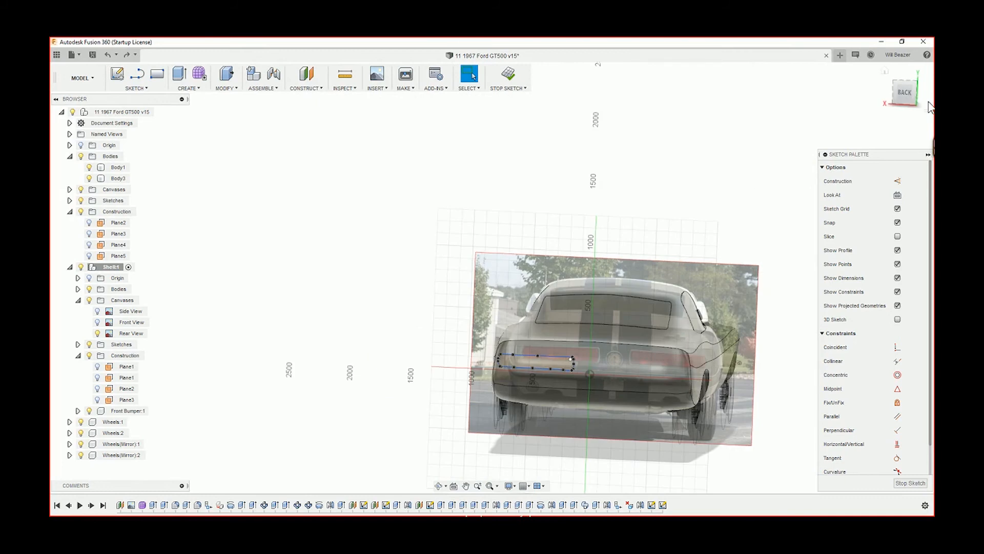
pyautogui.scroll(5, 574, 361)
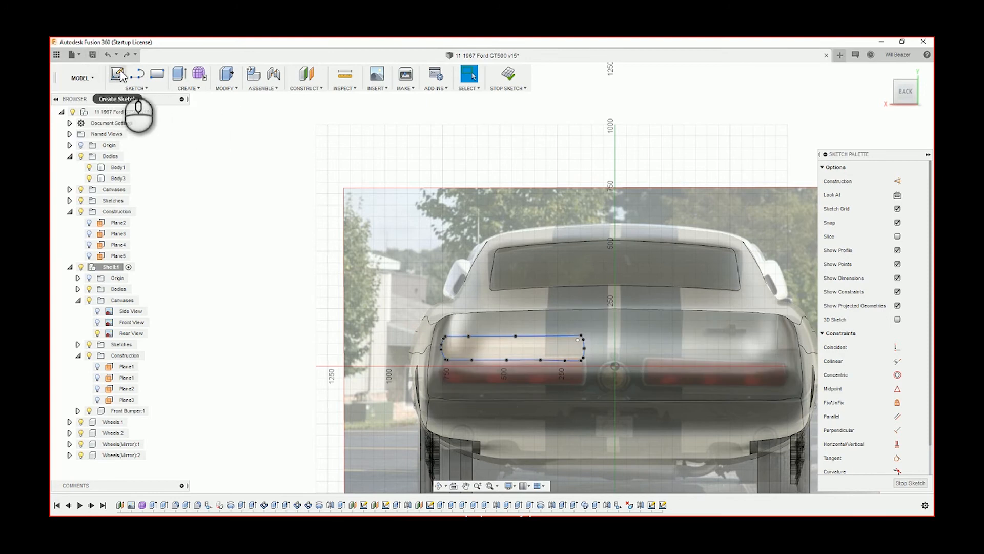
pyautogui.click(150, 90)
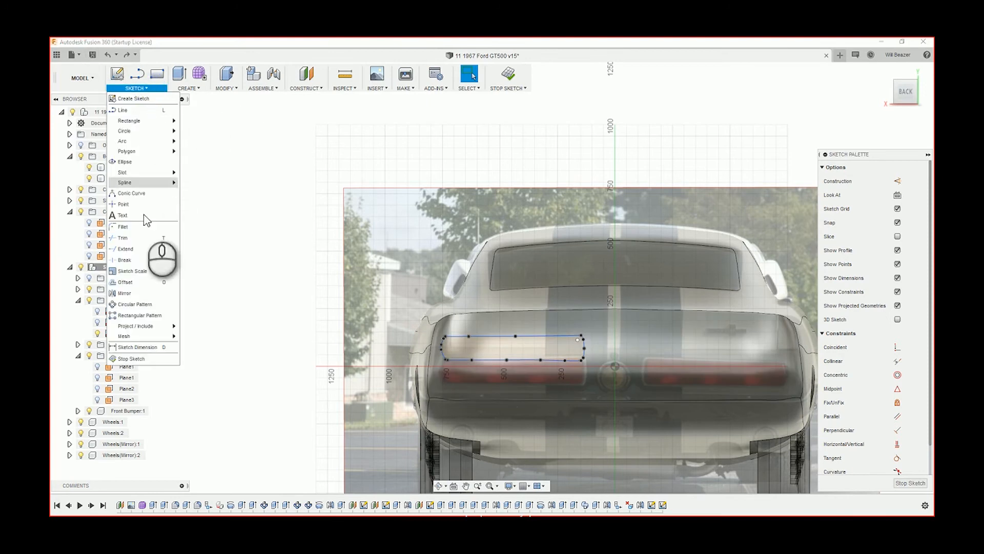
pyautogui.click(125, 294)
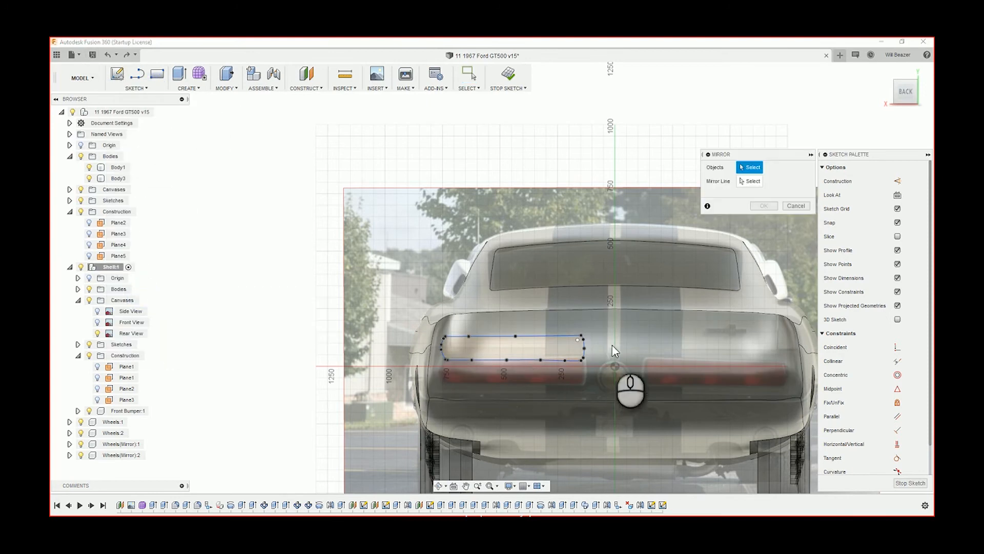
pyautogui.click(795, 206)
# Sketch a vertical construction line about 85 mm long on the car's centre axis, between the two tail lights.
pyautogui.press('l')
pyautogui.press('x')
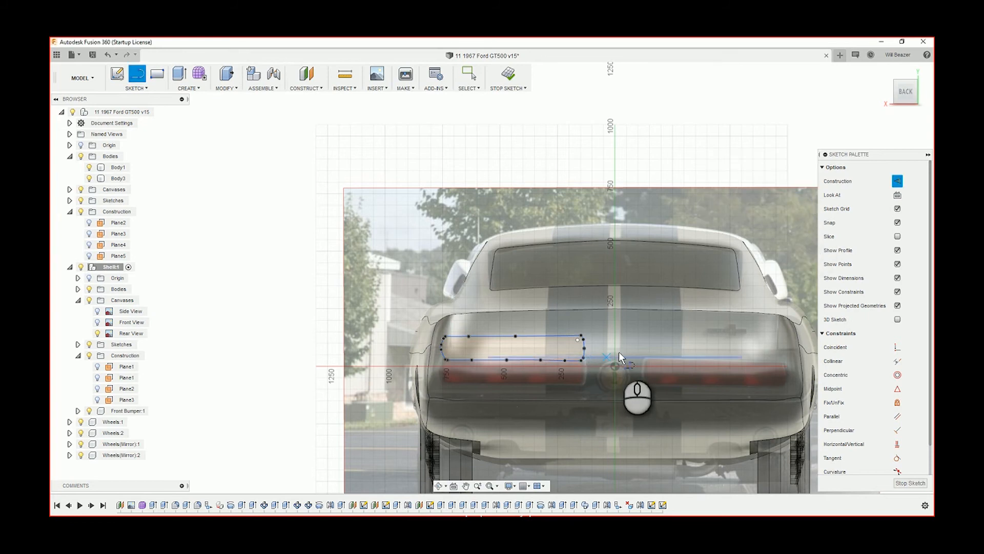
pyautogui.click(614, 359)
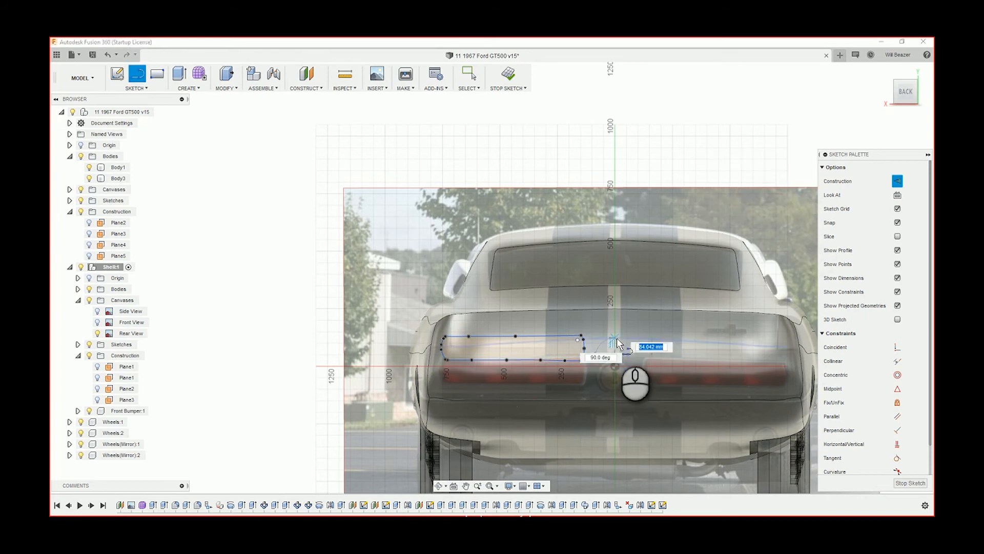
pyautogui.click(615, 338)
pyautogui.press('Escape')
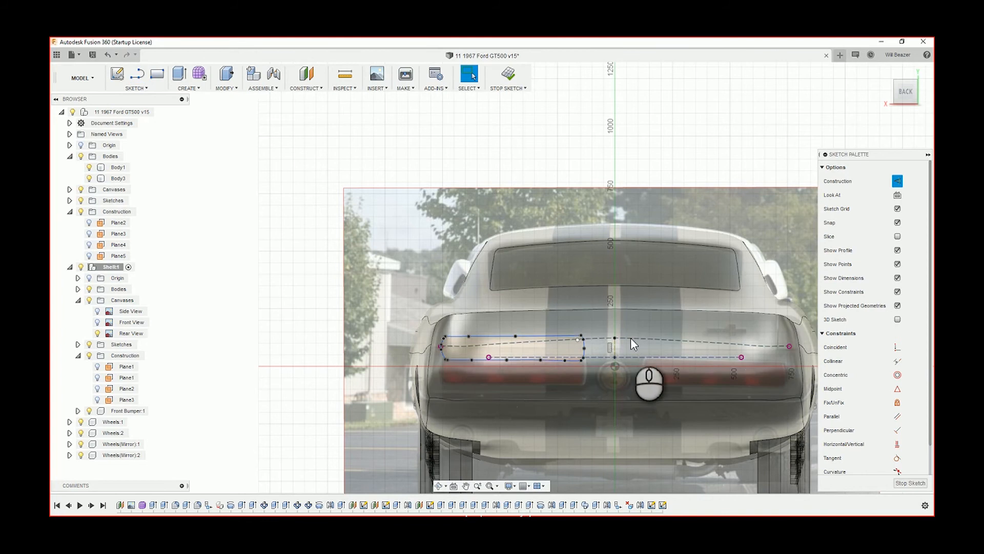
# Delete the two extra wide dashed construction lines crossing the centre line, keeping only the vertical line.
pyautogui.click(635, 338)
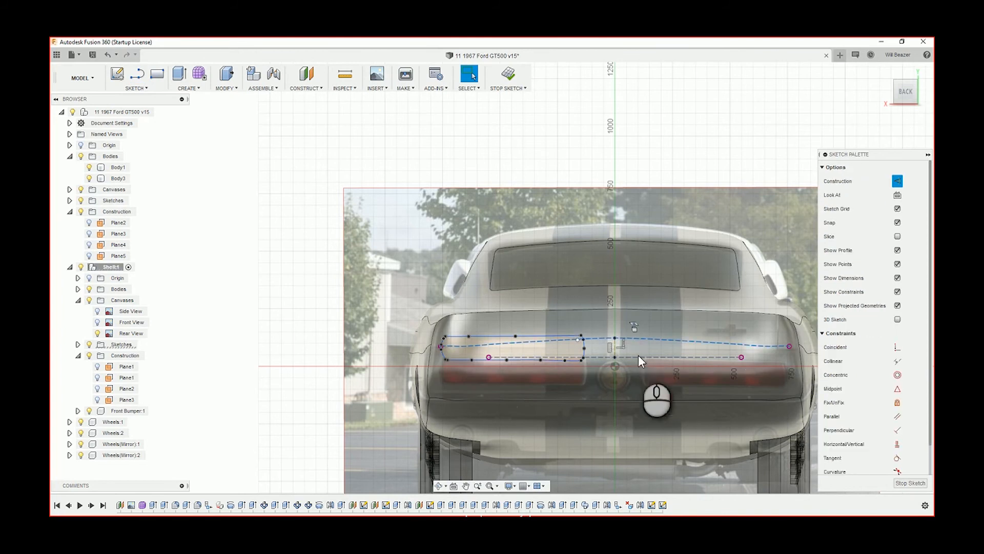
pyautogui.press('Delete')
pyautogui.click(635, 358)
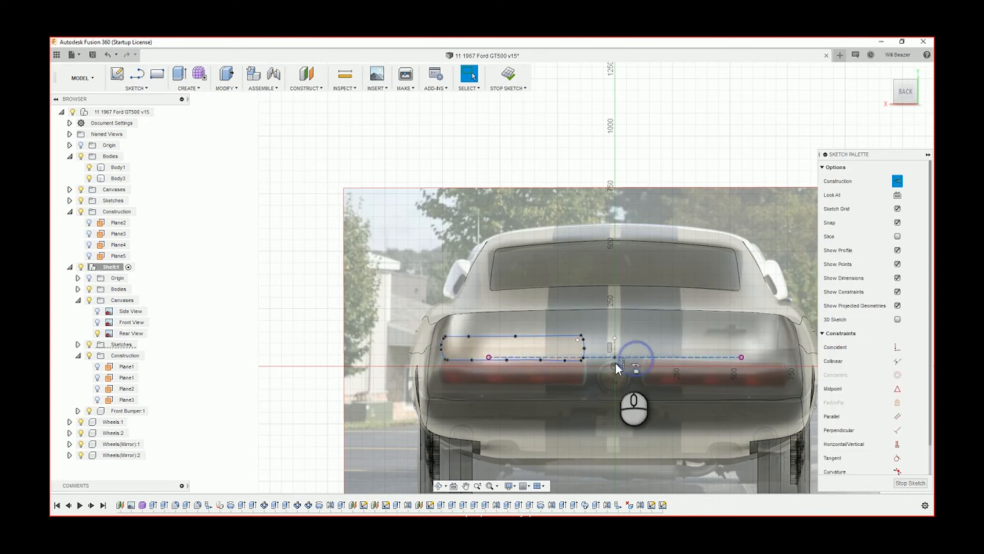
pyautogui.press('Delete')
# Mirror the complete tail light outline about the vertical construction line to create the opposite tail light.
pyautogui.click(158, 88)
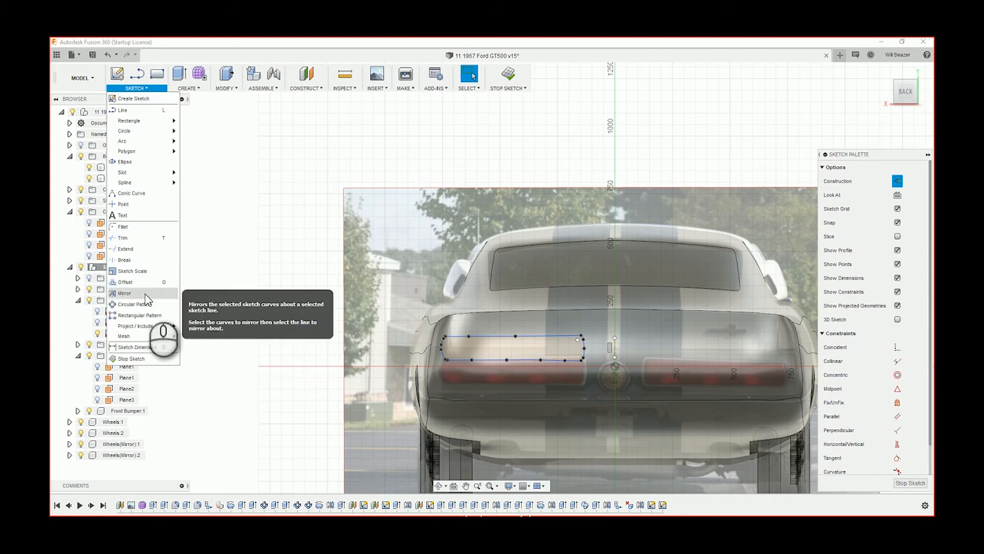
pyautogui.click(126, 293)
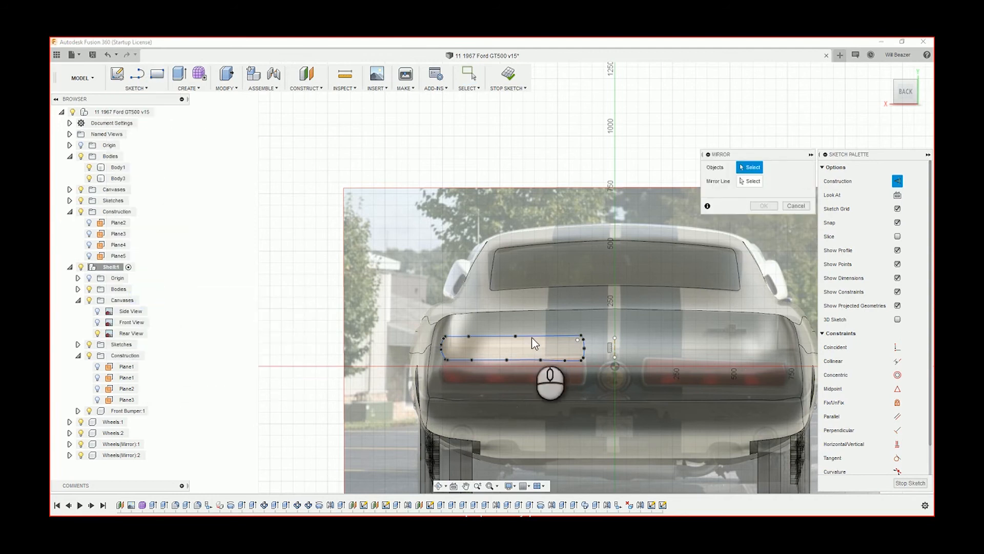
pyautogui.moveTo(427, 318); pyautogui.dragTo(579, 362)
pyautogui.moveTo(423, 317); pyautogui.dragTo(598, 378)
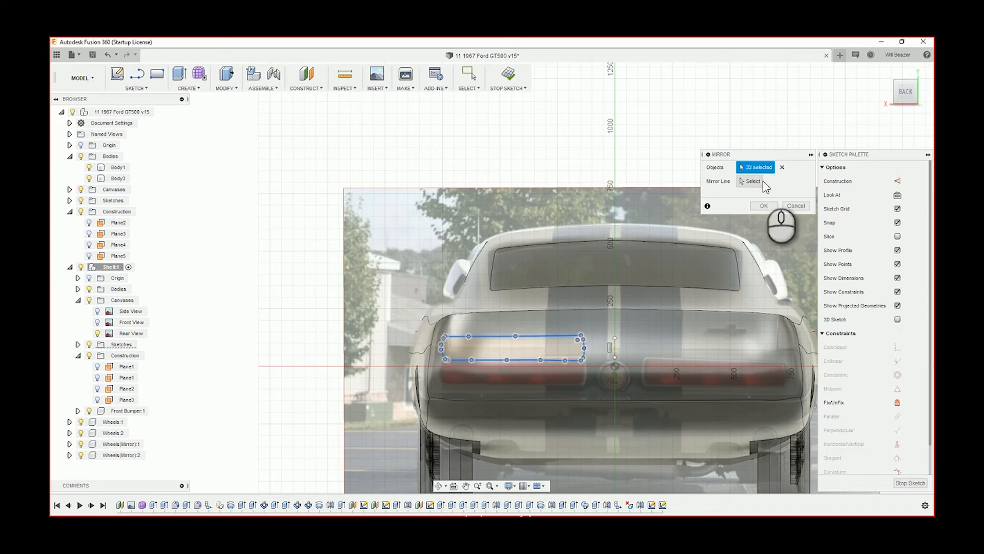
pyautogui.click(615, 348)
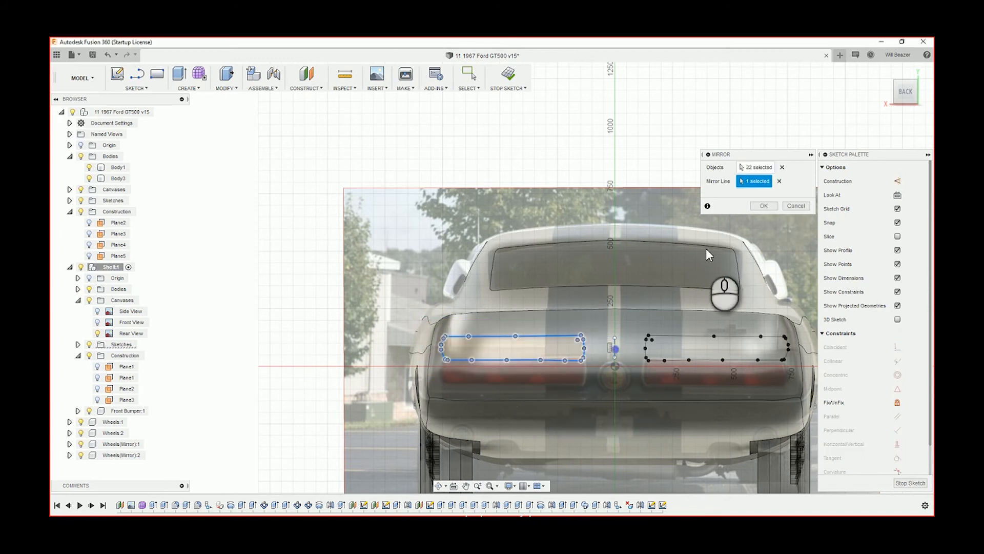
pyautogui.click(756, 206)
pyautogui.scroll(-3, 660, 250)
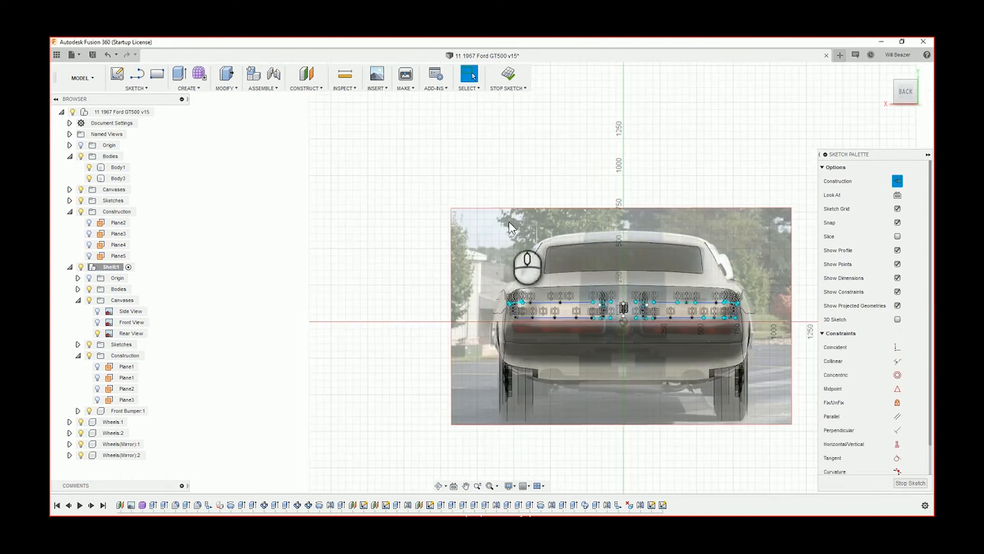
# Set up an Extrude that starts From Object, using the car body's rear panel face with a 0.00 mm offset.
pyautogui.click(179, 74)
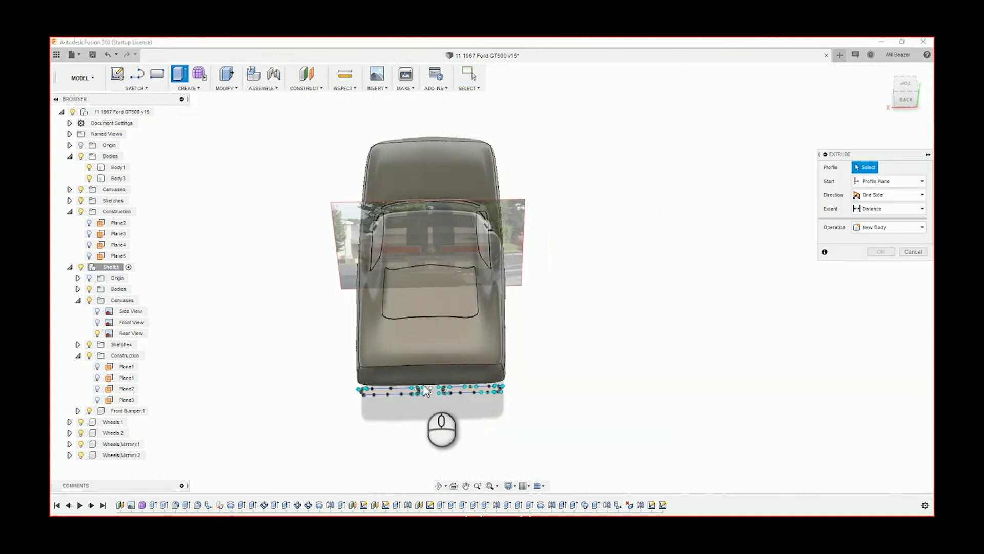
pyautogui.scroll(3, 423, 390)
pyautogui.click(902, 182)
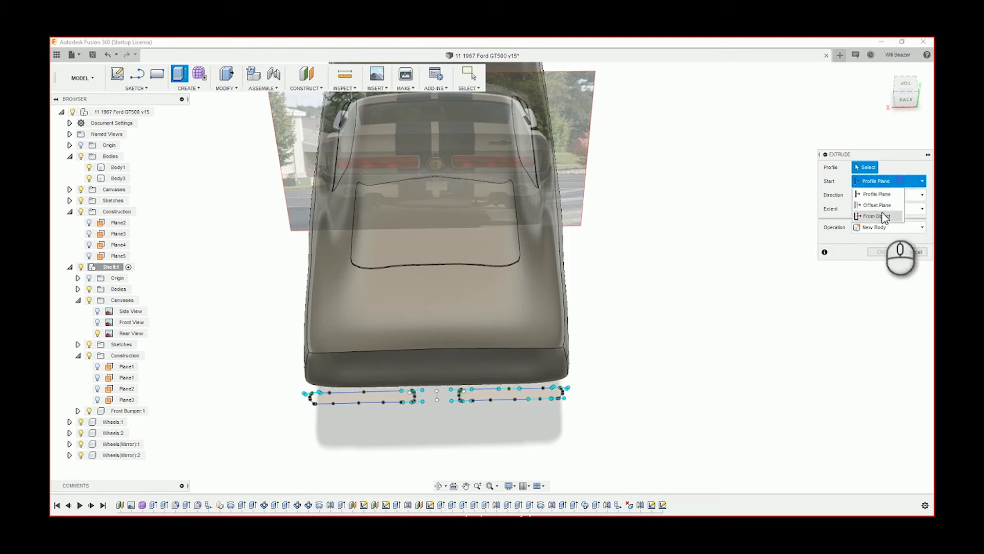
pyautogui.click(878, 210)
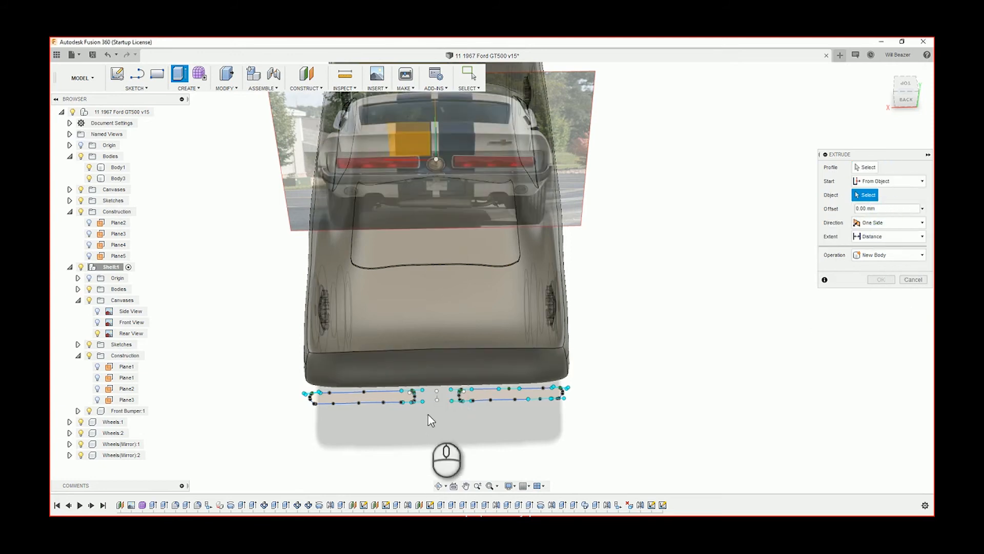
pyautogui.click(433, 371)
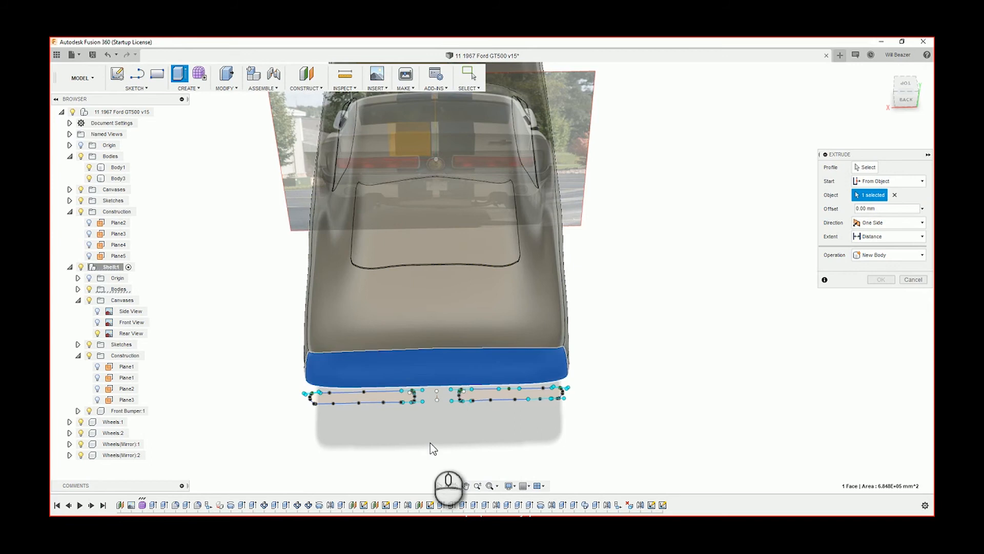
pyautogui.keyDown('shift'); pyautogui.moveTo(446, 423); pyautogui.dragTo(446, 413, button='middle'); pyautogui.keyUp('shift')
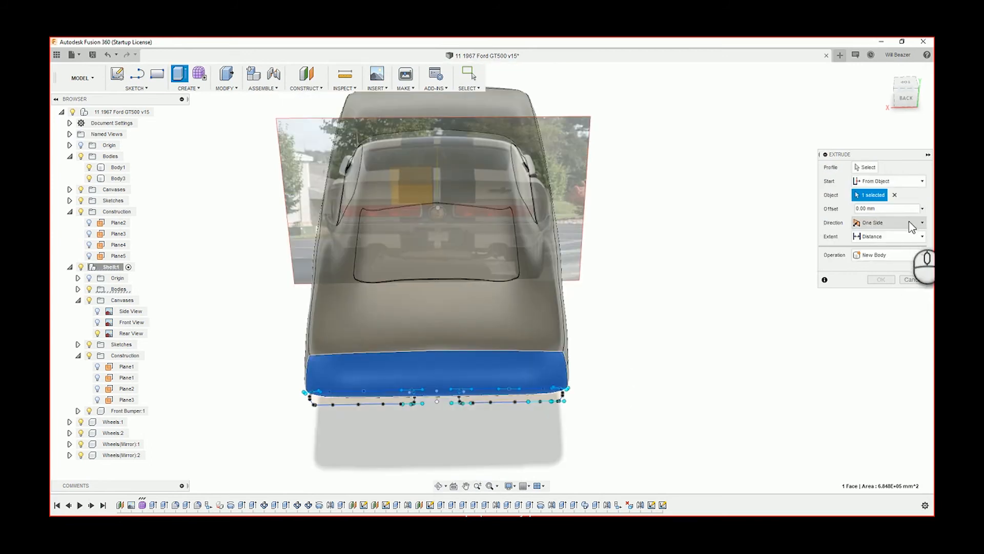
pyautogui.scroll(-3, 464, 421)
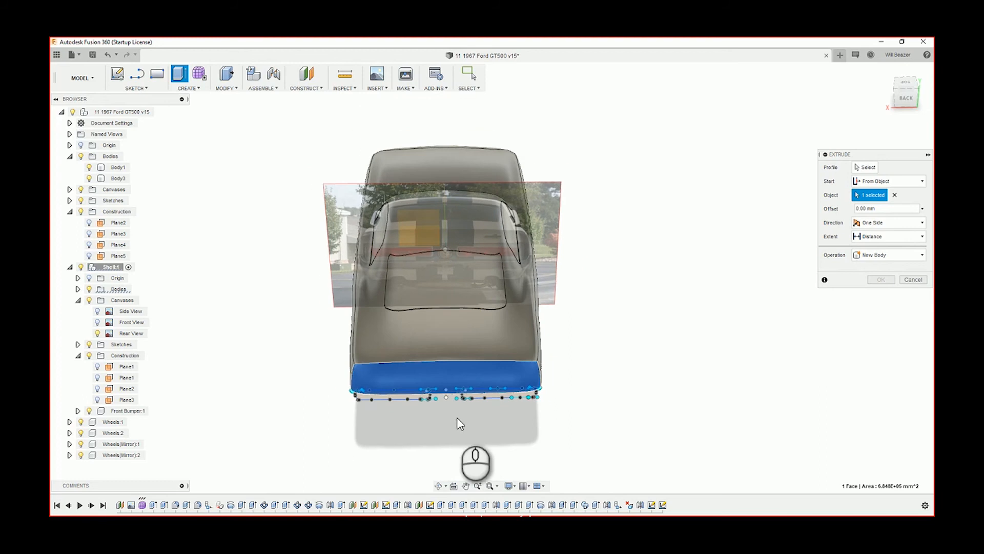
pyautogui.click(409, 382)
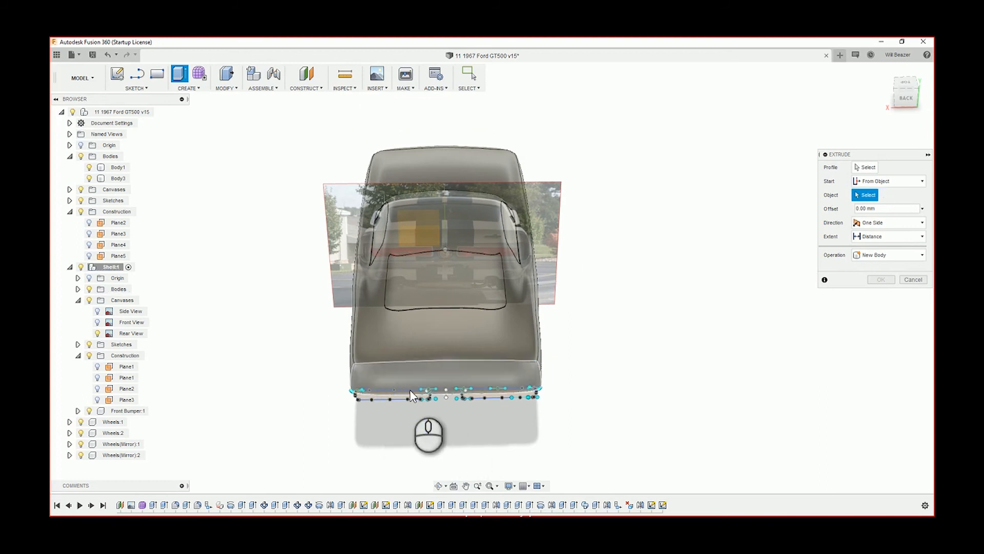
# Select both tail light outlines as the Extrude profiles.
pyautogui.click(866, 167)
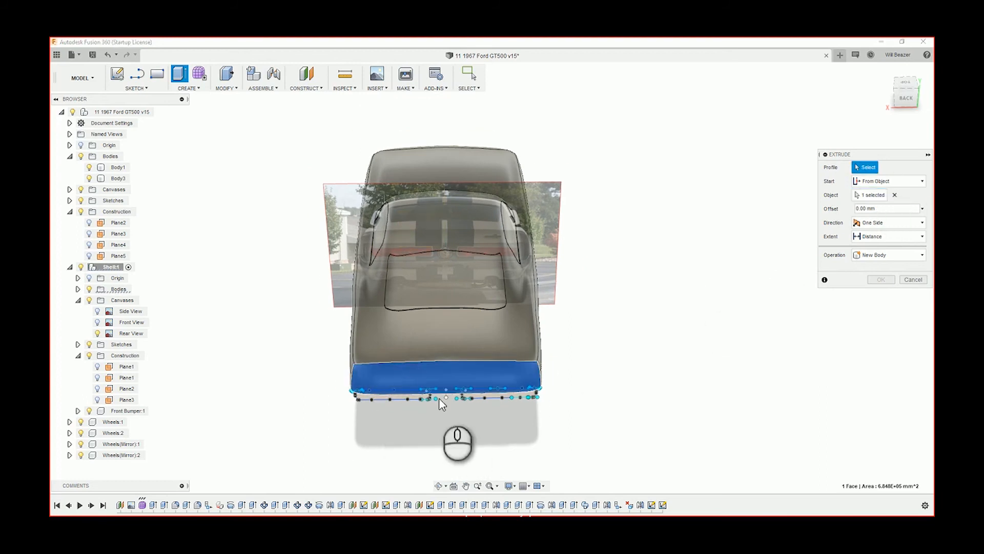
pyautogui.click(397, 394)
pyautogui.click(496, 393)
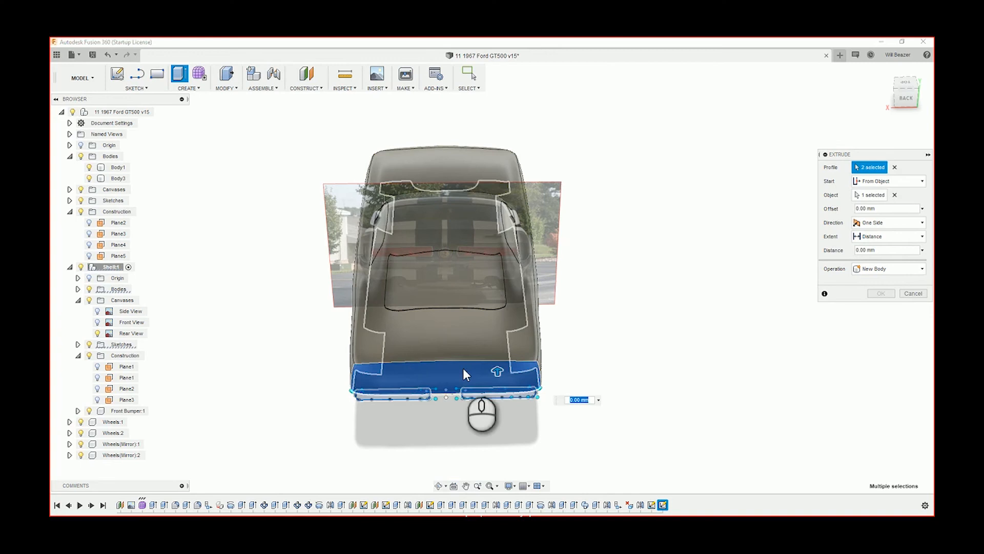
pyautogui.keyDown('shift'); pyautogui.moveTo(507, 409); pyautogui.dragTo(496, 417, button='middle'); pyautogui.keyUp('shift')
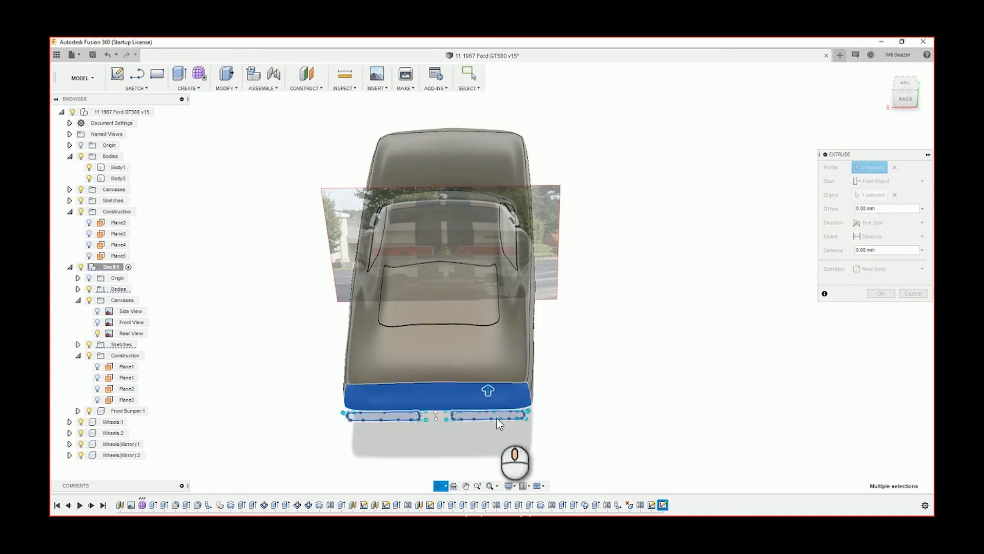
# Try cutting both tail lights into the rear panel, first about 167 mm deep and then about 35 mm.
pyautogui.click(488, 390)
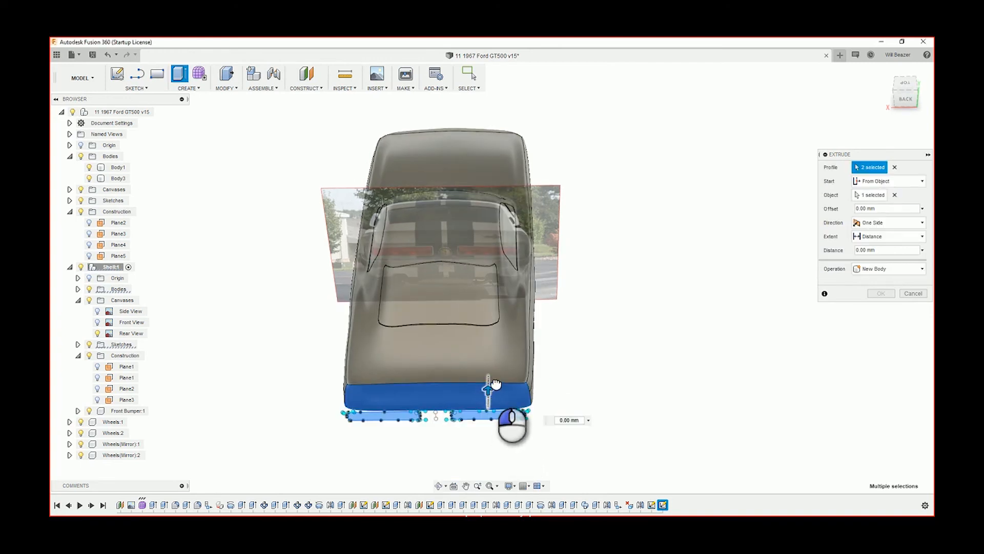
pyautogui.moveTo(496, 381); pyautogui.dragTo(535, 417)
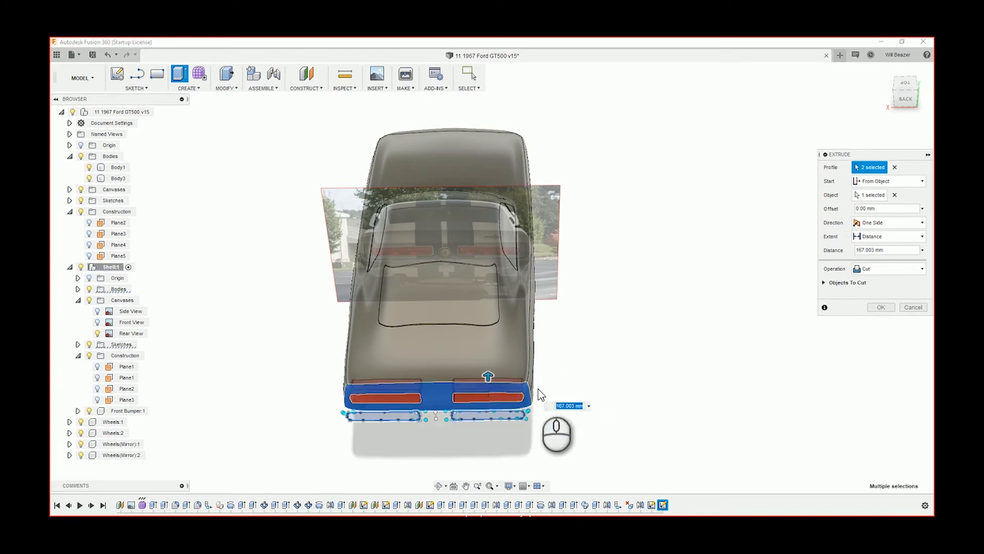
pyautogui.keyDown('shift'); pyautogui.moveTo(477, 444); pyautogui.dragTo(477, 440, button='middle'); pyautogui.keyUp('shift')
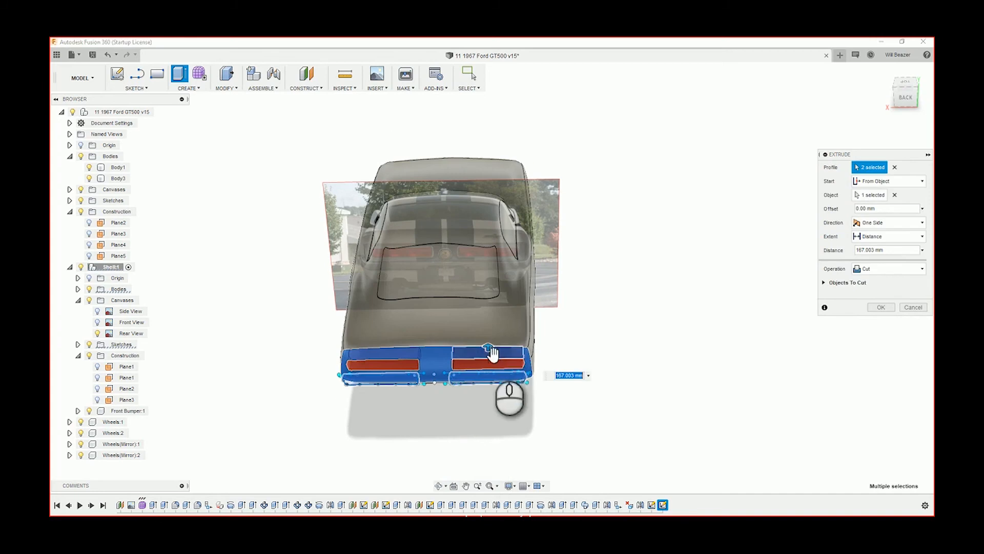
pyautogui.moveTo(489, 352); pyautogui.dragTo(490, 358)
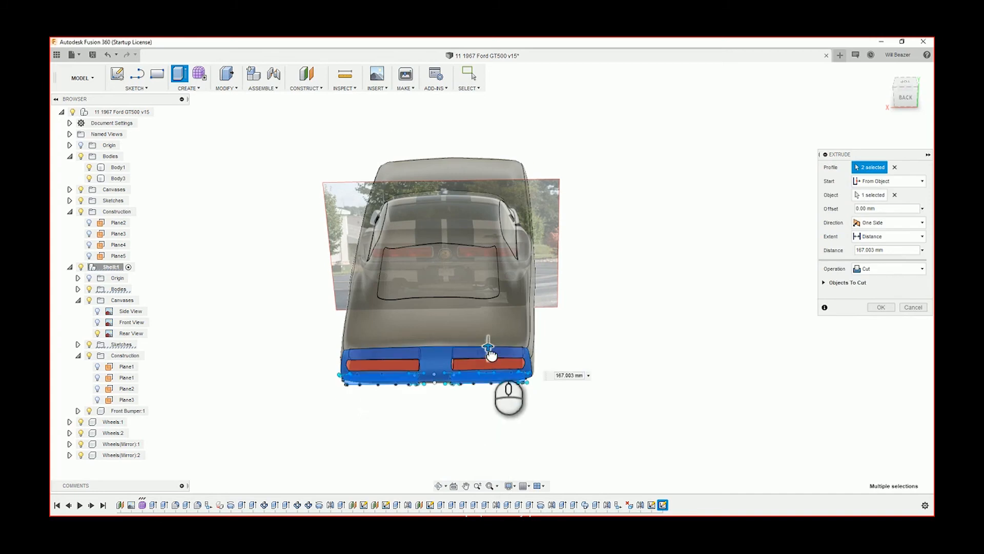
pyautogui.moveTo(491, 354); pyautogui.dragTo(477, 365)
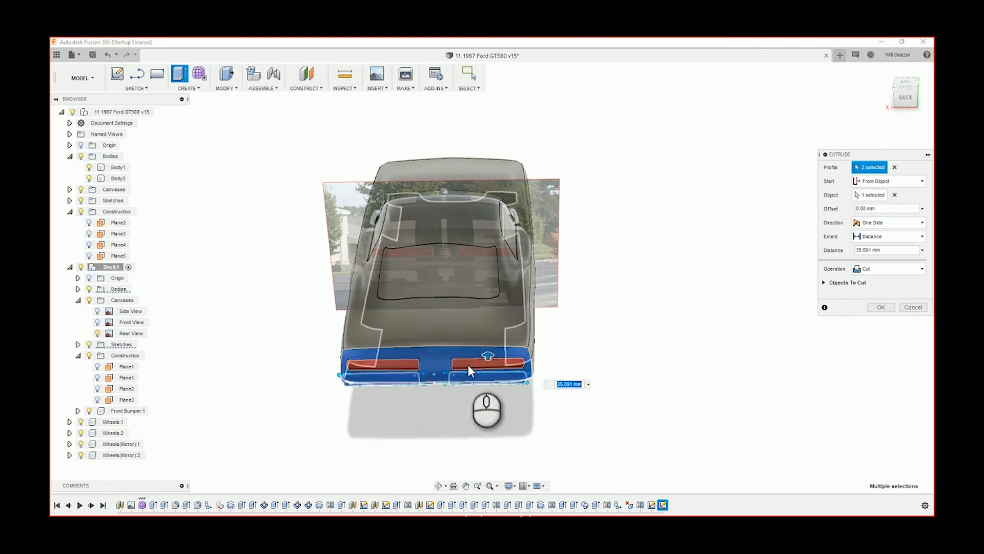
pyautogui.scroll(3, 477, 363)
pyautogui.keyDown('shift'); pyautogui.moveTo(478, 394); pyautogui.dragTo(474, 410, button='middle'); pyautogui.keyUp('shift')
pyautogui.moveTo(497, 328); pyautogui.dragTo(498, 334)
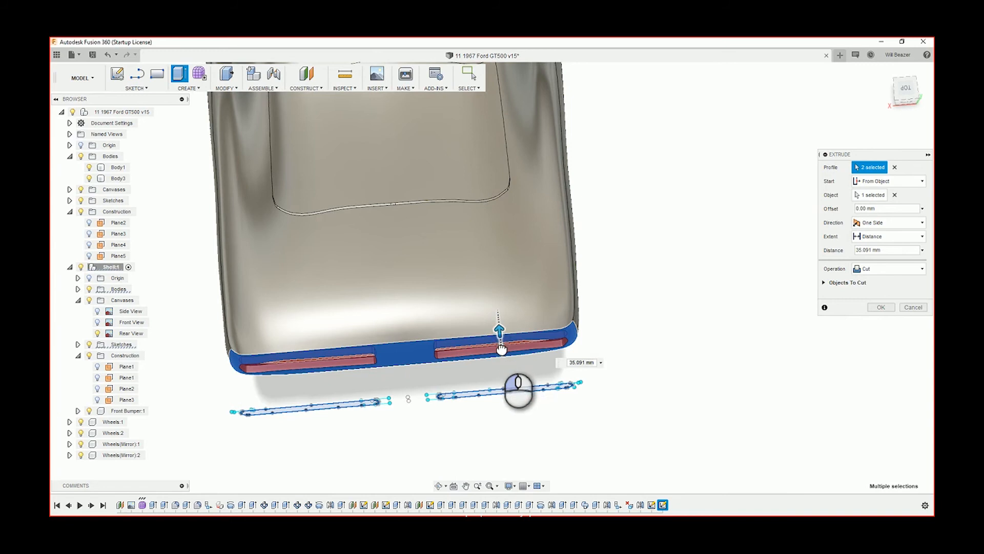
# Extrude both tail lights outward from the rear panel with a distance of -10 mm, joined to the body.
pyautogui.moveTo(500, 350); pyautogui.dragTo(515, 373)
pyautogui.scroll(4, 512, 369)
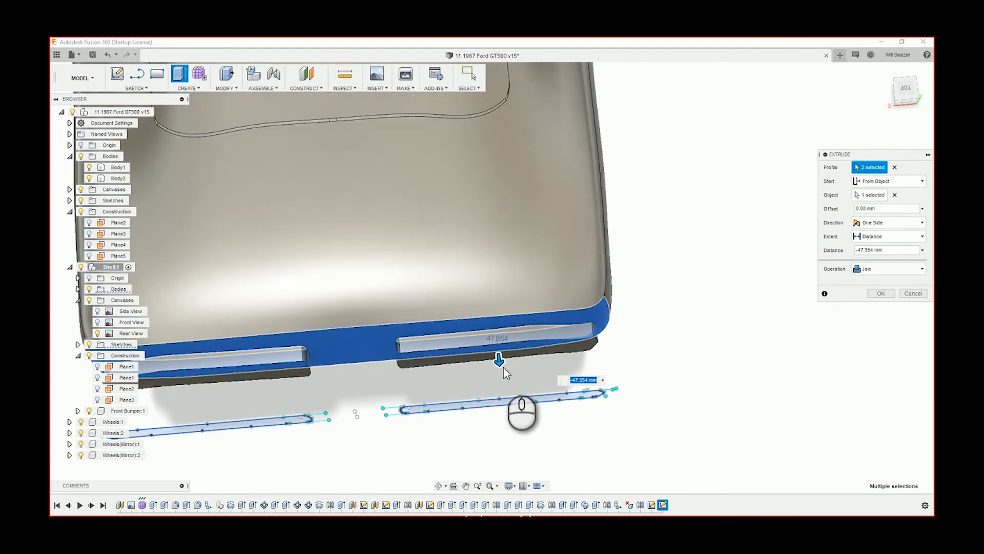
pyautogui.click(498, 363)
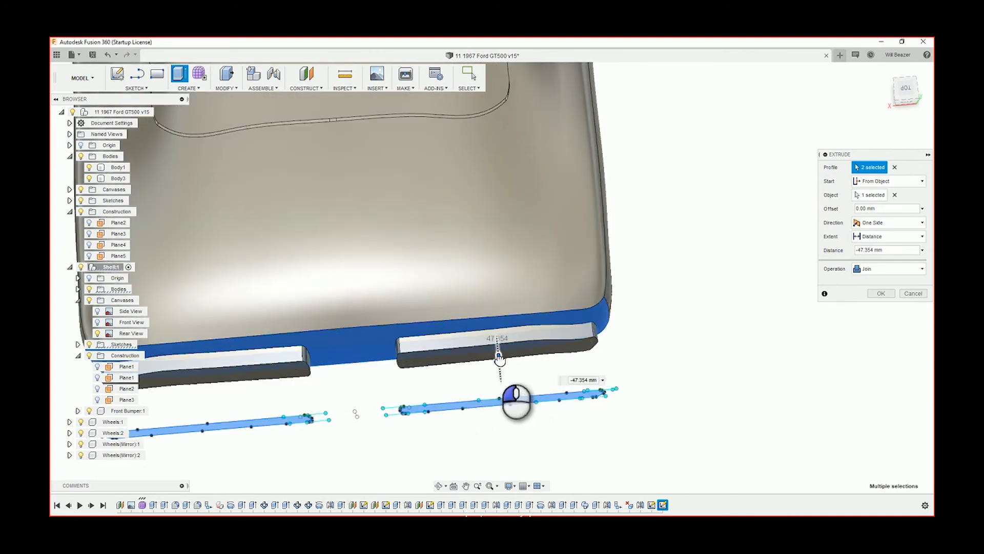
pyautogui.moveTo(499, 359); pyautogui.dragTo(497, 349)
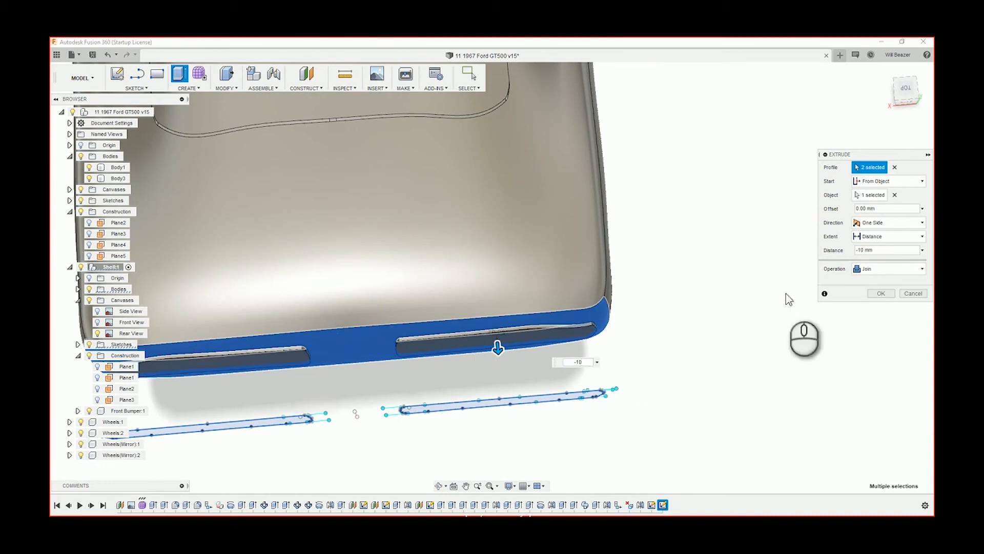
pyautogui.click(880, 293)
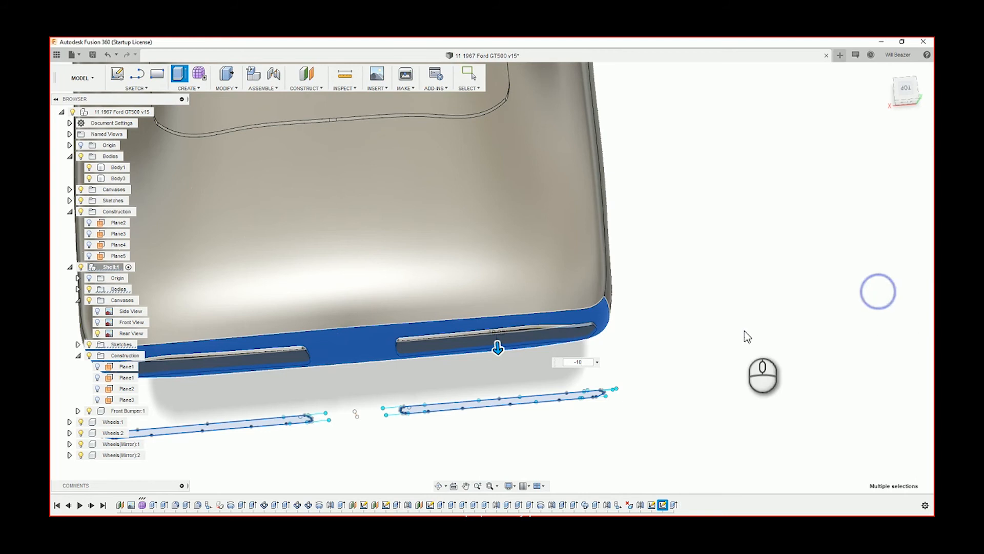
pyautogui.click(701, 341)
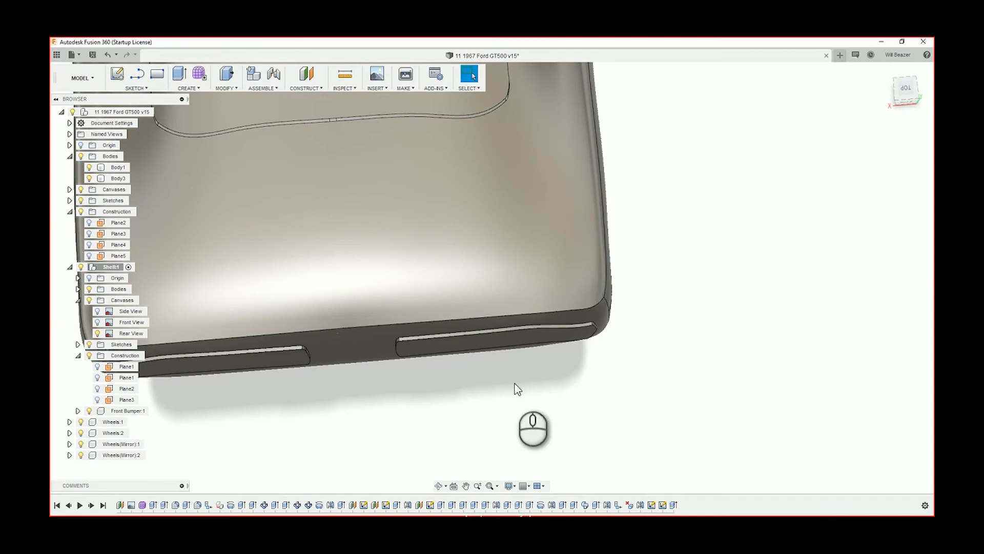
# Look at the raised tail lights straight from the back of the car and hide the Rear View canvas.
pyautogui.keyDown('shift'); pyautogui.moveTo(507, 379); pyautogui.dragTo(475, 355, button='middle'); pyautogui.keyUp('shift')
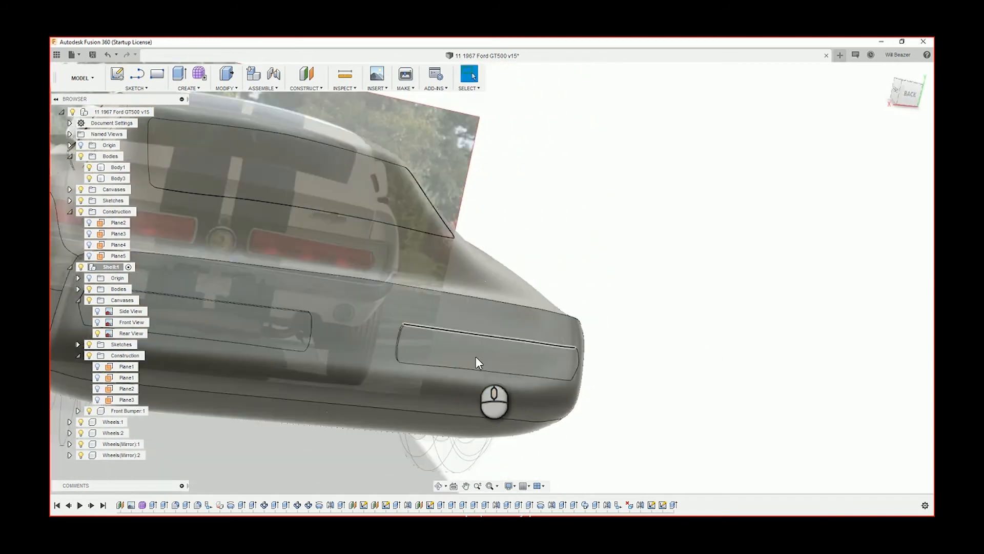
pyautogui.keyDown('shift'); pyautogui.moveTo(505, 318); pyautogui.dragTo(486, 340, button='middle'); pyautogui.keyUp('shift')
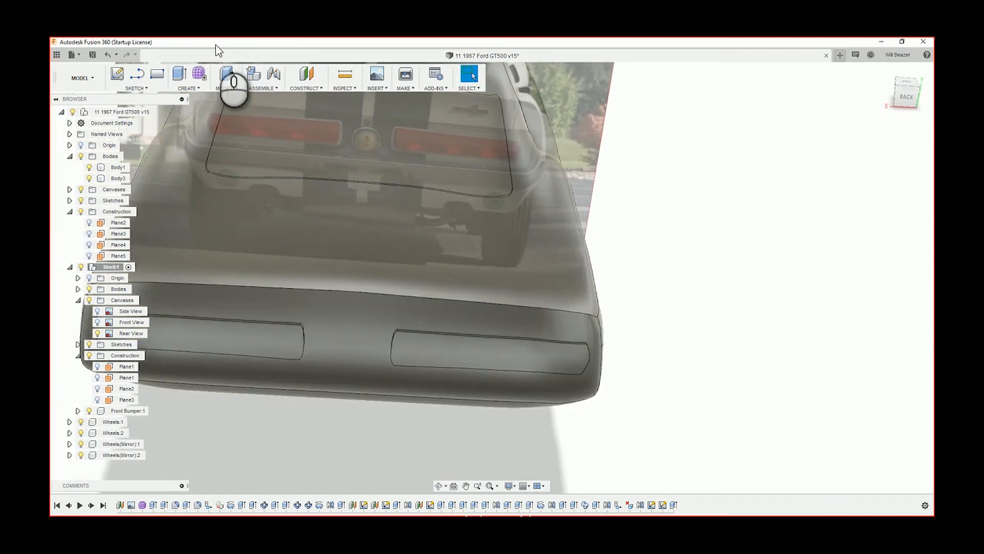
pyautogui.scroll(-3, 279, 148)
pyautogui.scroll(1, 279, 147)
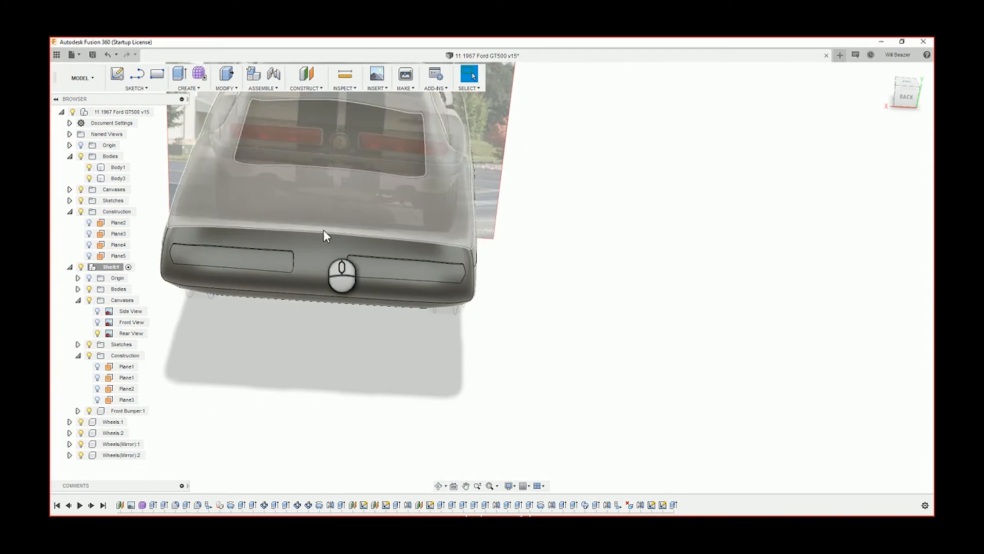
pyautogui.keyDown('shift'); pyautogui.moveTo(326, 230); pyautogui.dragTo(354, 191, button='middle'); pyautogui.keyUp('shift')
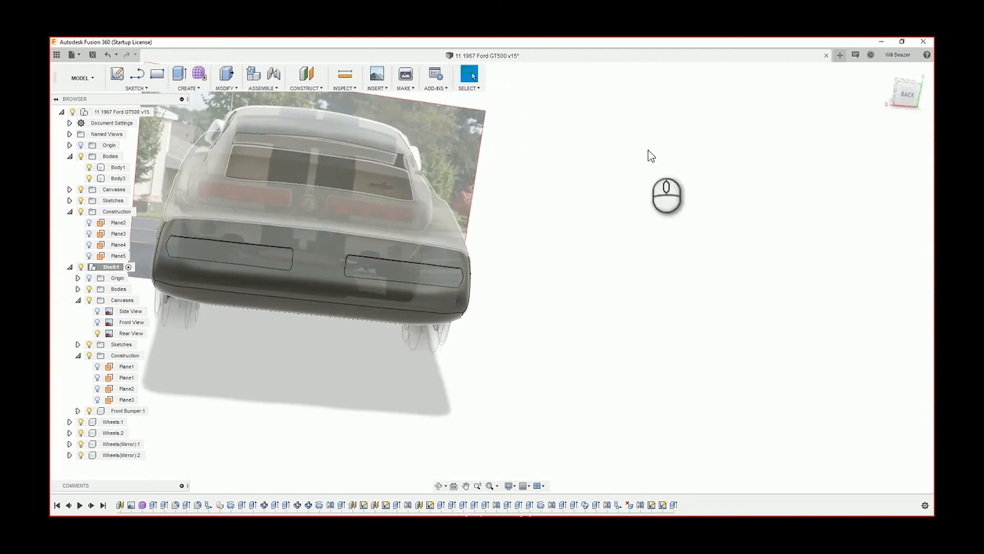
pyautogui.click(910, 105)
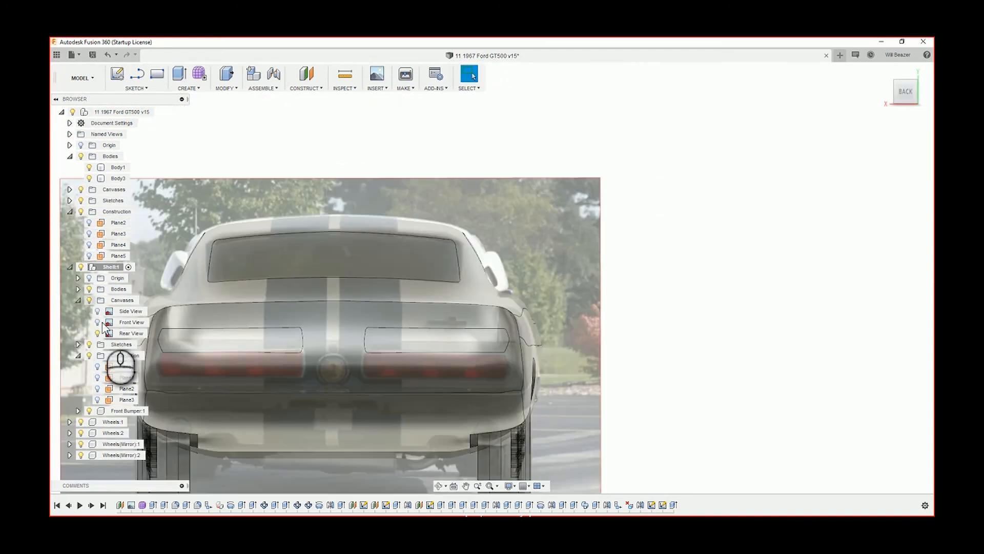
pyautogui.click(96, 334)
# Start a constant-radius Fillet and select the outer faces of both tail lights.
pyautogui.scroll(-4, 197, 307)
pyautogui.keyDown('shift'); pyautogui.moveTo(224, 311); pyautogui.dragTo(307, 323, button='middle'); pyautogui.keyUp('shift')
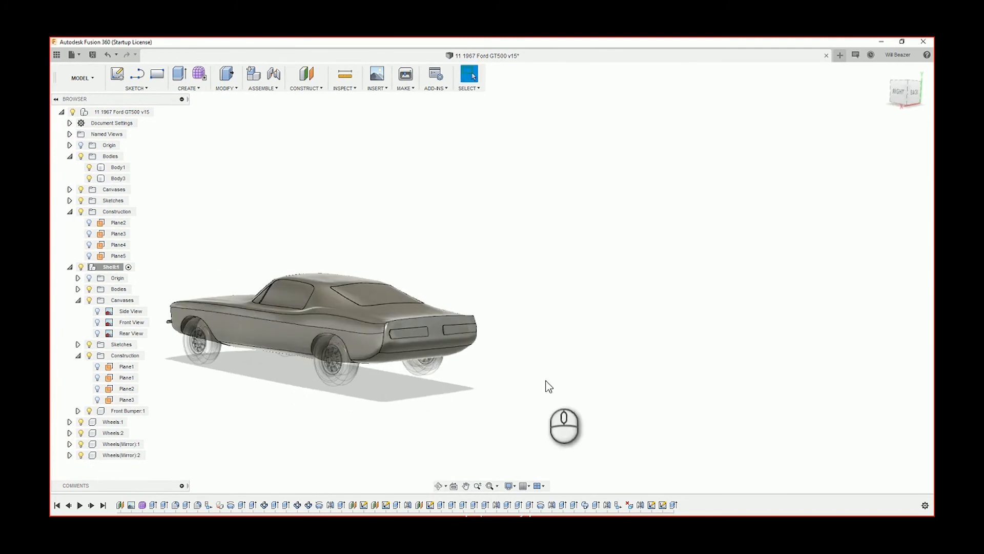
pyautogui.keyDown('shift'); pyautogui.moveTo(549, 386); pyautogui.dragTo(333, 379, button='middle'); pyautogui.keyUp('shift')
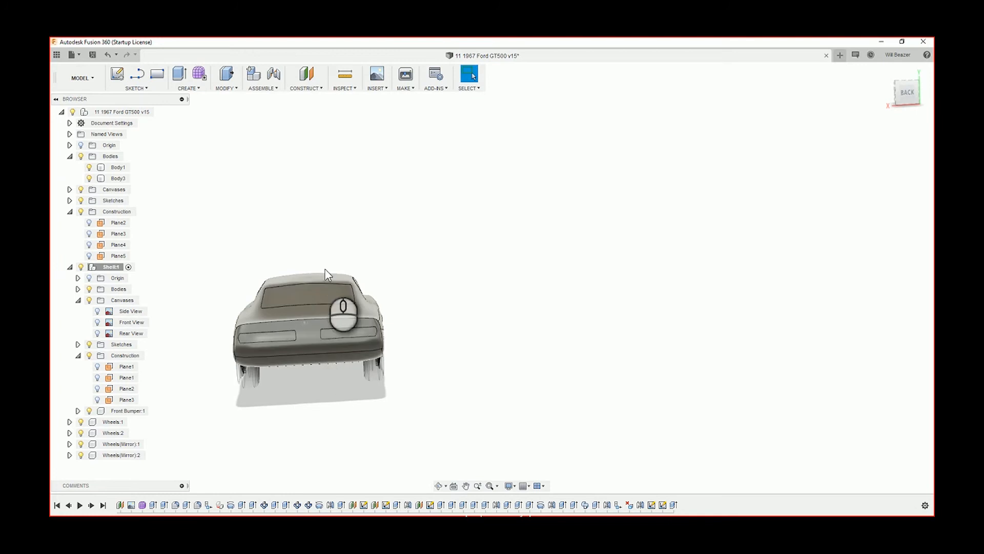
pyautogui.keyDown('shift'); pyautogui.moveTo(308, 299); pyautogui.dragTo(343, 377, button='middle'); pyautogui.keyUp('shift')
pyautogui.scroll(4, 326, 351)
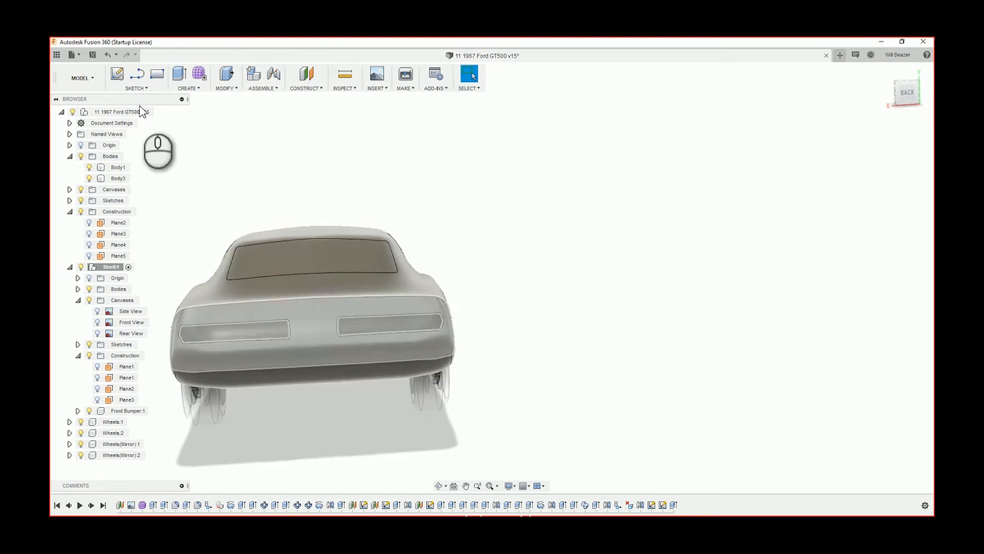
pyautogui.click(224, 88)
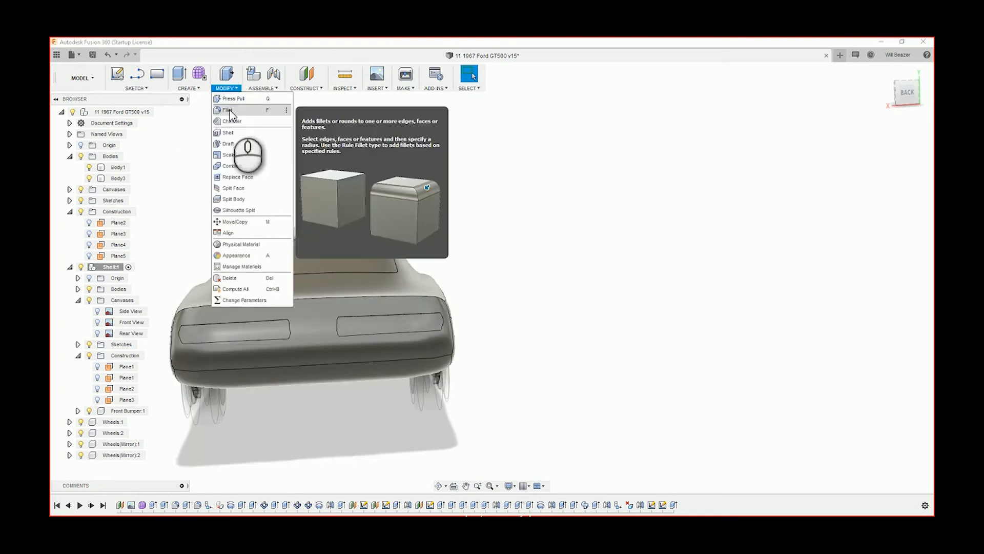
pyautogui.click(229, 109)
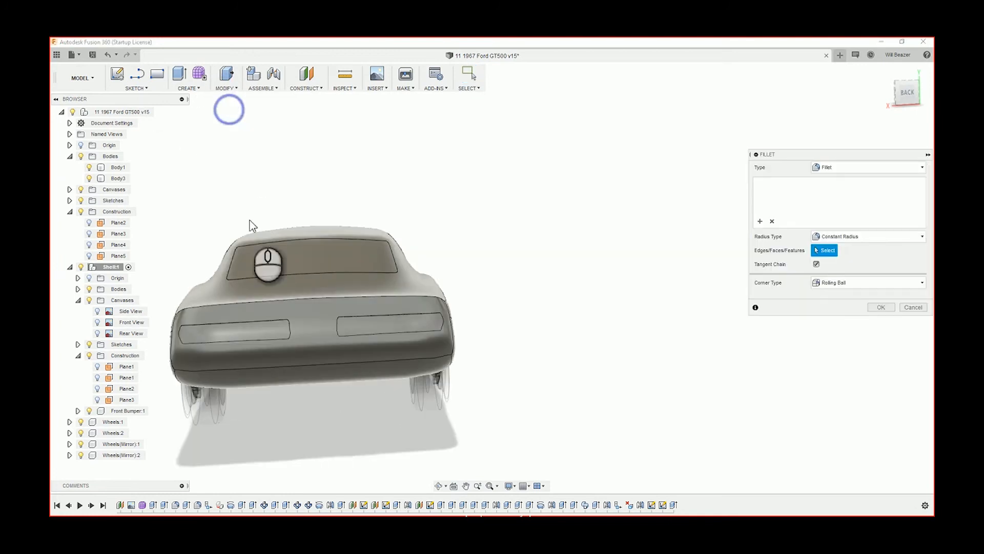
pyautogui.click(260, 334)
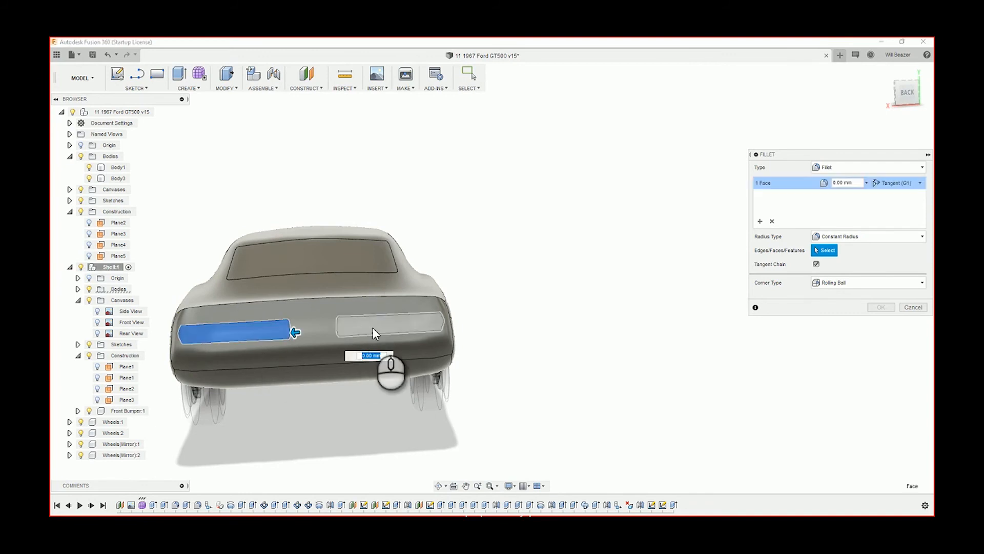
pyautogui.click(372, 327)
pyautogui.keyDown('shift'); pyautogui.moveTo(266, 343); pyautogui.dragTo(389, 337, button='middle'); pyautogui.keyUp('shift')
pyautogui.scroll(6, 394, 354)
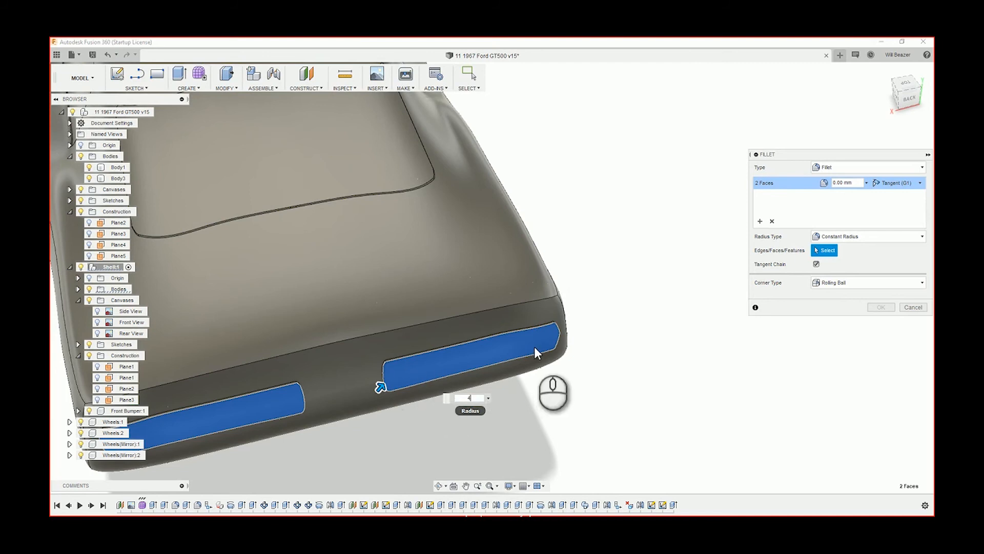
# Try fillet radii of 10 mm, 15 mm and 5 mm on the two tail light faces.
pyautogui.scroll(3, 388, 365)
pyautogui.scroll(4, 388, 364)
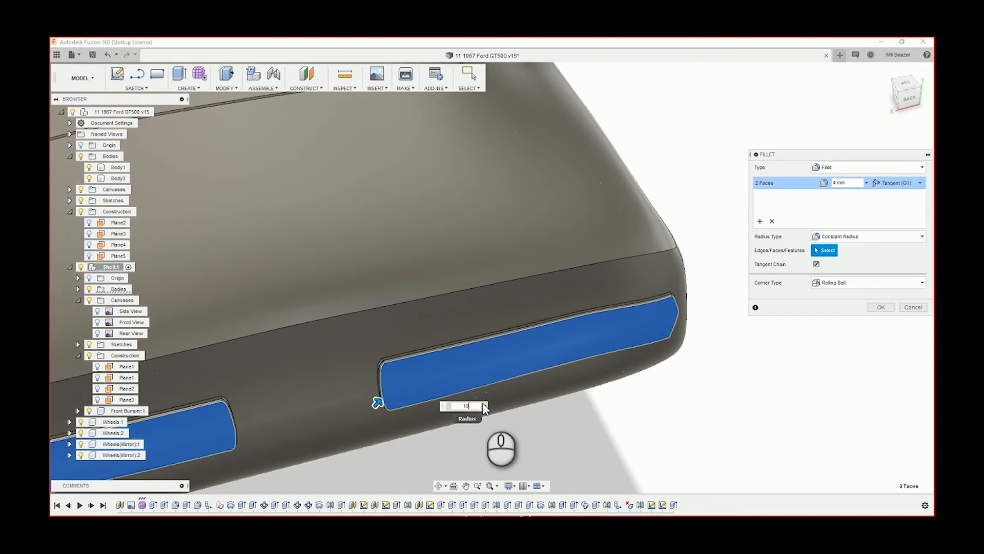
pyautogui.press('Return')
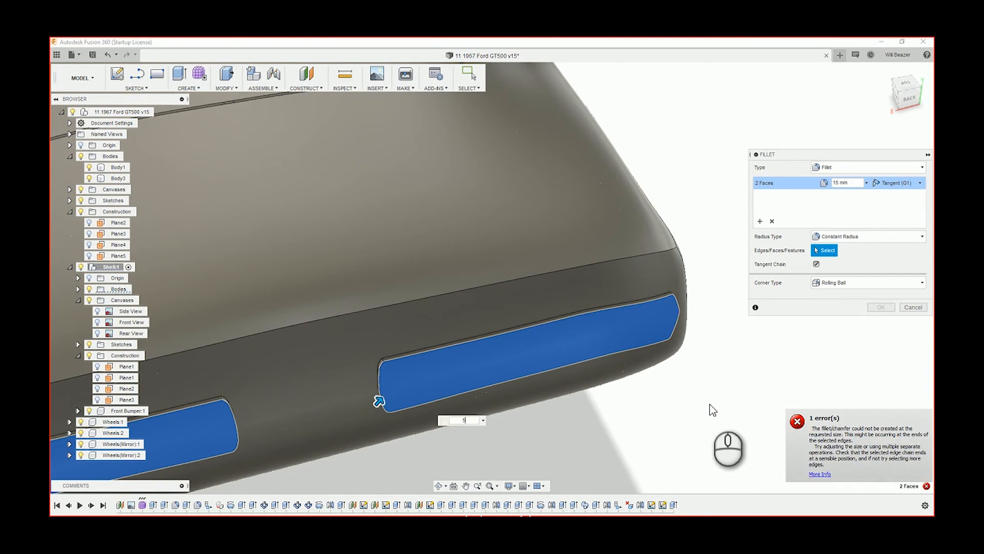
pyautogui.press('Return')
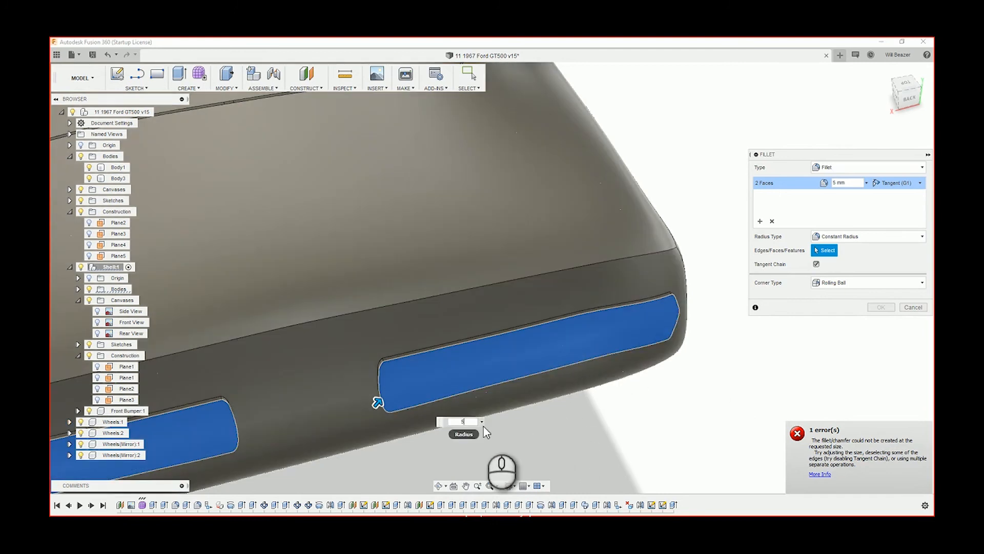
# Set the fillet radius to 4 mm and apply it to both tail light faces.
pyautogui.press('BackSpace')
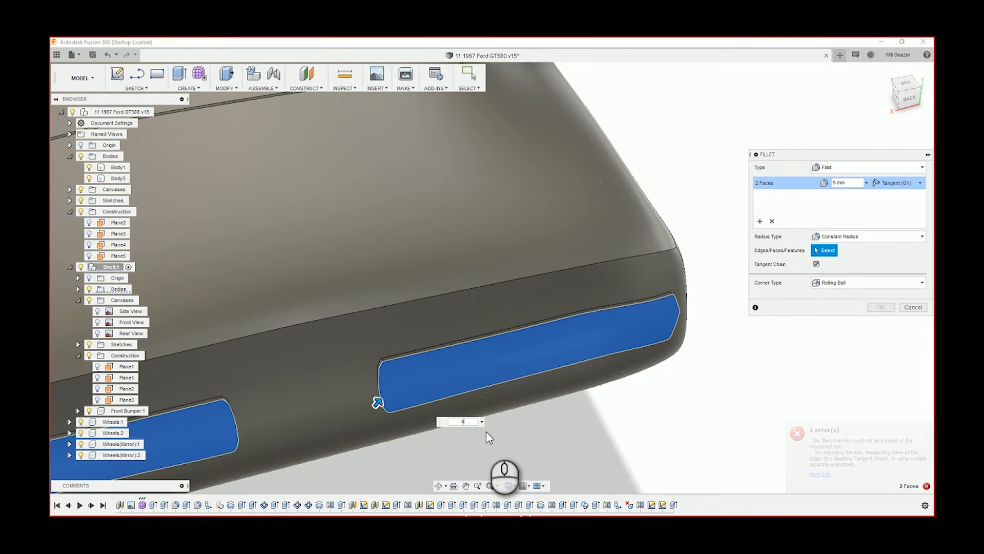
pyautogui.write('4')
pyautogui.press('Return')
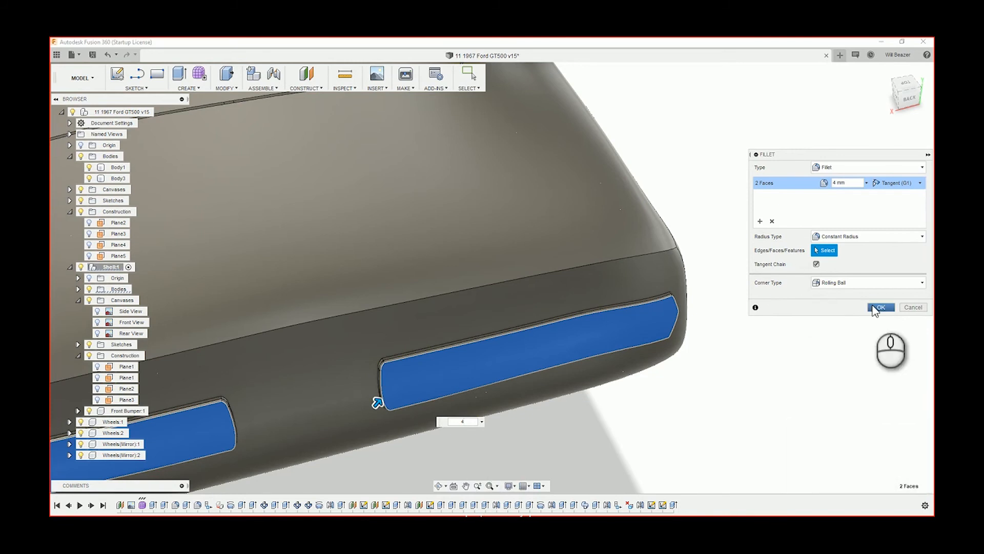
pyautogui.click(880, 308)
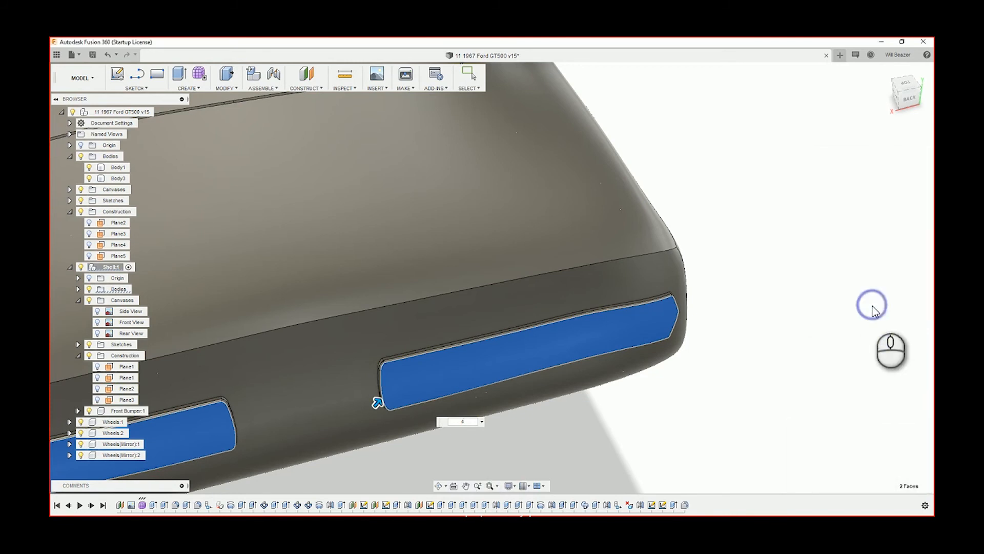
pyautogui.click(798, 352)
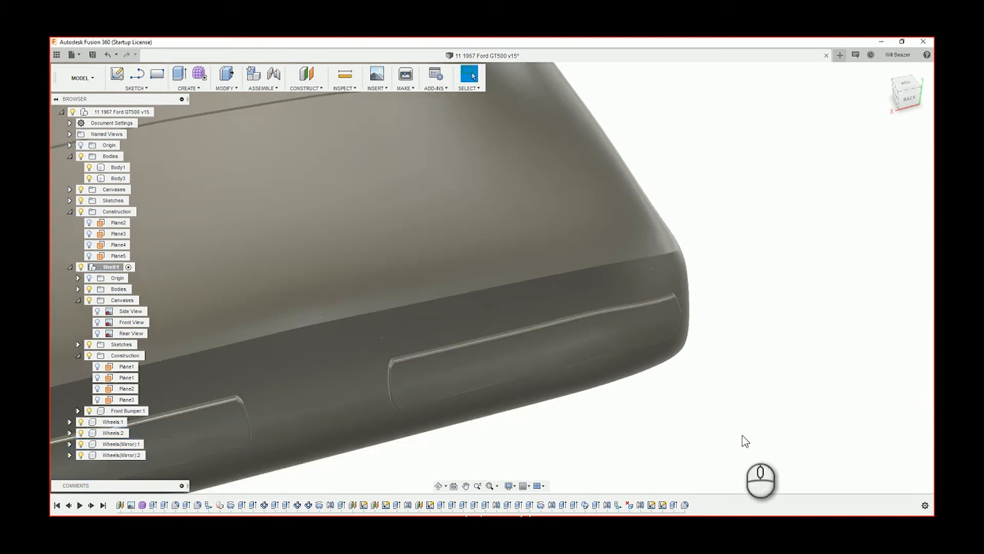
pyautogui.scroll(-10, 744, 442)
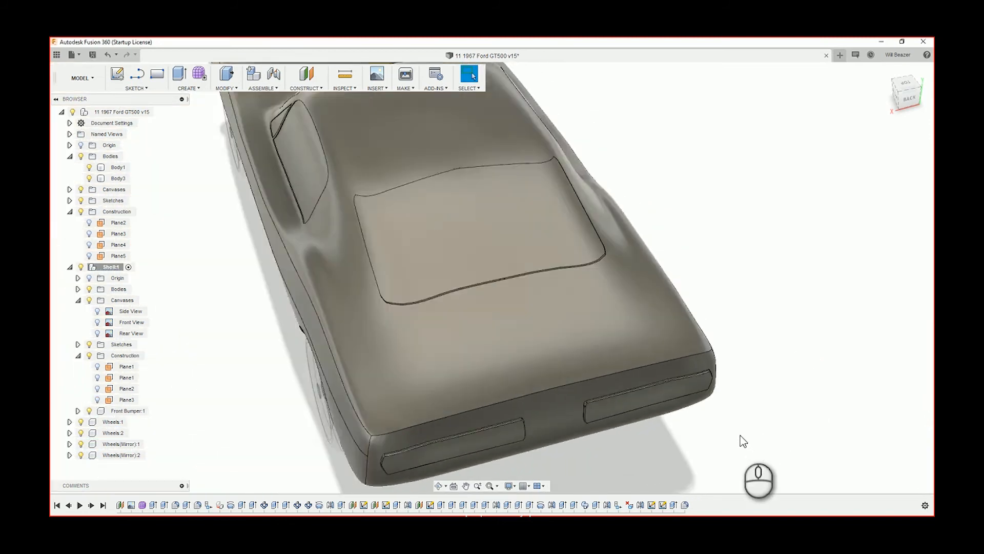
pyautogui.keyDown('shift'); pyautogui.moveTo(740, 437); pyautogui.dragTo(767, 411, button='middle'); pyautogui.keyUp('shift')
pyautogui.keyDown('shift'); pyautogui.moveTo(651, 292); pyautogui.dragTo(198, 294, button='middle'); pyautogui.keyUp('shift')
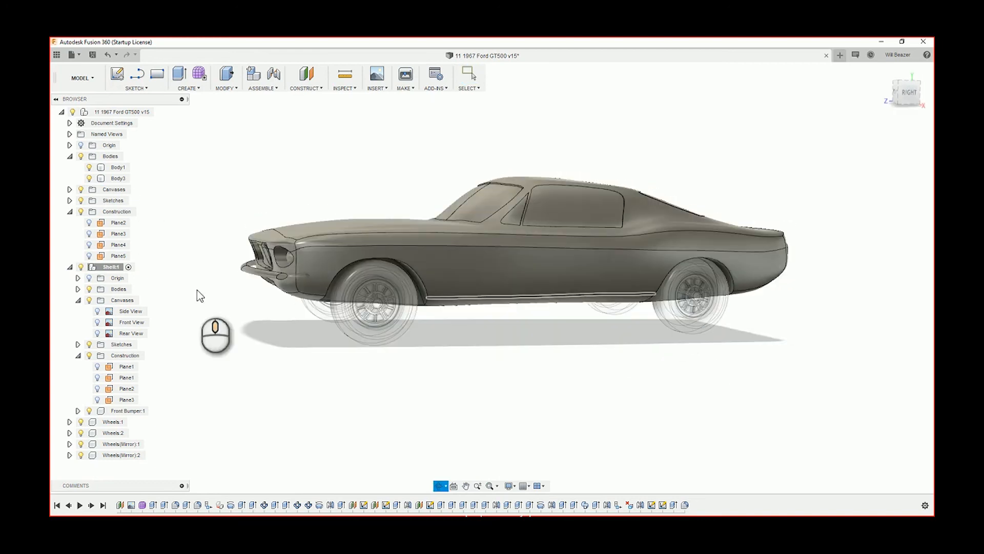
# Activate the top-level 1967 Ford GT500 component and inspect the whole car from the front and the rear.
pyautogui.click(160, 111)
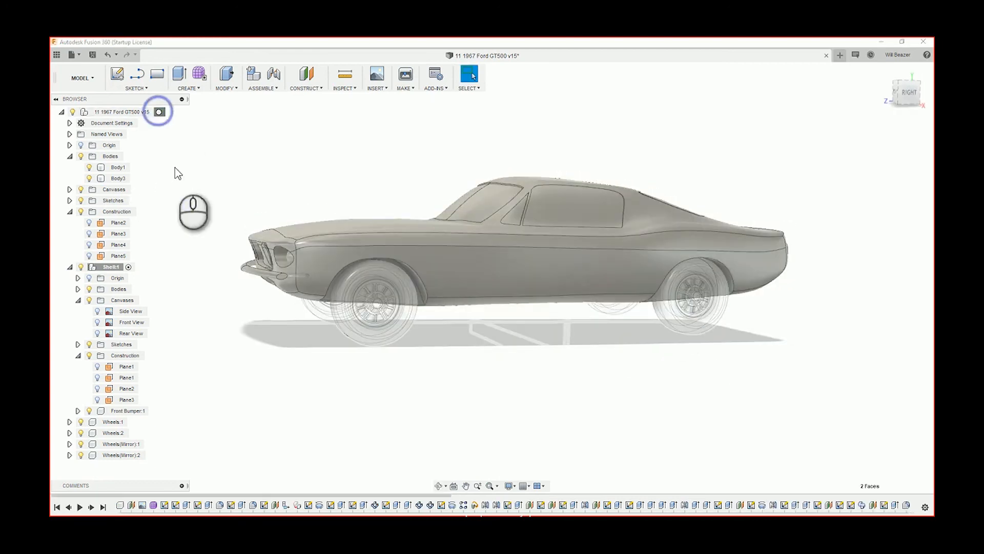
pyautogui.keyDown('shift'); pyautogui.moveTo(778, 359); pyautogui.dragTo(474, 378, button='middle'); pyautogui.keyUp('shift')
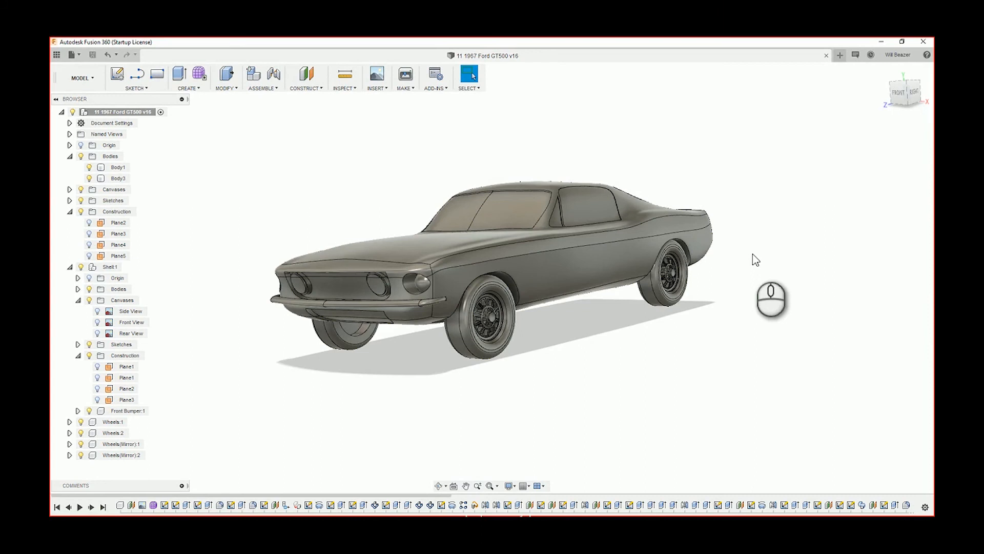
pyautogui.keyDown('shift'); pyautogui.moveTo(786, 264); pyautogui.dragTo(410, 262, button='middle'); pyautogui.keyUp('shift')
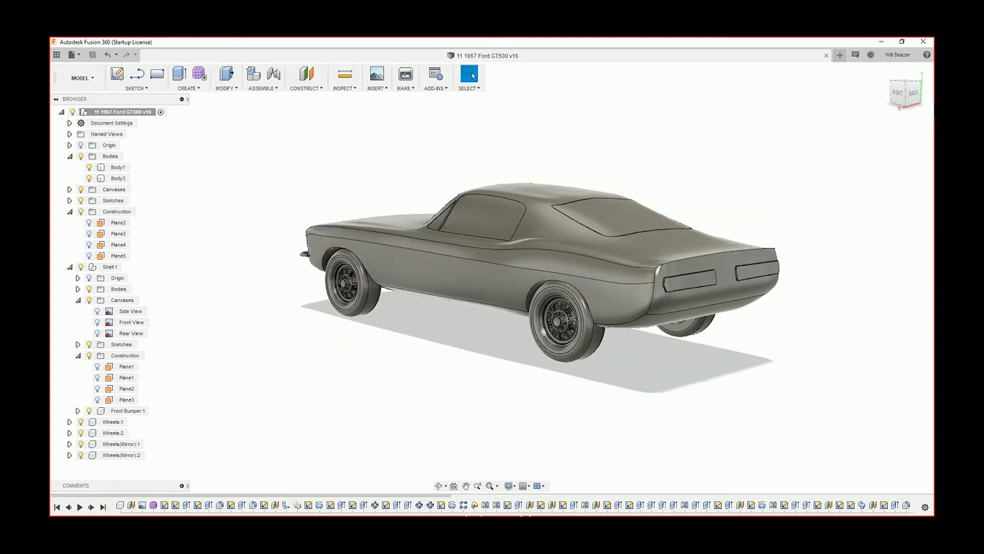
# Show the Rear View canvas and move it up 98.987 mm in Y so the photo's tail lights line up with the modelled ones.
pyautogui.click(915, 95)
pyautogui.moveTo(563, 276); pyautogui.dragTo(505, 200, button='middle')
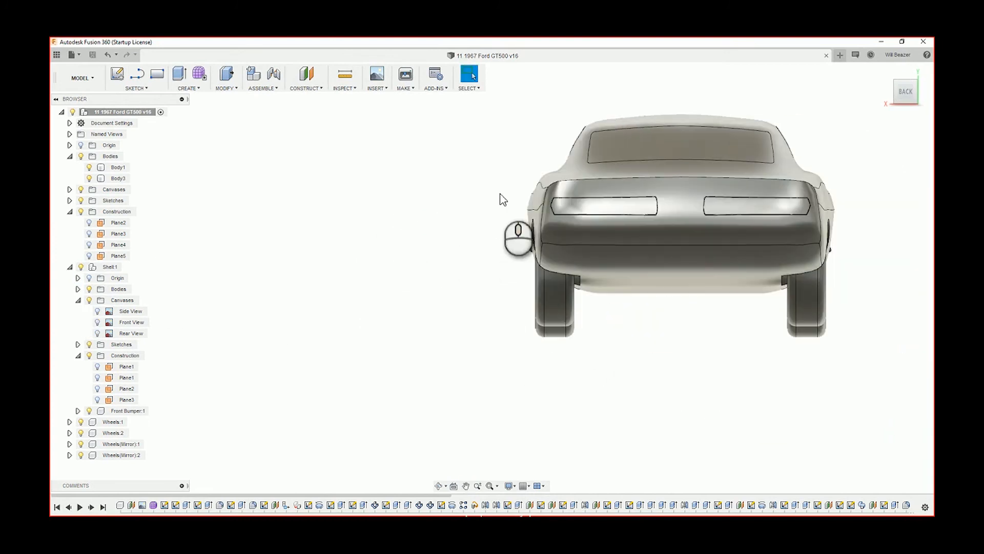
pyautogui.click(97, 333)
pyautogui.rightClick(122, 333)
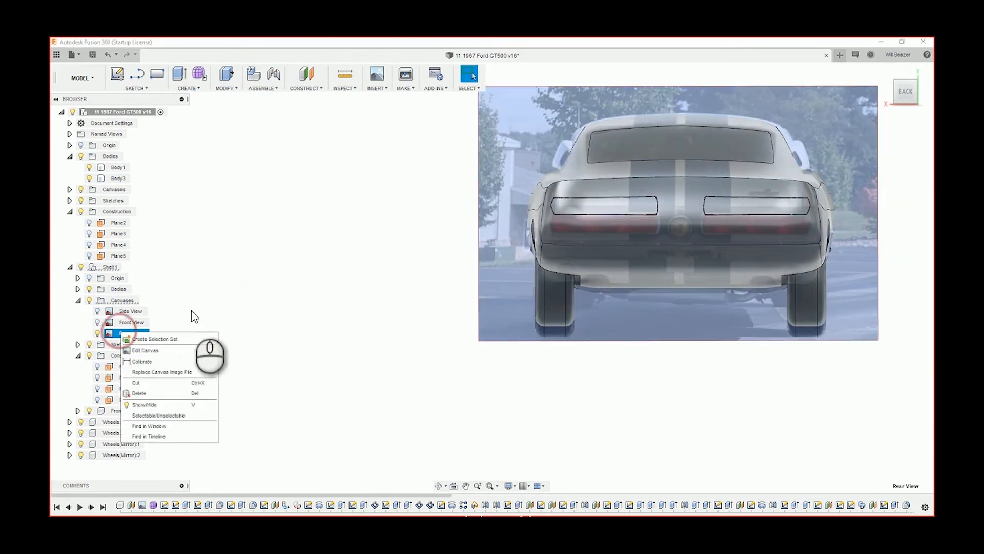
pyautogui.click(174, 352)
pyautogui.scroll(3, 718, 195)
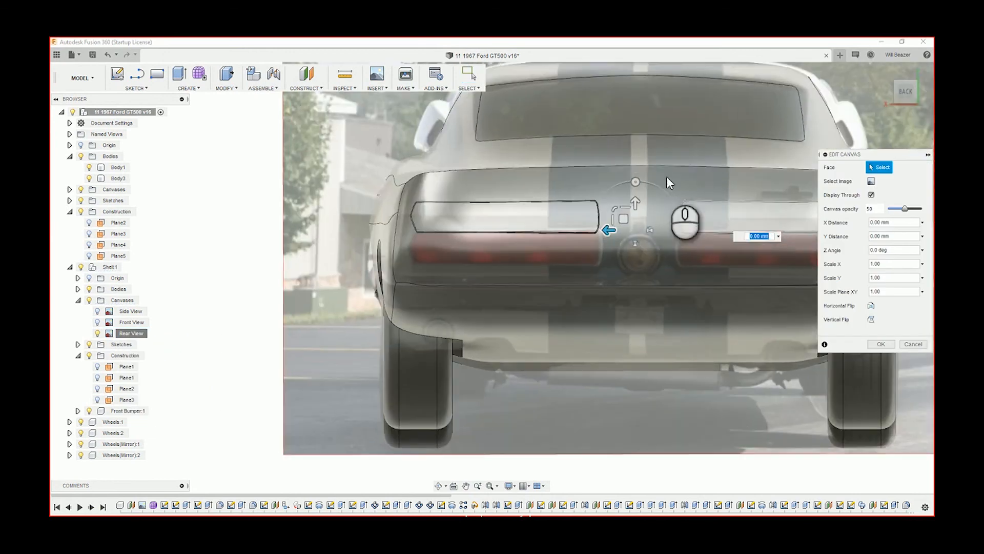
pyautogui.moveTo(636, 206); pyautogui.dragTo(643, 177)
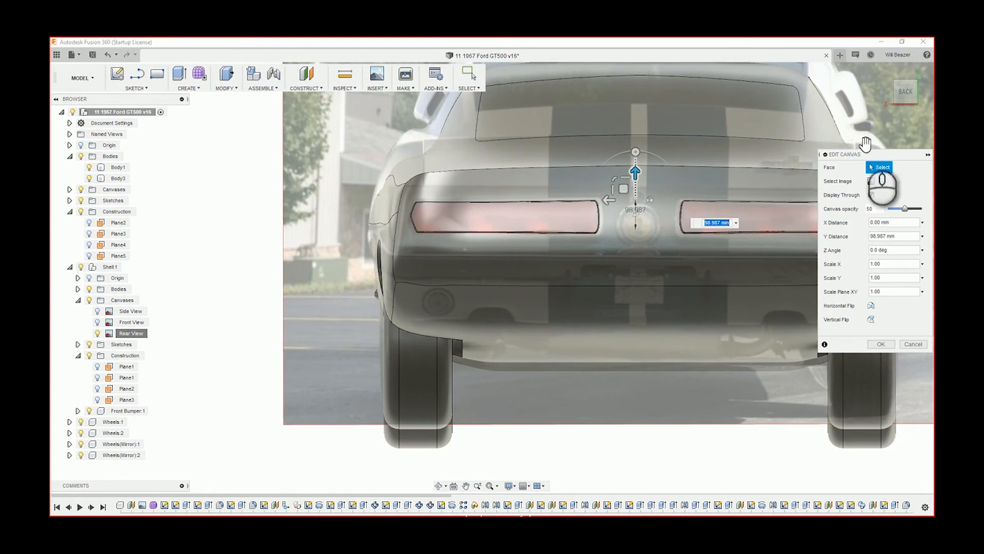
pyautogui.scroll(-4, 581, 275)
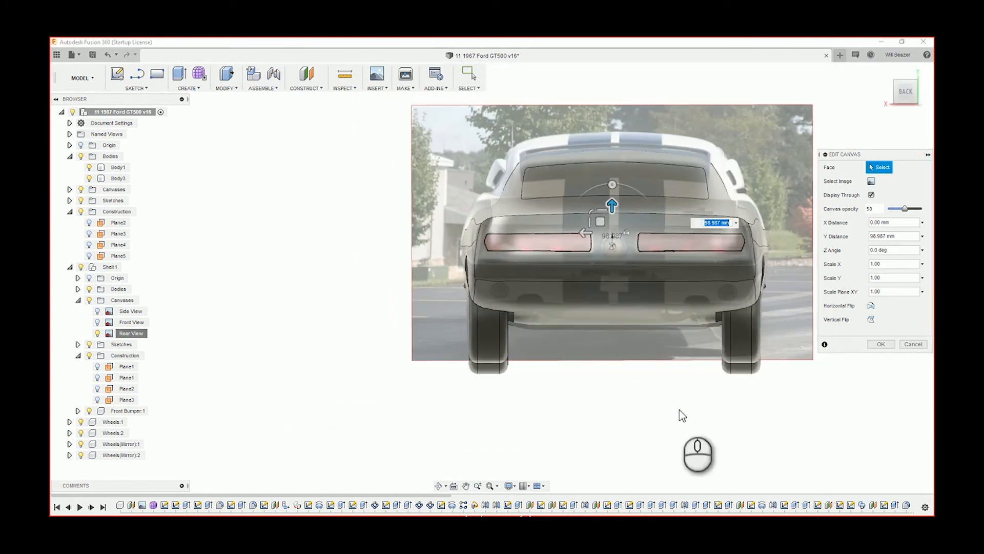
pyautogui.click(890, 344)
pyautogui.scroll(5, 653, 202)
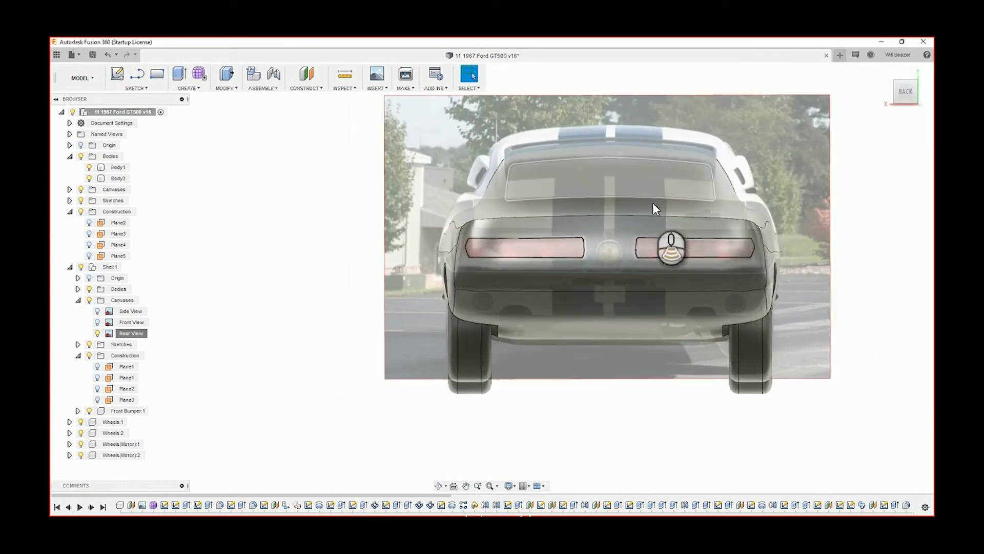
pyautogui.scroll(3, 604, 279)
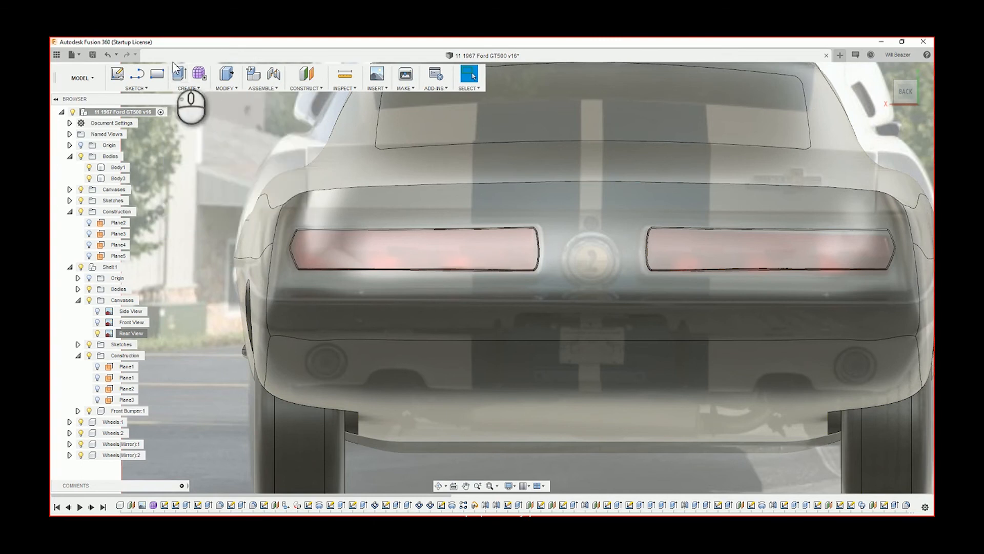
pyautogui.click(120, 75)
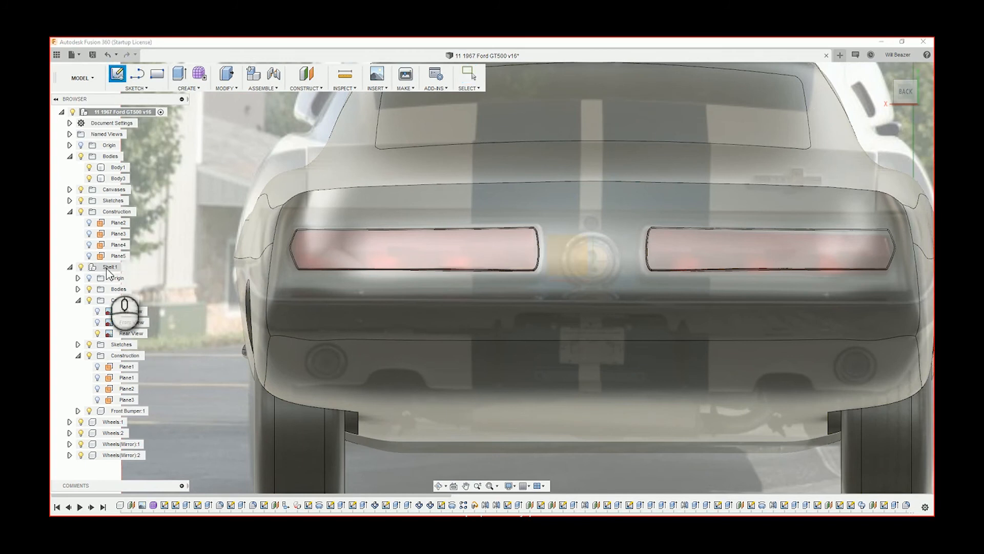
pyautogui.click(123, 247)
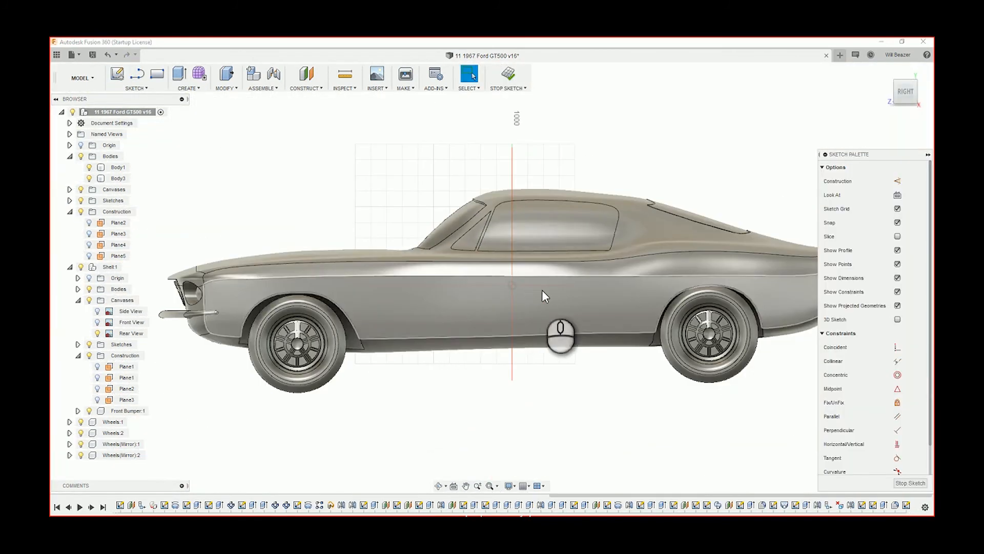
pyautogui.scroll(-3, 564, 294)
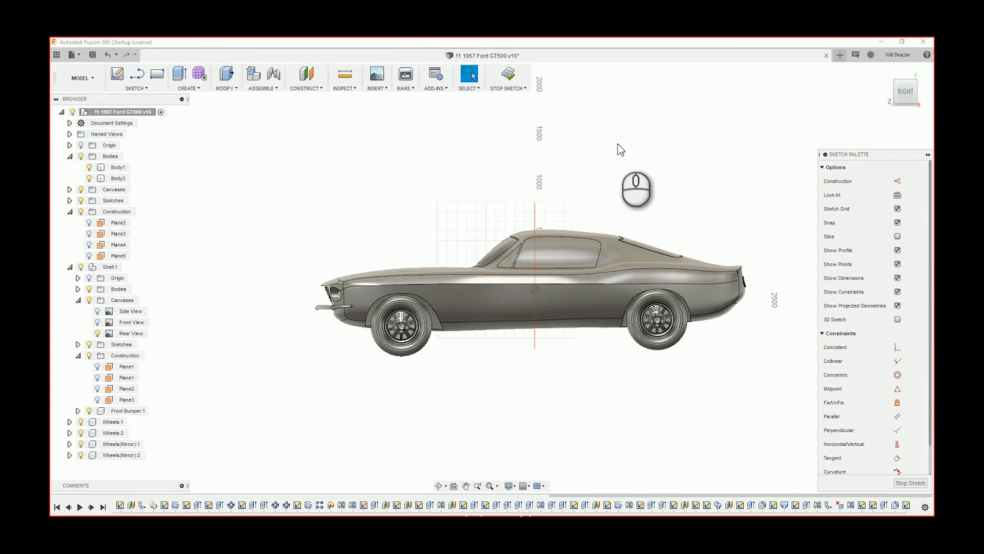
pyautogui.scroll(2, 526, 254)
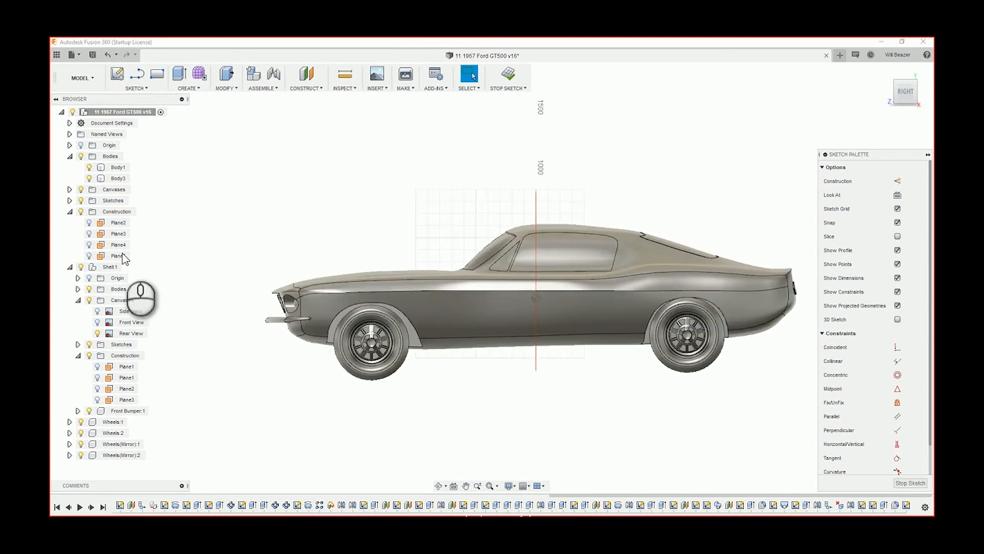
pyautogui.click(506, 78)
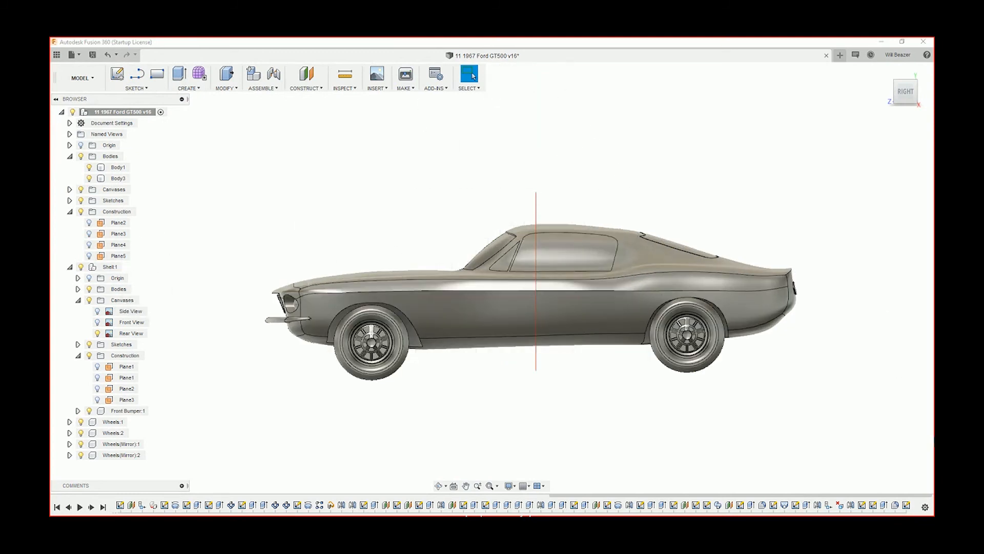
pyautogui.rightClick(908, 505)
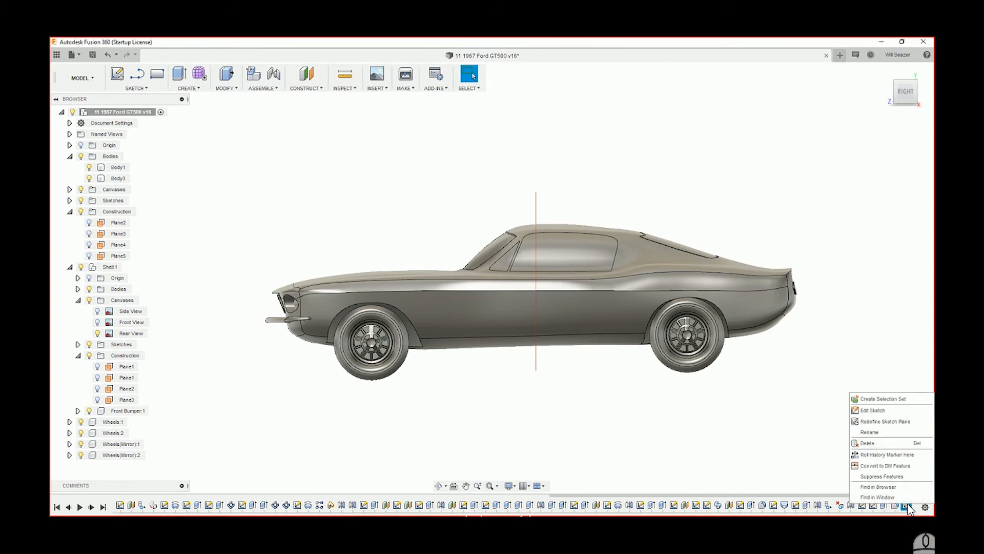
pyautogui.click(893, 455)
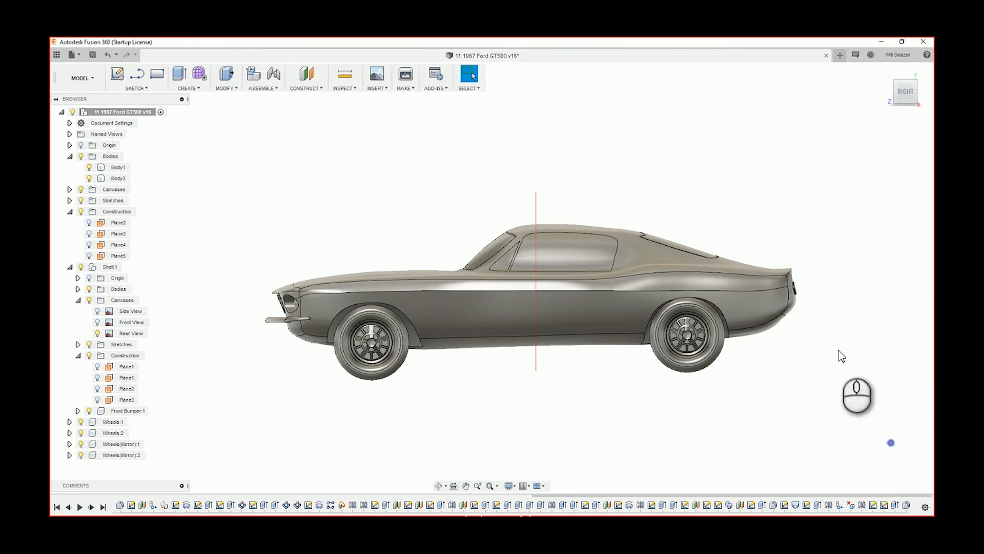
# Show the construction plane behind the car, start a sketch on it in back view and hide the planes again.
pyautogui.click(118, 255)
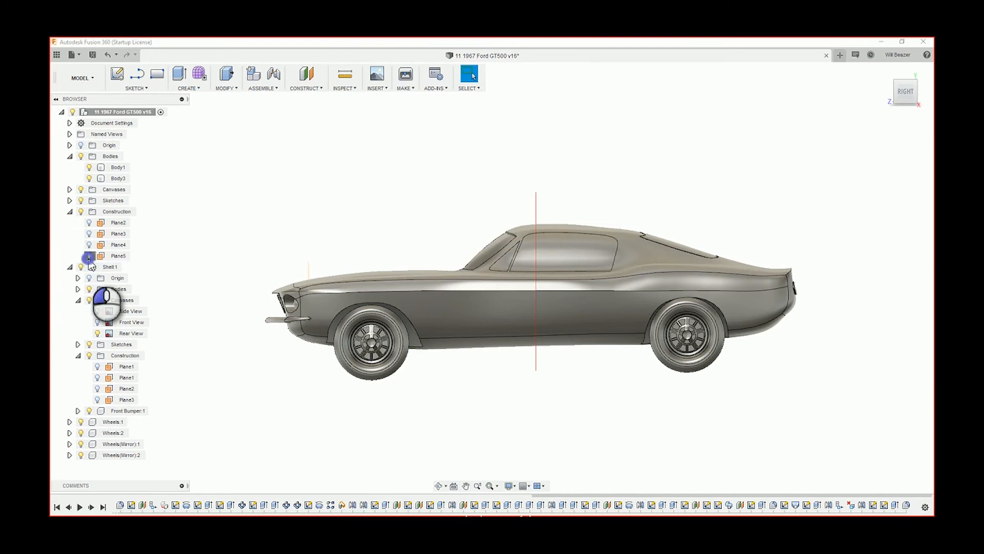
pyautogui.click(89, 233)
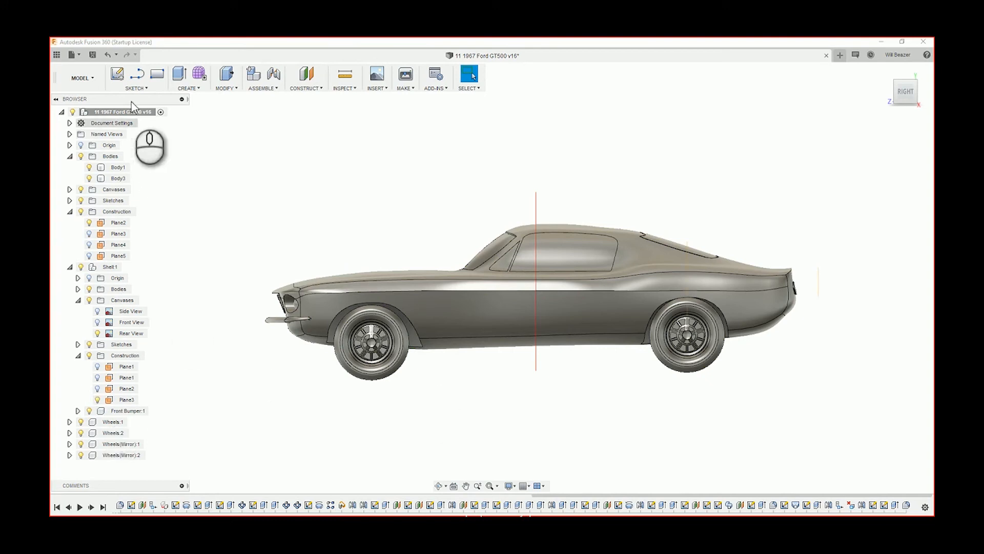
pyautogui.click(118, 74)
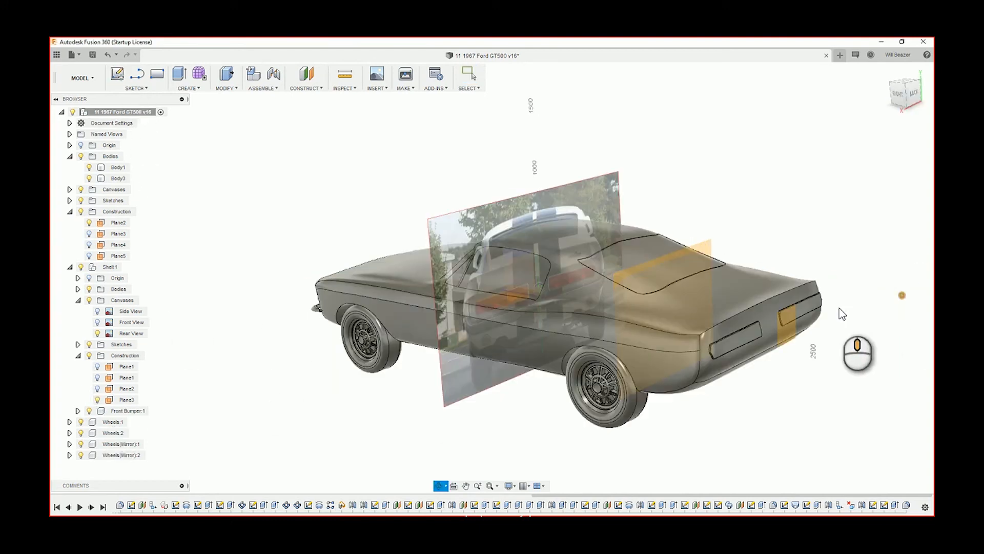
pyautogui.click(792, 331)
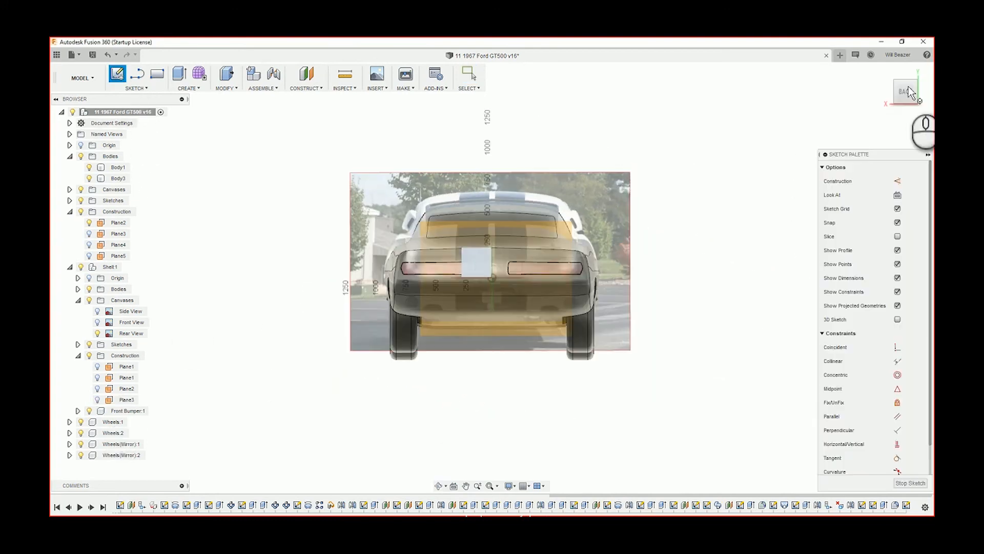
pyautogui.click(97, 225)
pyautogui.click(89, 222)
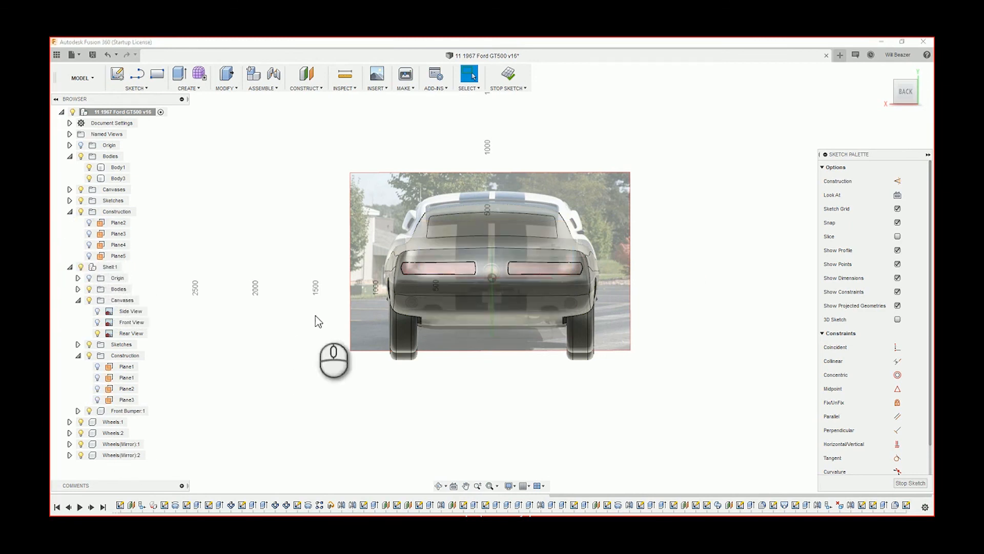
# Sketch a circle on the centre axis over the photo's fuel cap between the tail lights and set its diameter to 120 mm.
pyautogui.scroll(-6, 501, 282)
pyautogui.scroll(-8, 441, 208)
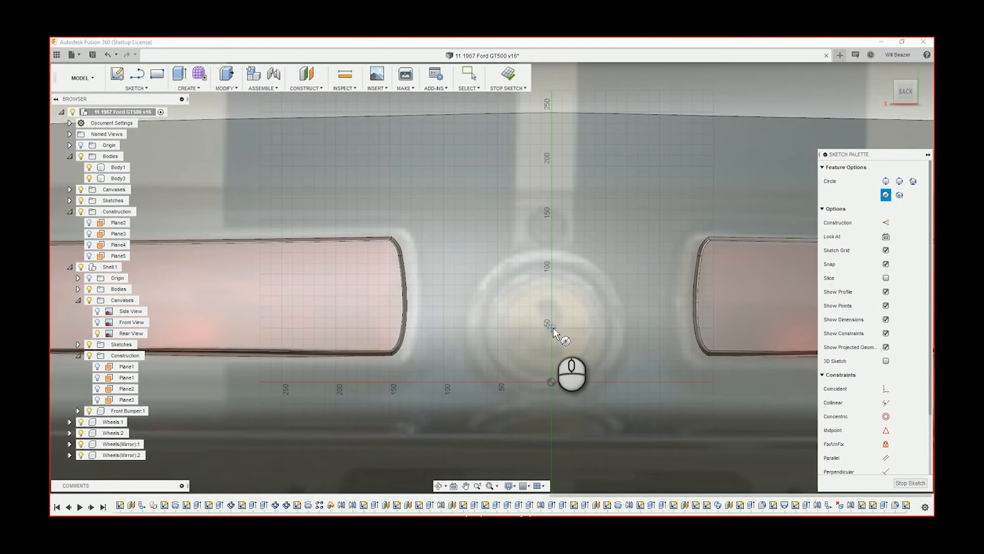
pyautogui.moveTo(552, 327); pyautogui.dragTo(493, 359)
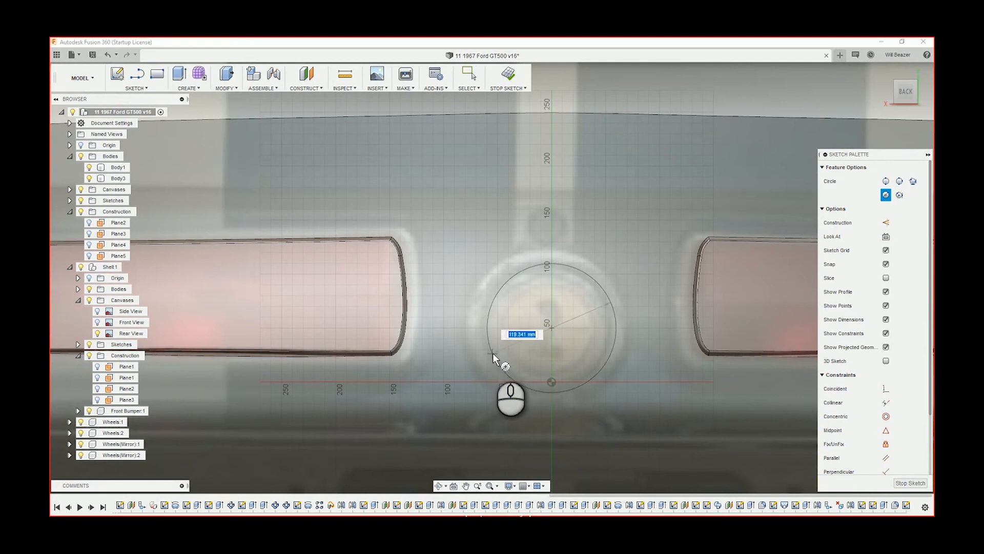
pyautogui.click(493, 354)
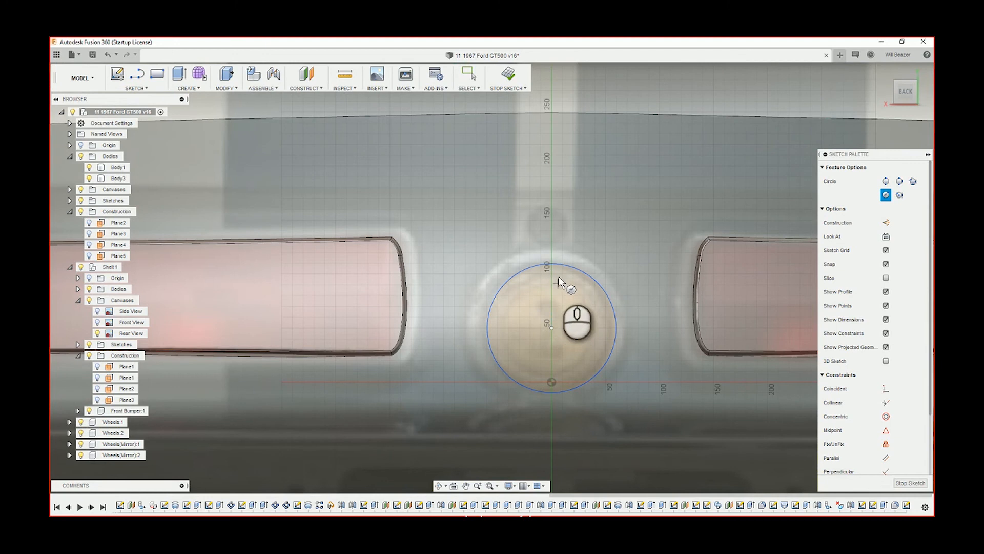
pyautogui.press('d')
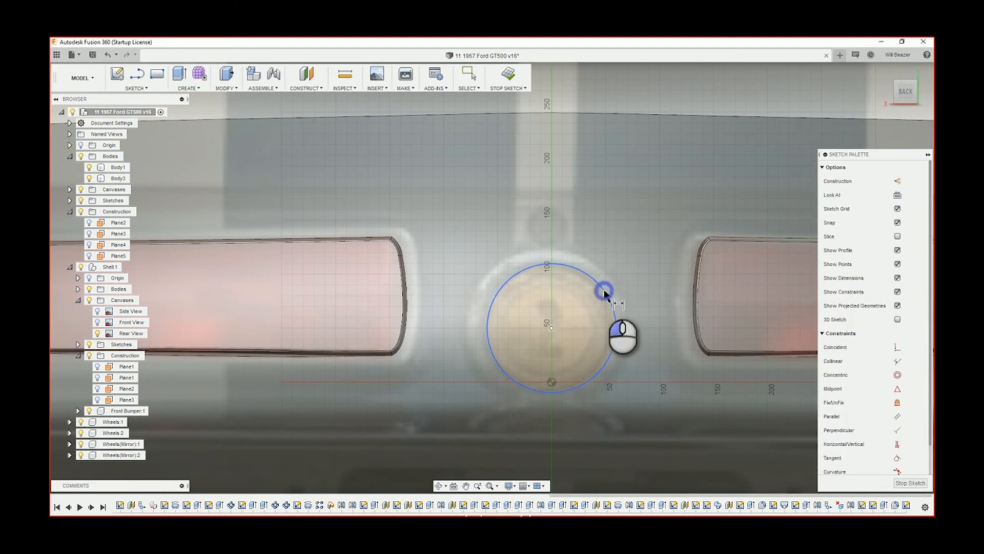
pyautogui.click(604, 292)
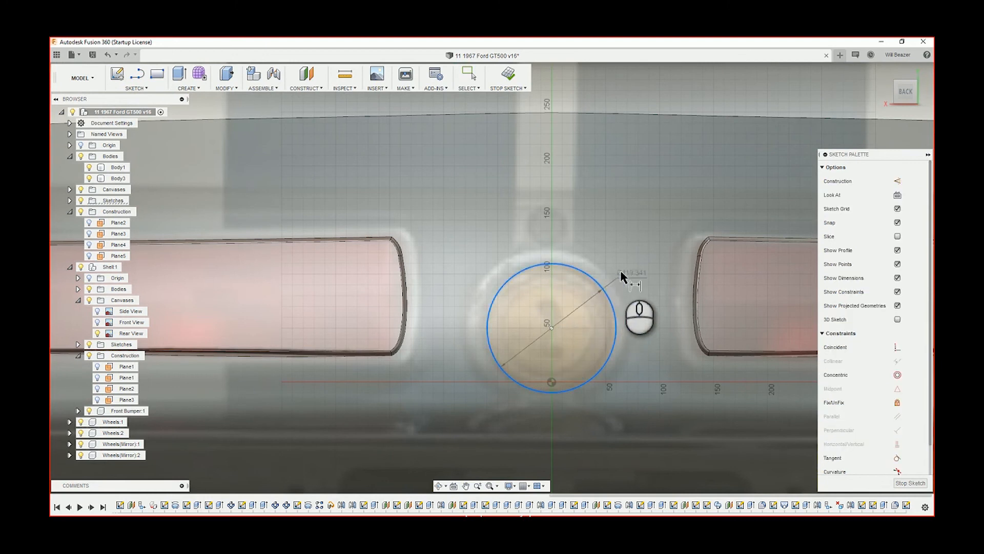
pyautogui.click(633, 342)
pyautogui.write('120')
pyautogui.press('Return')
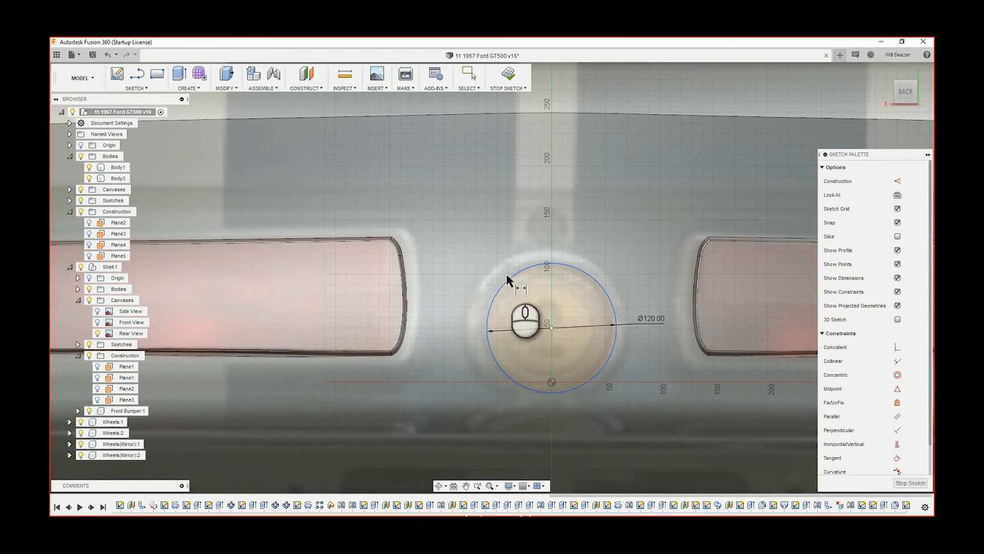
# Offset the fuel cap circle outward by 16 mm.
pyautogui.press('o')
pyautogui.click(530, 268)
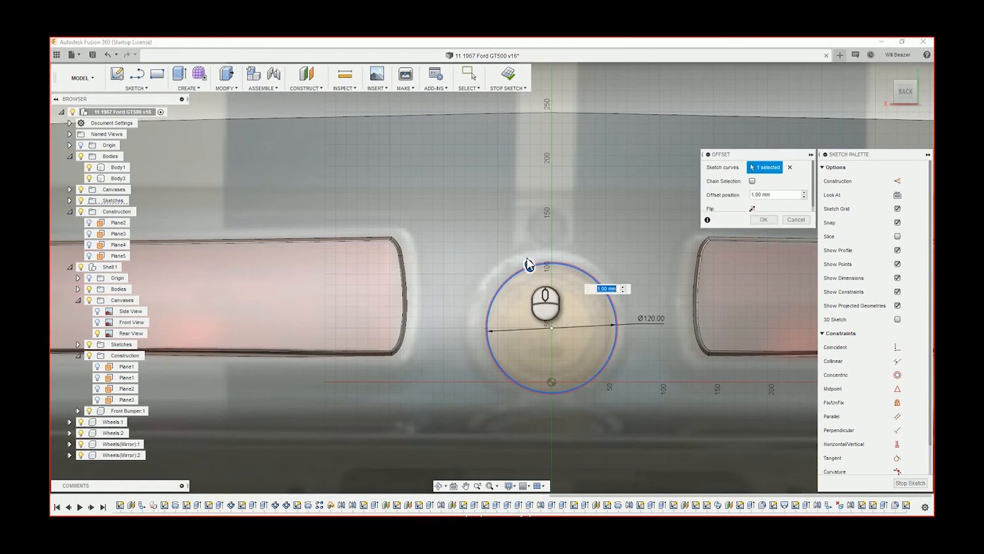
pyautogui.moveTo(527, 263); pyautogui.dragTo(523, 250)
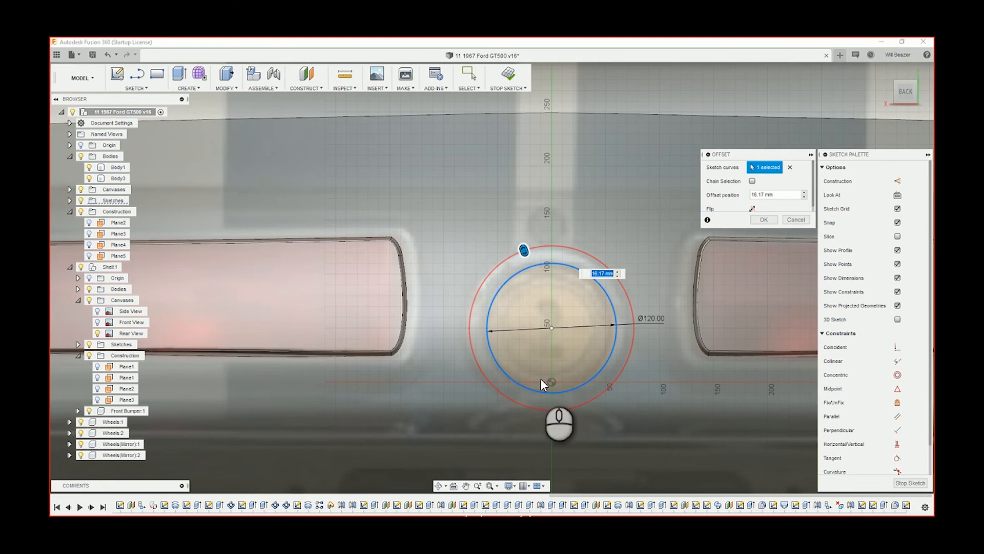
pyautogui.write('16')
pyautogui.press('Return')
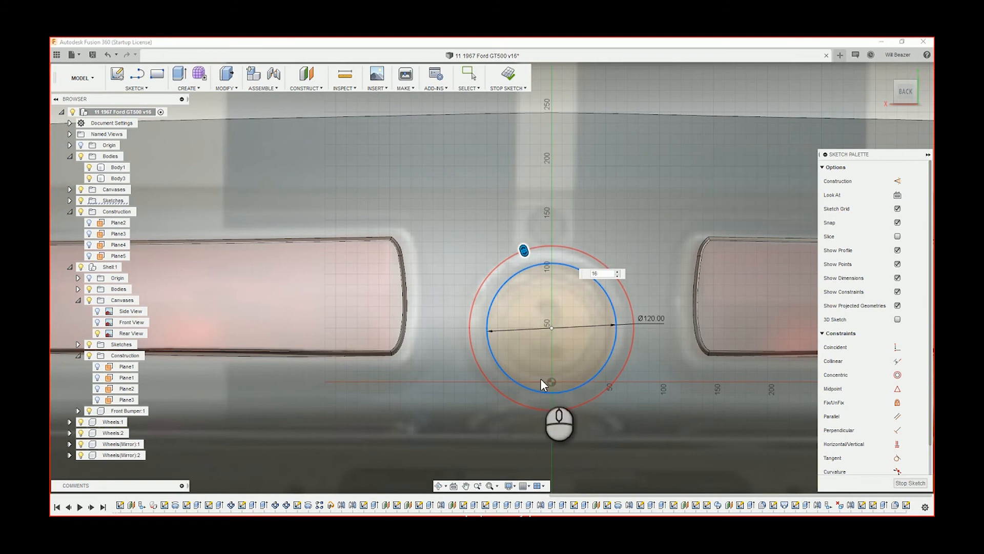
pyautogui.scroll(5, 627, 270)
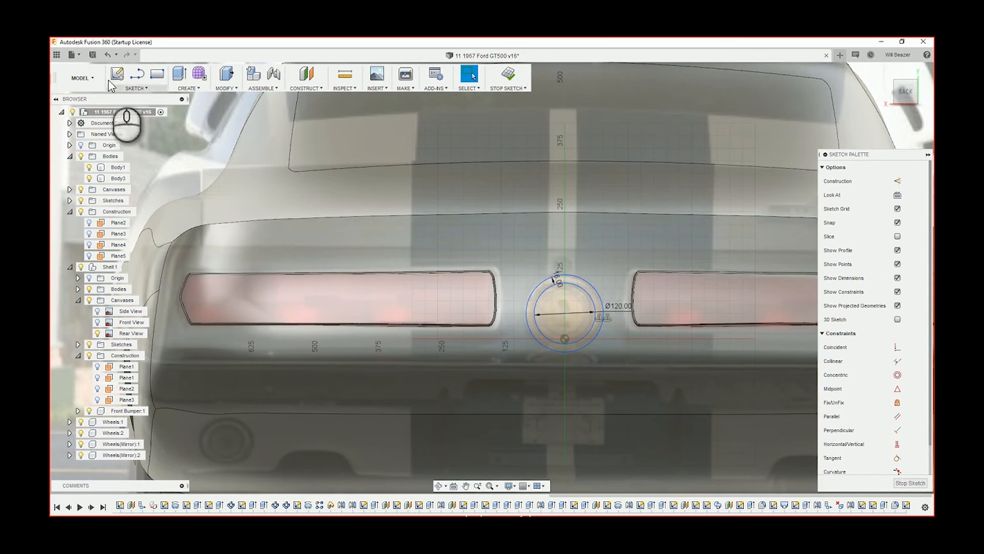
pyautogui.click(179, 75)
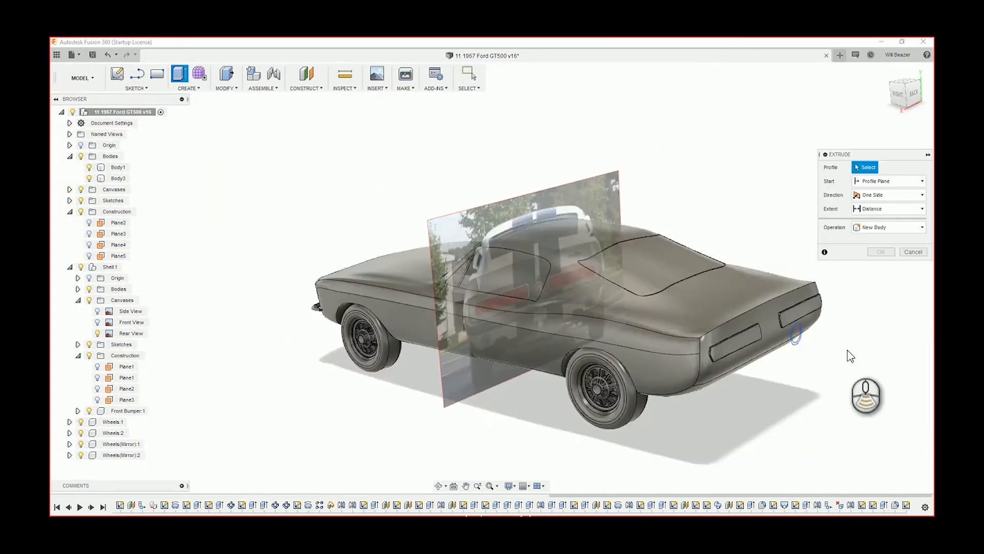
pyautogui.scroll(5, 820, 343)
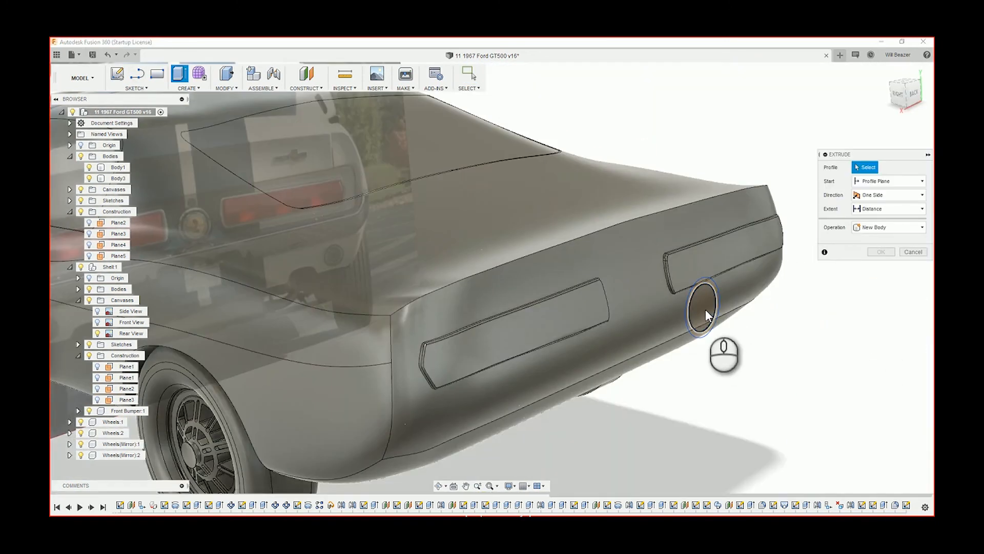
pyautogui.scroll(3, 705, 309)
pyautogui.click(697, 291)
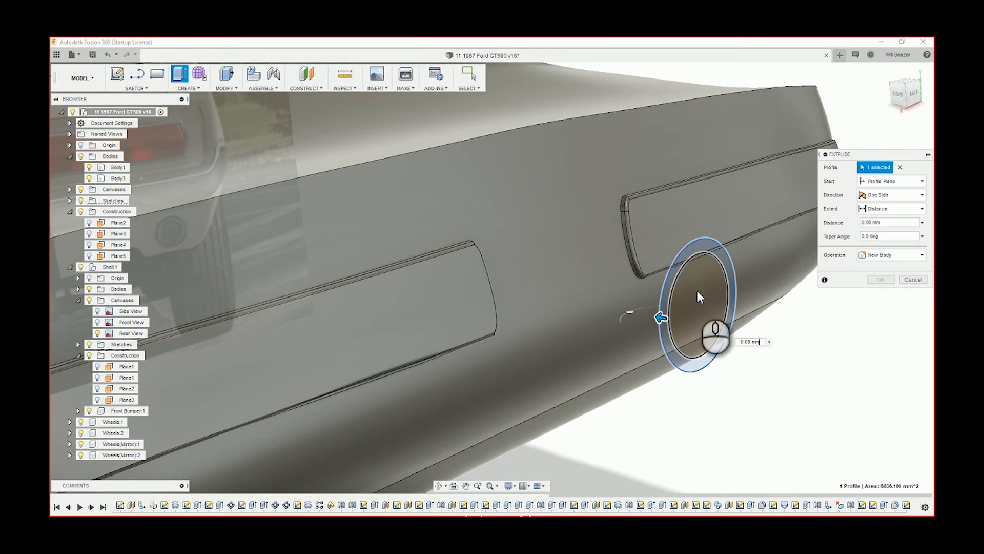
pyautogui.click(731, 267)
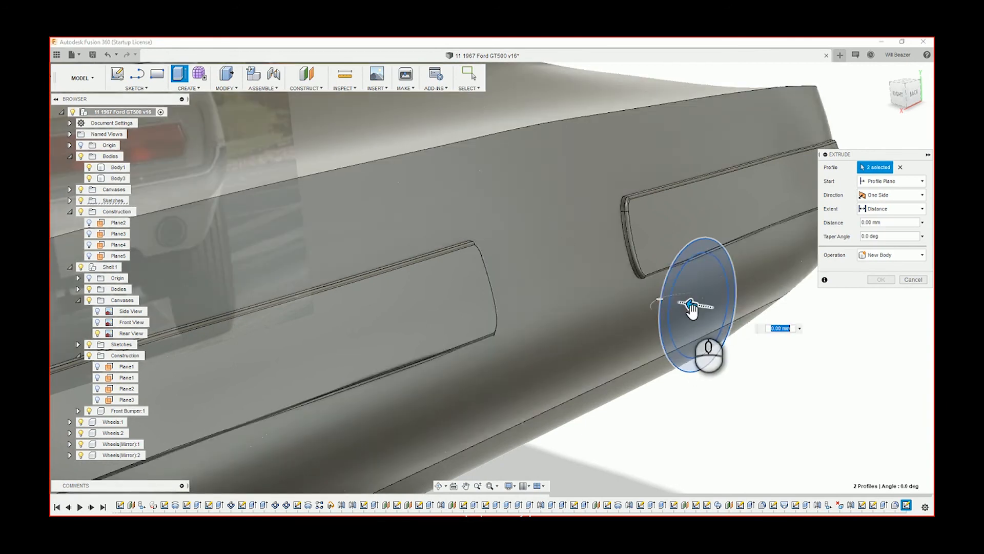
pyautogui.moveTo(691, 308); pyautogui.dragTo(584, 279)
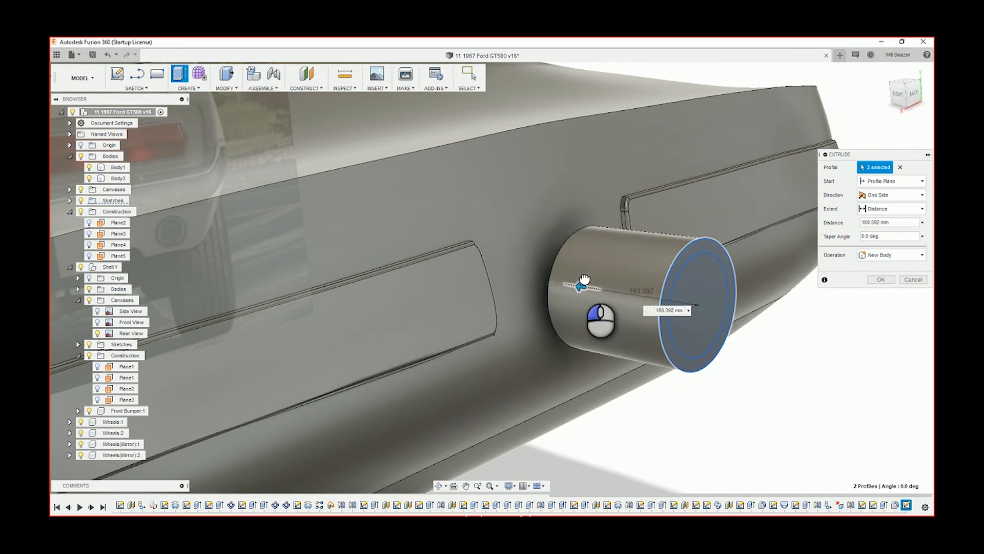
pyautogui.click(911, 256)
pyautogui.click(882, 278)
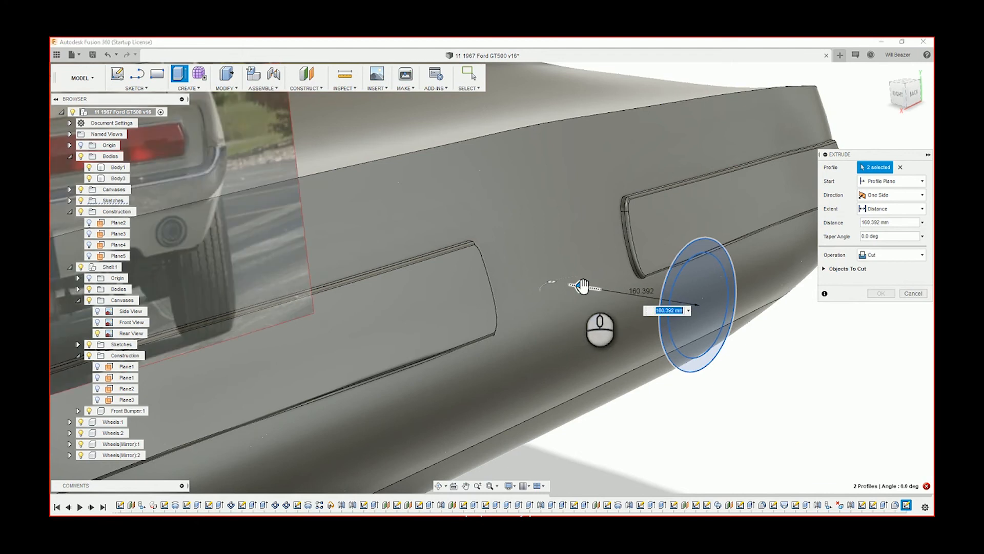
pyautogui.moveTo(583, 285); pyautogui.dragTo(537, 279)
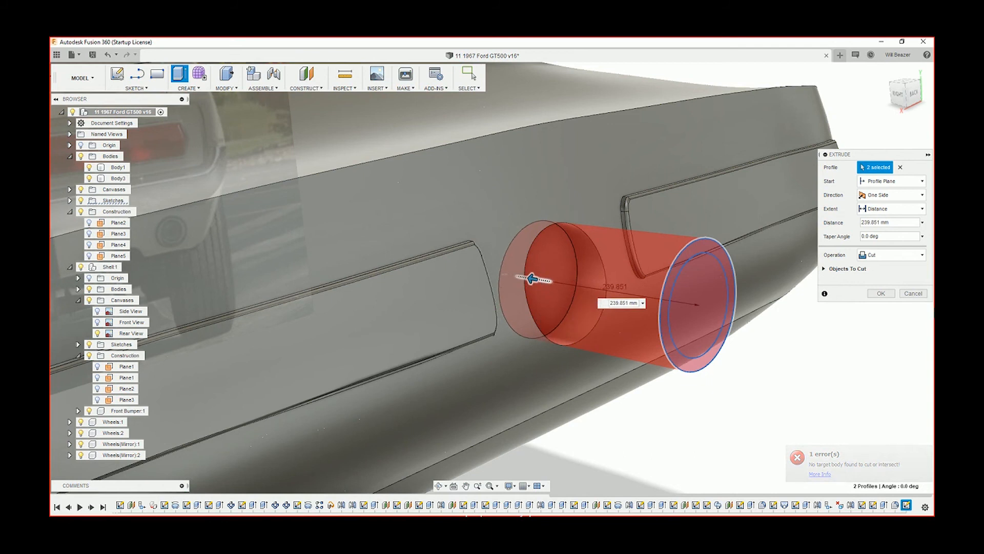
pyautogui.click(891, 185)
pyautogui.click(882, 218)
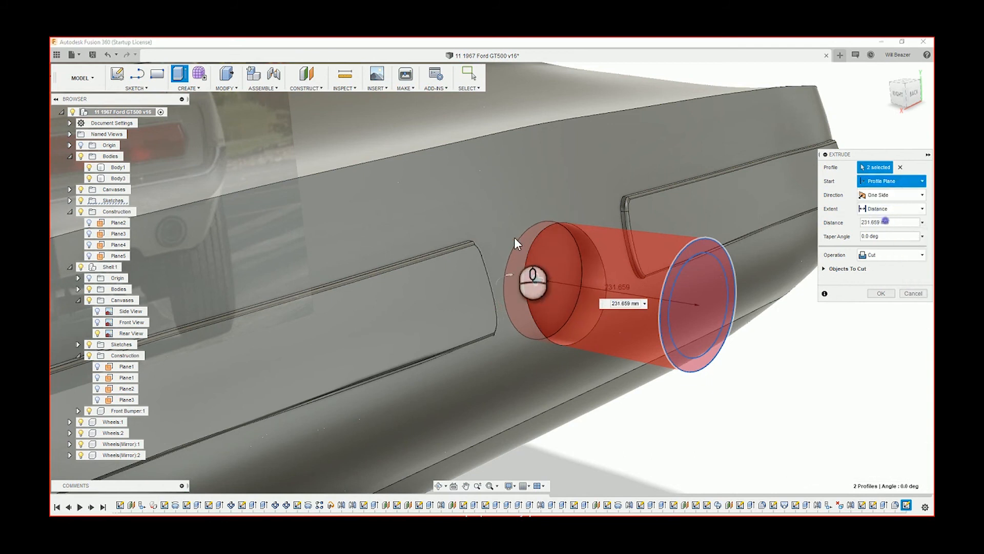
pyautogui.click(502, 227)
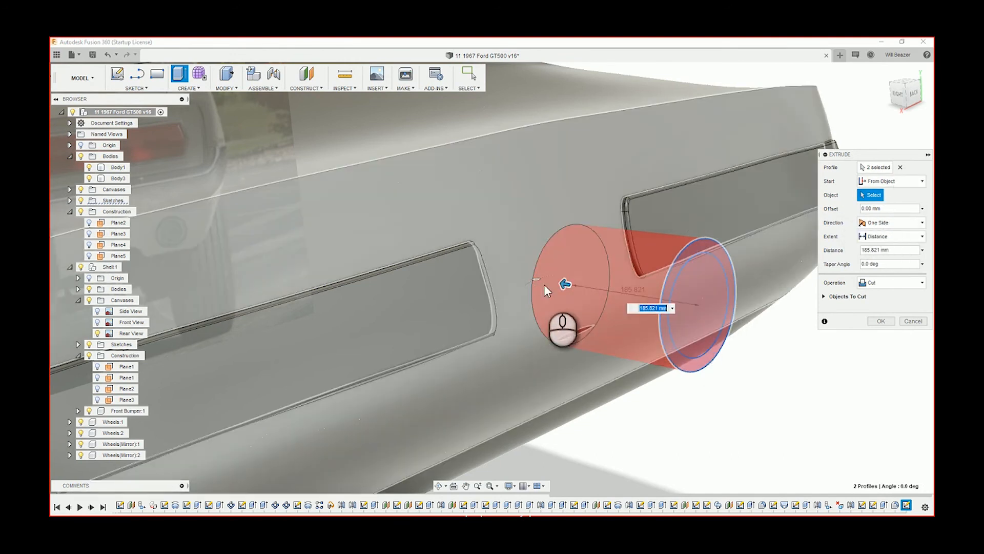
pyautogui.moveTo(565, 283); pyautogui.dragTo(560, 283)
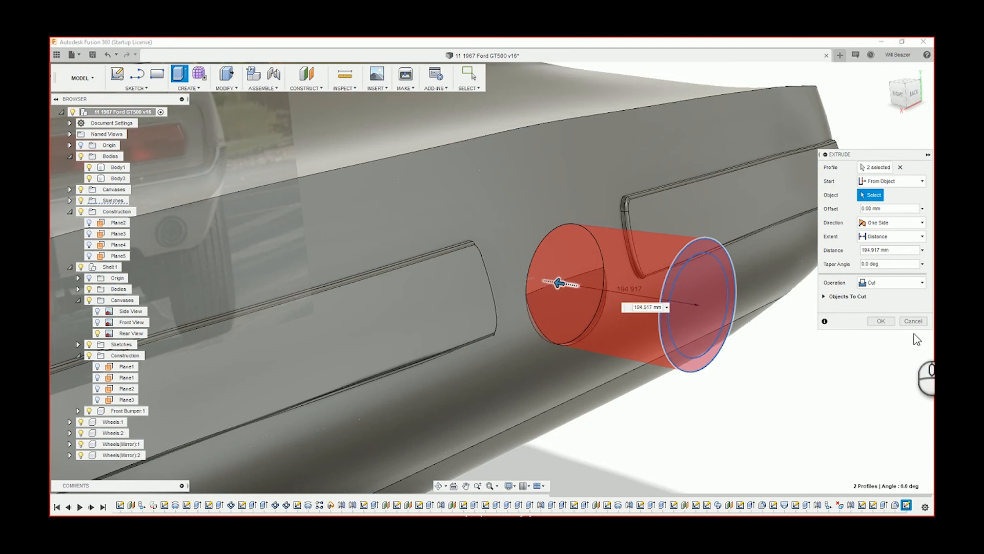
pyautogui.click(914, 320)
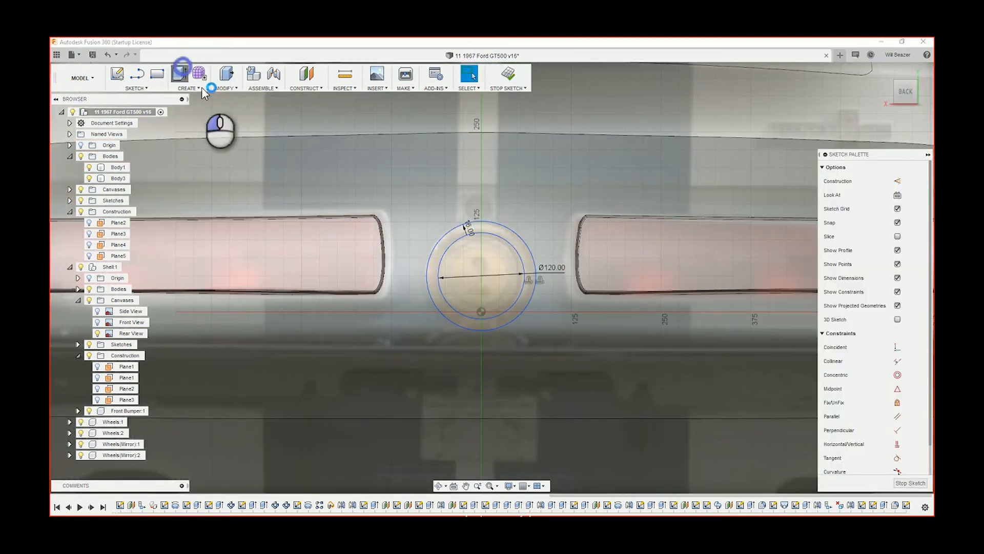
# Extrude both fuel cap circle profiles as a 10 mm cut starting from the rear panel face between the tail lights.
pyautogui.click(179, 74)
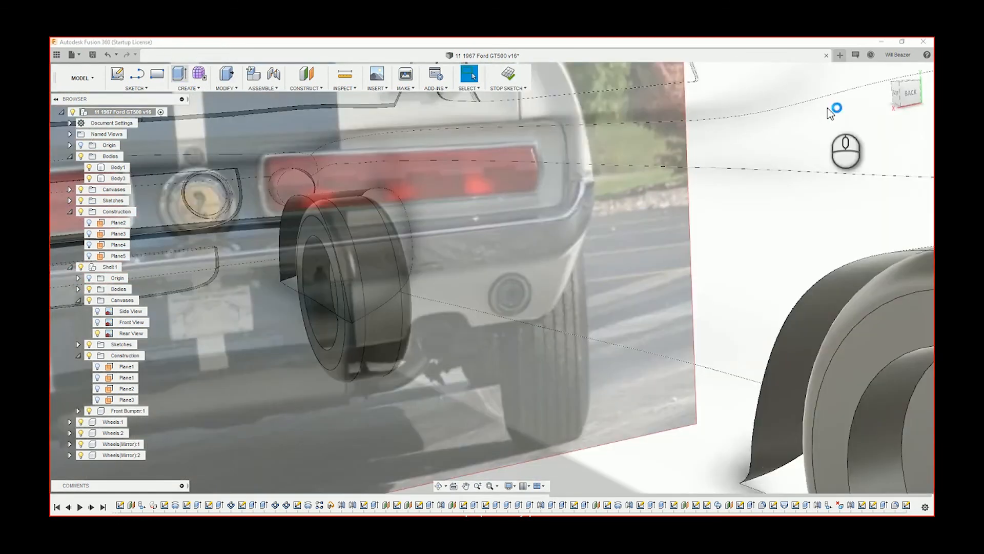
pyautogui.click(891, 181)
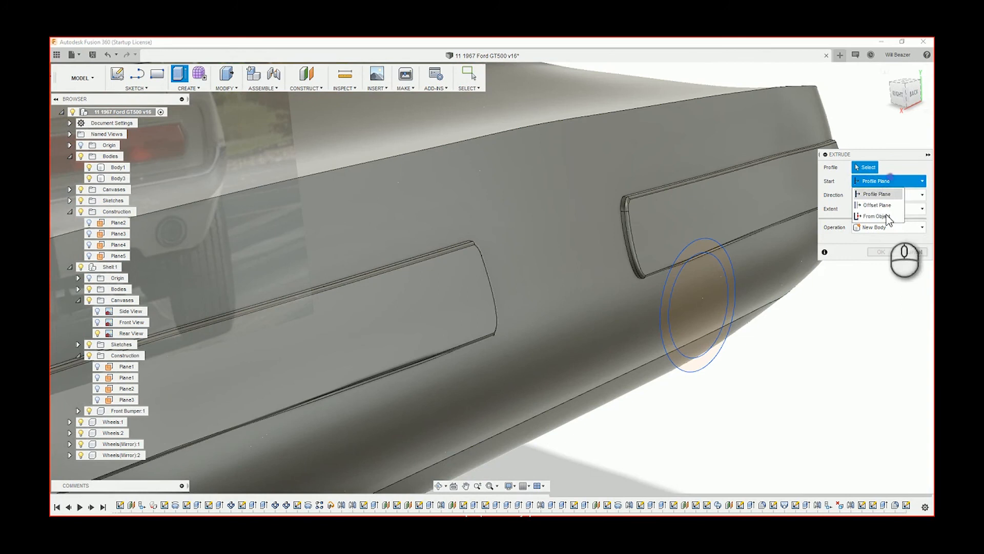
pyautogui.click(882, 215)
pyautogui.click(564, 220)
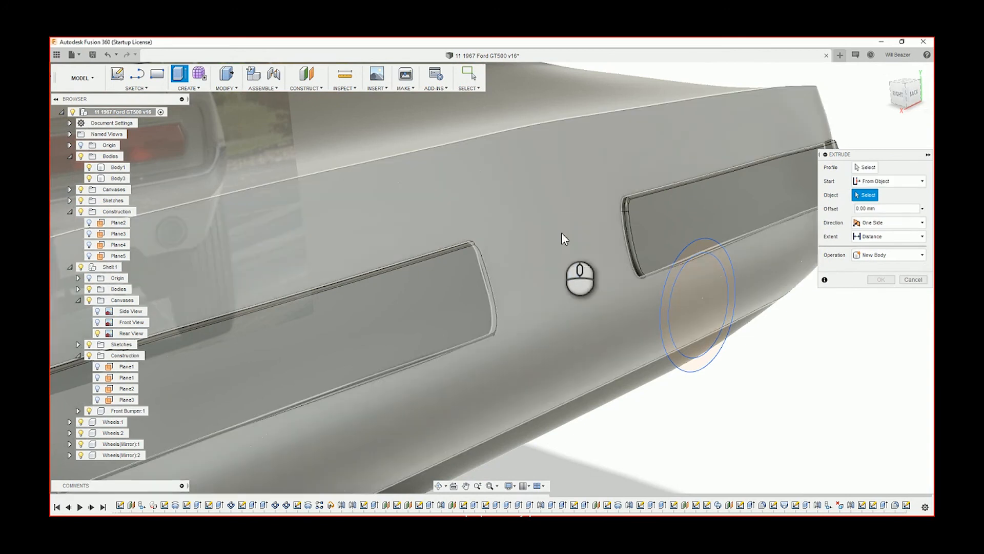
pyautogui.click(865, 169)
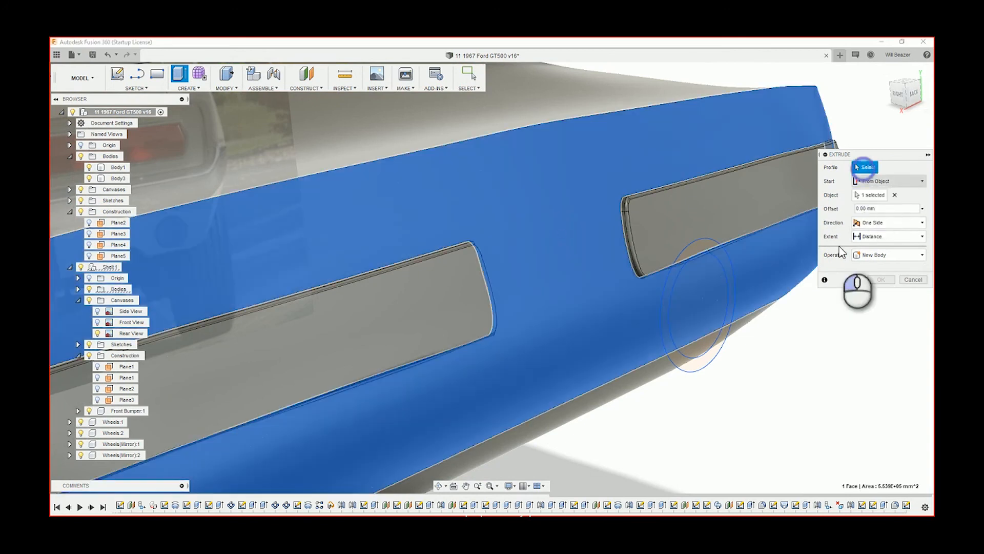
pyautogui.click(702, 343)
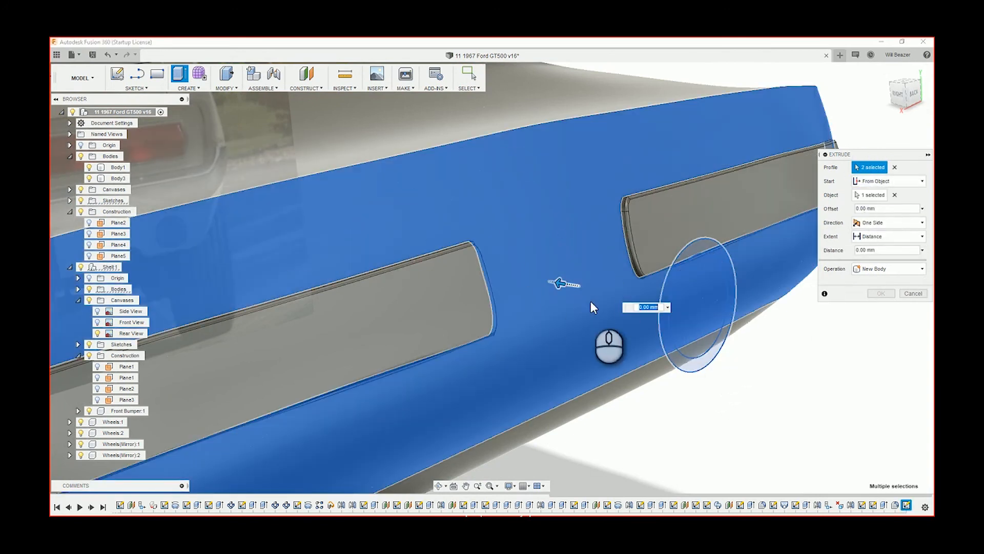
pyautogui.click(591, 300)
pyautogui.moveTo(557, 283); pyautogui.dragTo(558, 283)
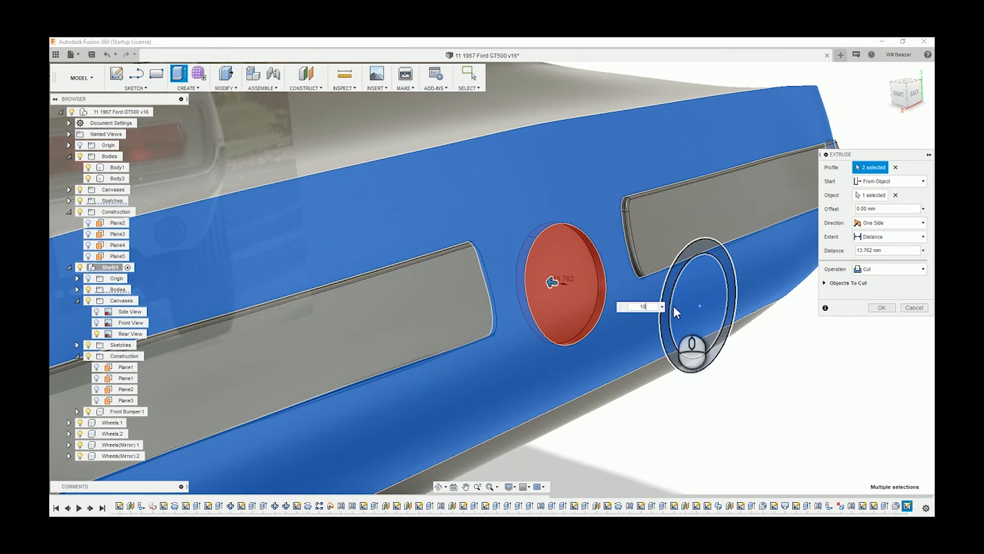
pyautogui.click(883, 308)
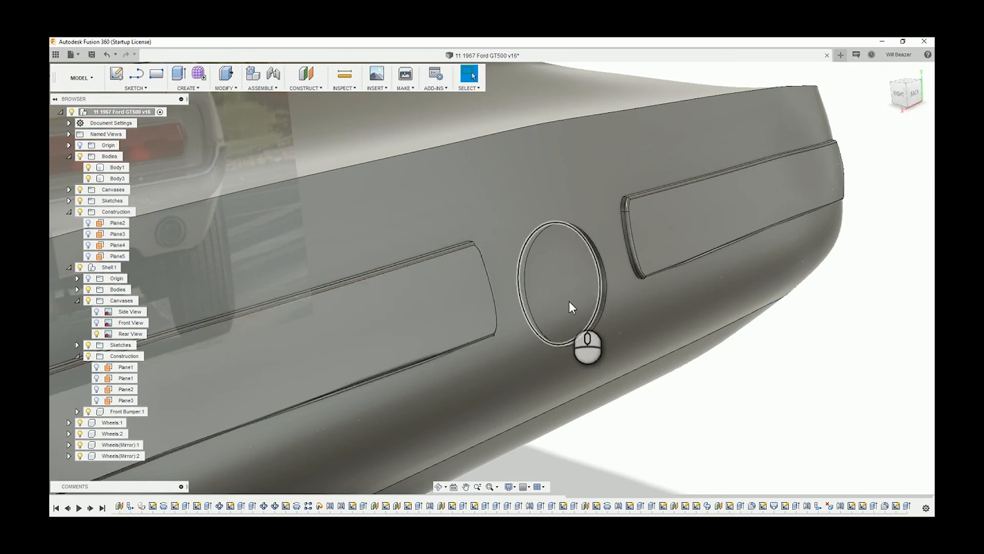
pyautogui.keyDown('shift'); pyautogui.moveTo(872, 356); pyautogui.dragTo(859, 345, button='middle'); pyautogui.keyUp('shift')
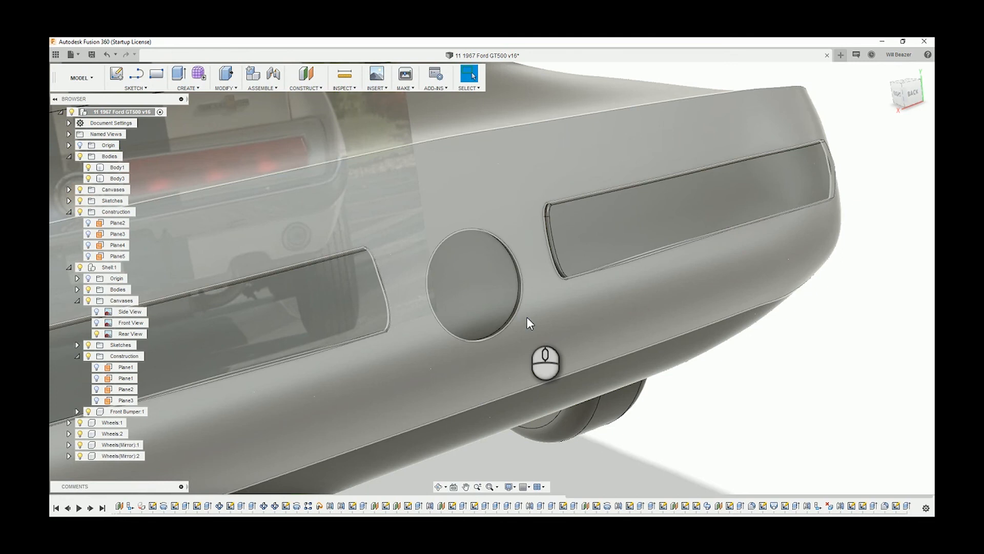
pyautogui.keyDown('shift'); pyautogui.moveTo(506, 282); pyautogui.dragTo(440, 290, button='middle'); pyautogui.keyUp('shift')
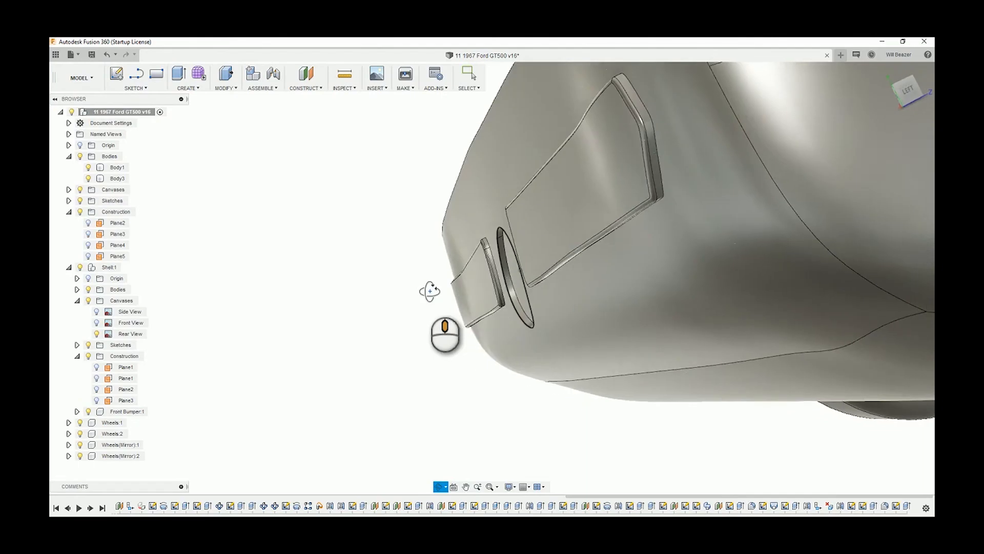
pyautogui.moveTo(428, 288)
pyautogui.keyDown('shift'); pyautogui.mouseDown(button='middle')
pyautogui.moveTo(437, 292)
pyautogui.moveTo(424, 298)
pyautogui.moveTo(433, 291)
pyautogui.mouseUp(button='middle'); pyautogui.keyUp('shift')
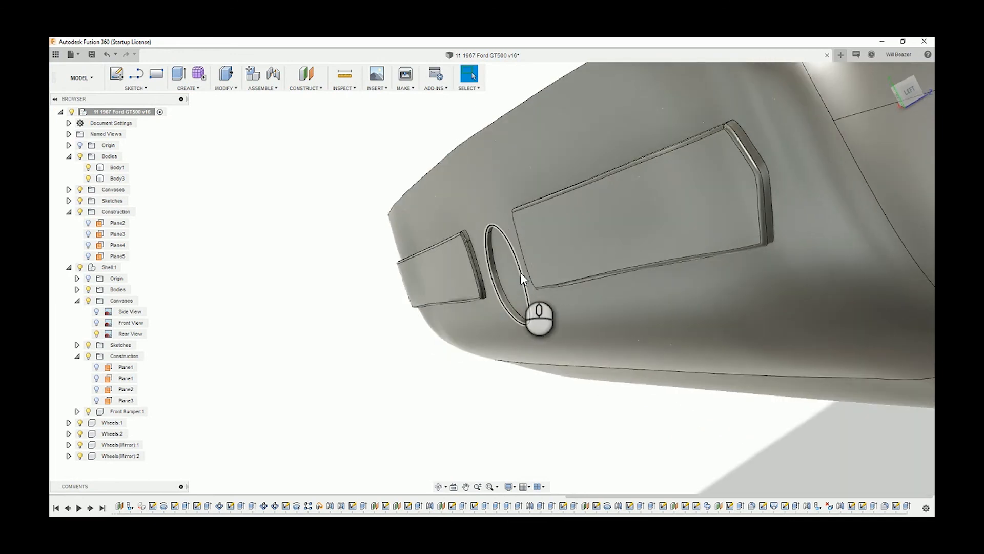
pyautogui.scroll(-5, 451, 213)
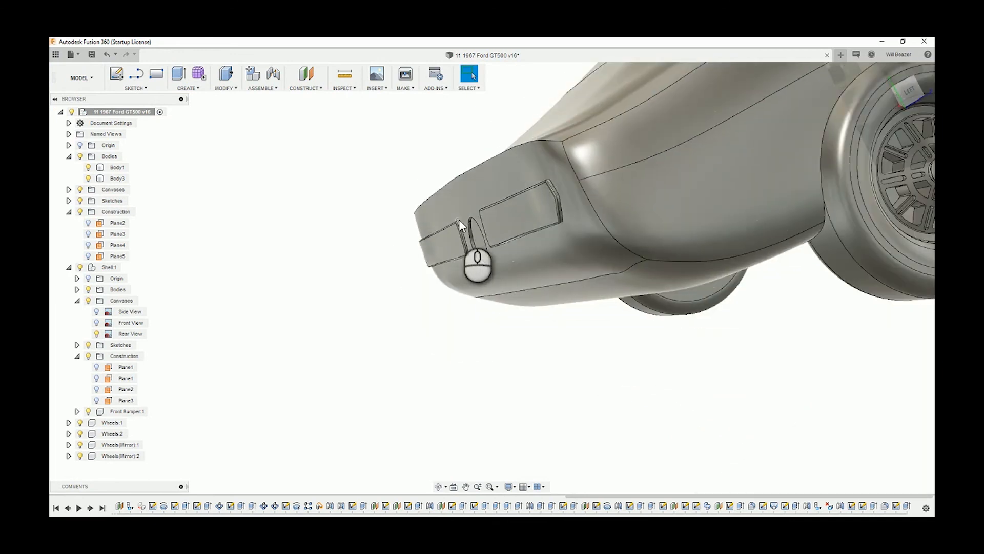
pyautogui.scroll(5, 456, 216)
pyautogui.scroll(-2, 451, 205)
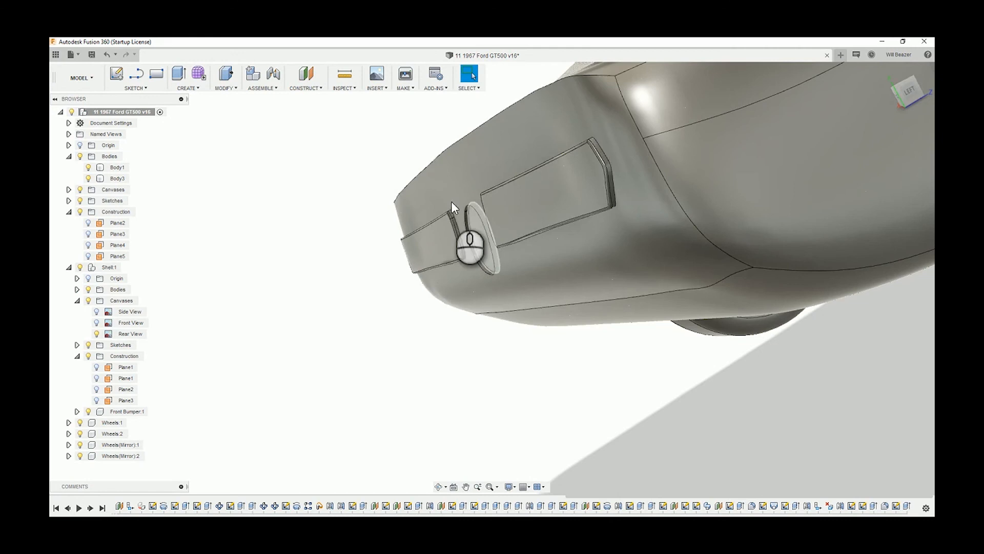
pyautogui.click(315, 90)
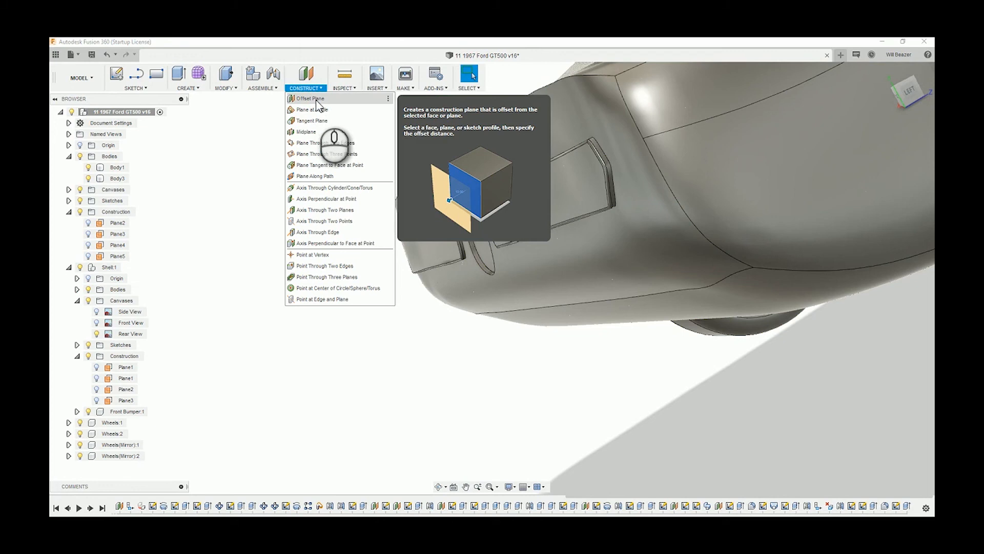
pyautogui.click(318, 109)
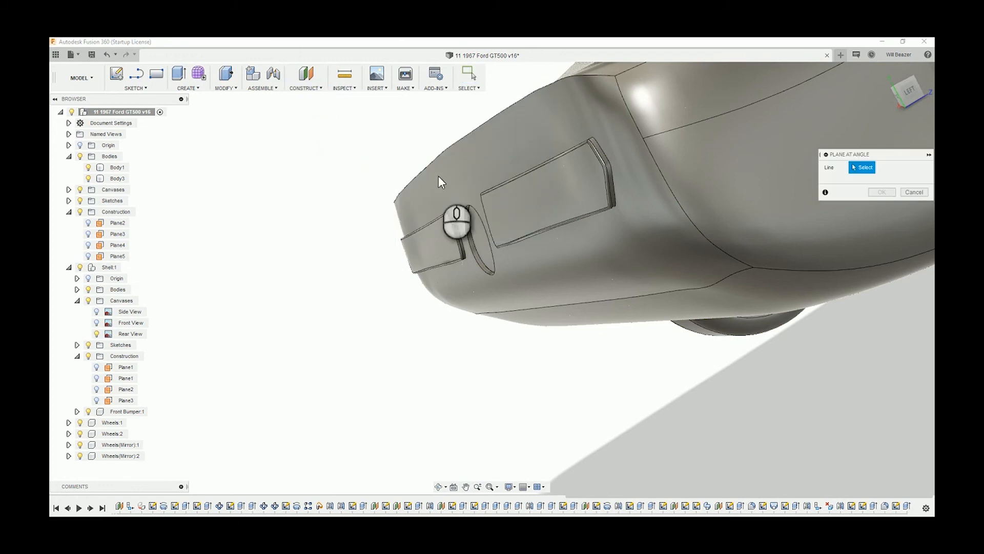
pyautogui.scroll(5, 481, 219)
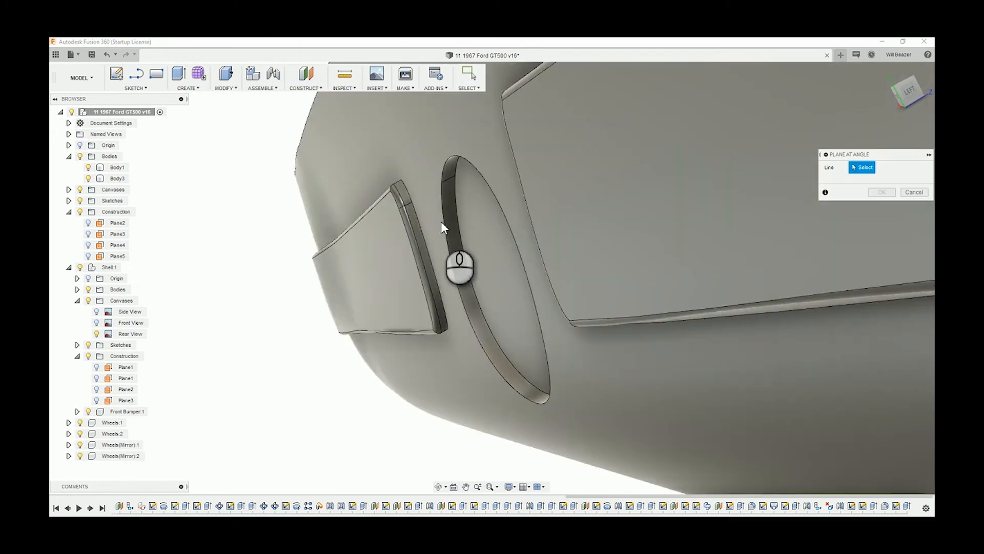
pyautogui.scroll(-8, 415, 232)
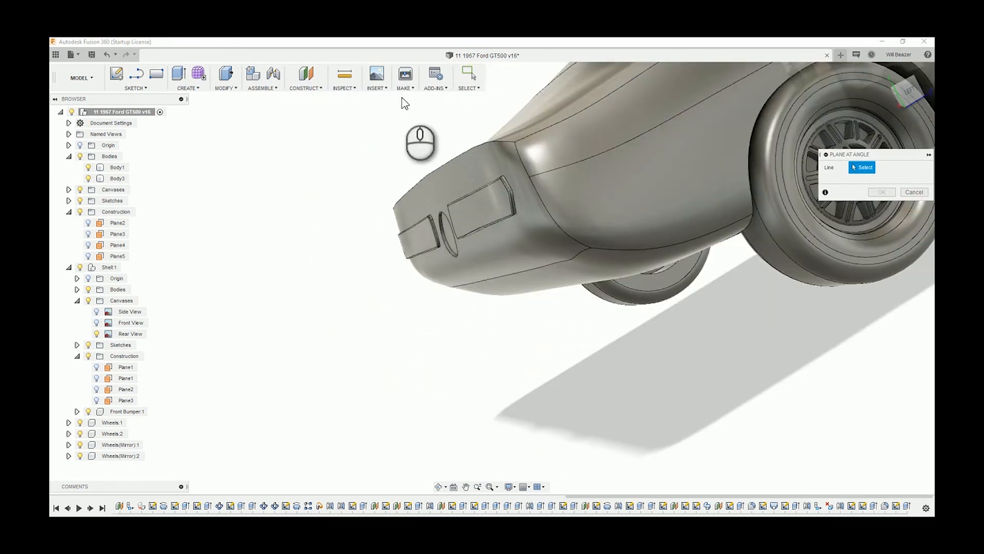
pyautogui.click(912, 194)
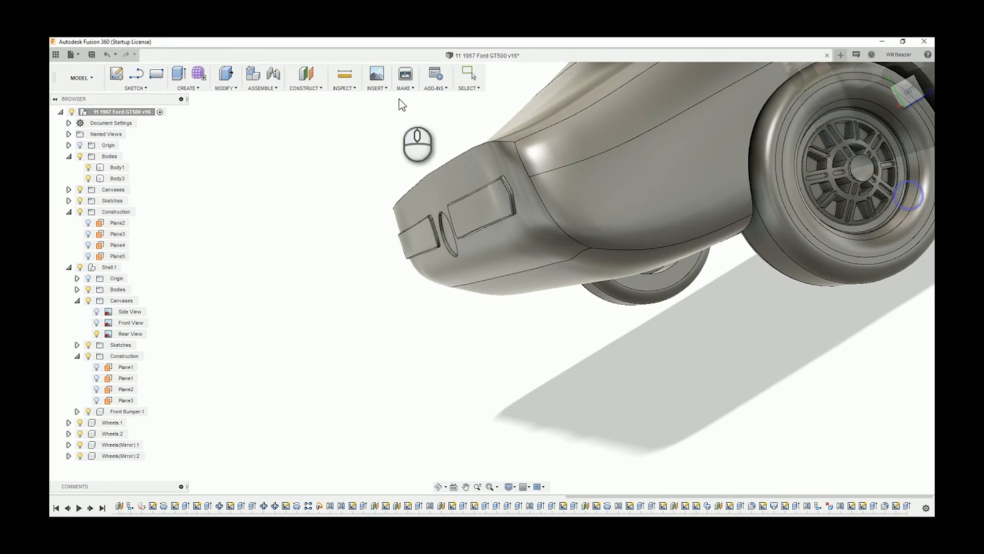
pyautogui.click(306, 88)
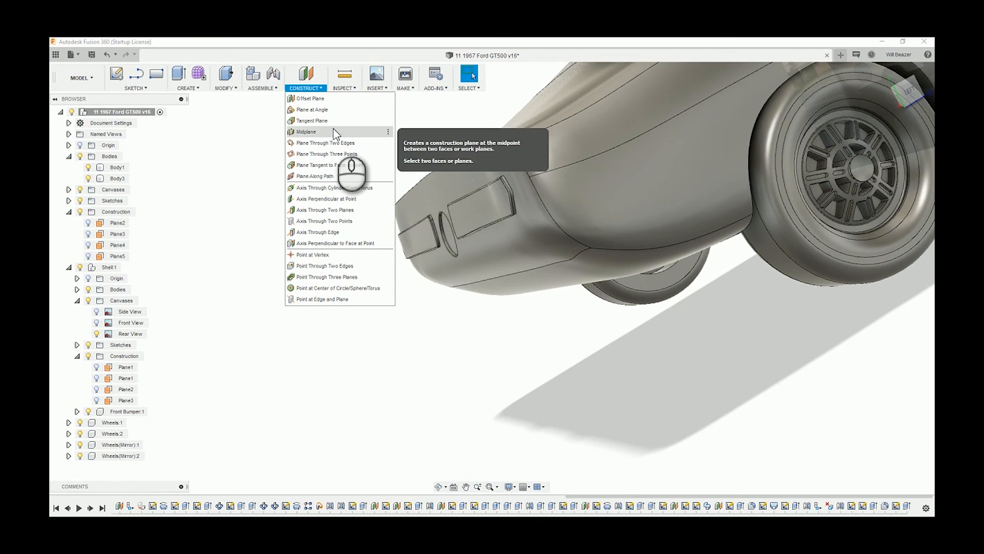
pyautogui.click(255, 140)
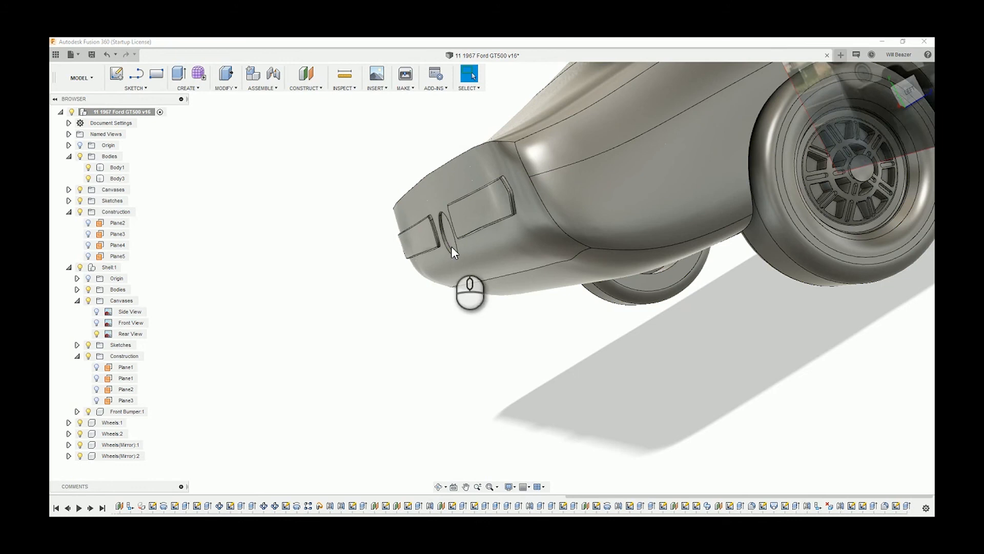
# Start a sketch on the circular floor face of the fuel cap recess between the tail lights.
pyautogui.scroll(5, 448, 304)
pyautogui.keyDown('shift'); pyautogui.moveTo(445, 300); pyautogui.dragTo(482, 306, button='middle'); pyautogui.keyUp('shift')
pyautogui.click(117, 73)
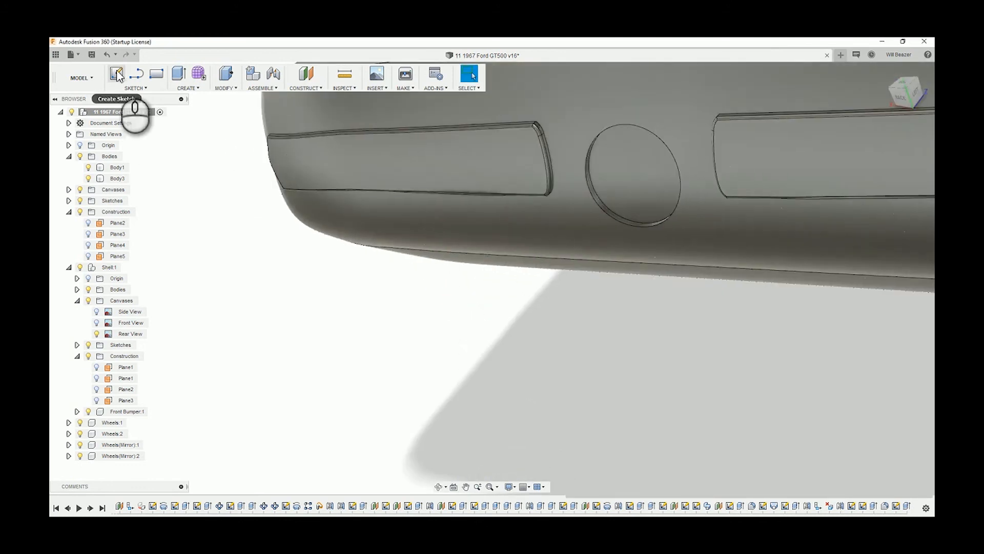
pyautogui.click(637, 171)
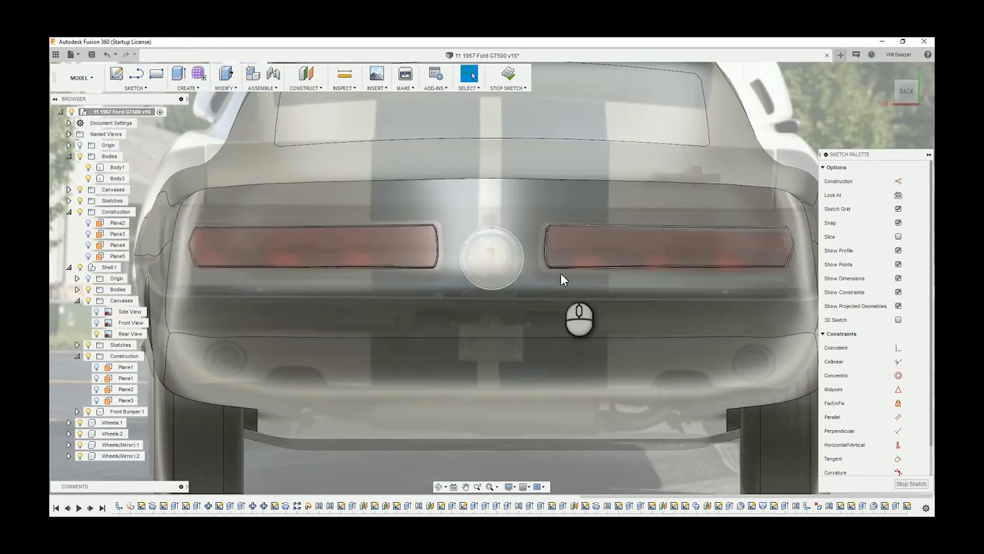
pyautogui.keyDown('shift'); pyautogui.moveTo(562, 277); pyautogui.dragTo(501, 262, button='middle'); pyautogui.keyUp('shift')
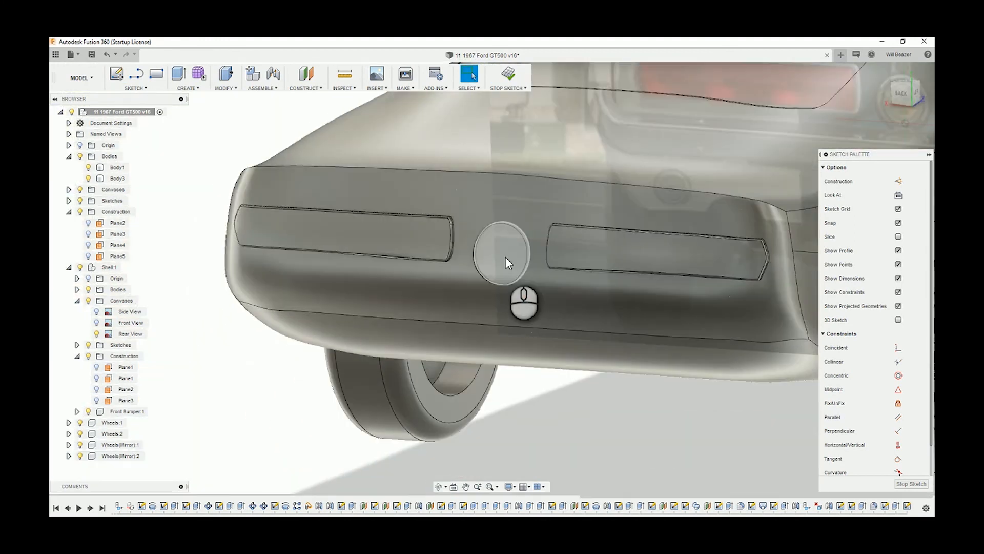
pyautogui.click(506, 257)
pyautogui.click(561, 450)
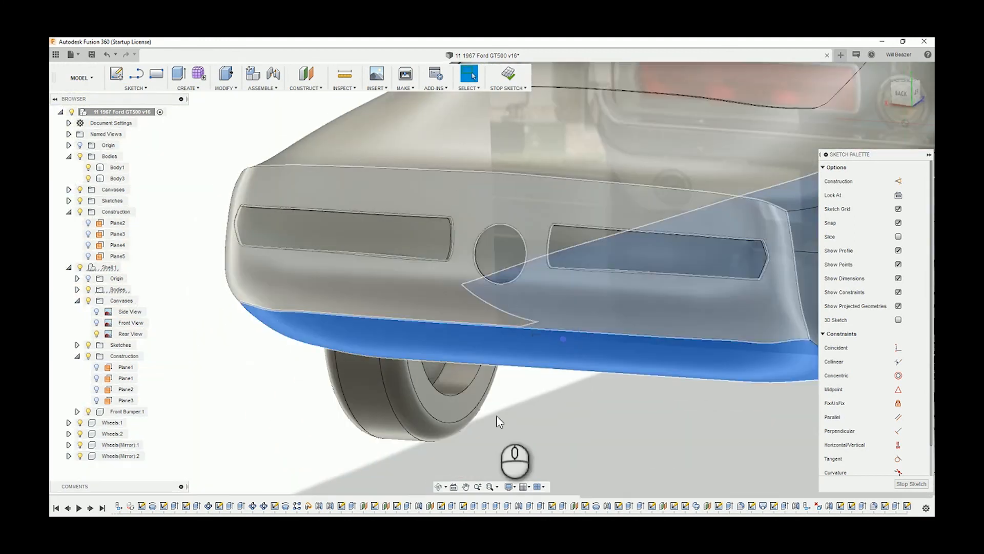
pyautogui.keyDown('shift'); pyautogui.moveTo(494, 259); pyautogui.dragTo(508, 255, button='middle'); pyautogui.keyUp('shift')
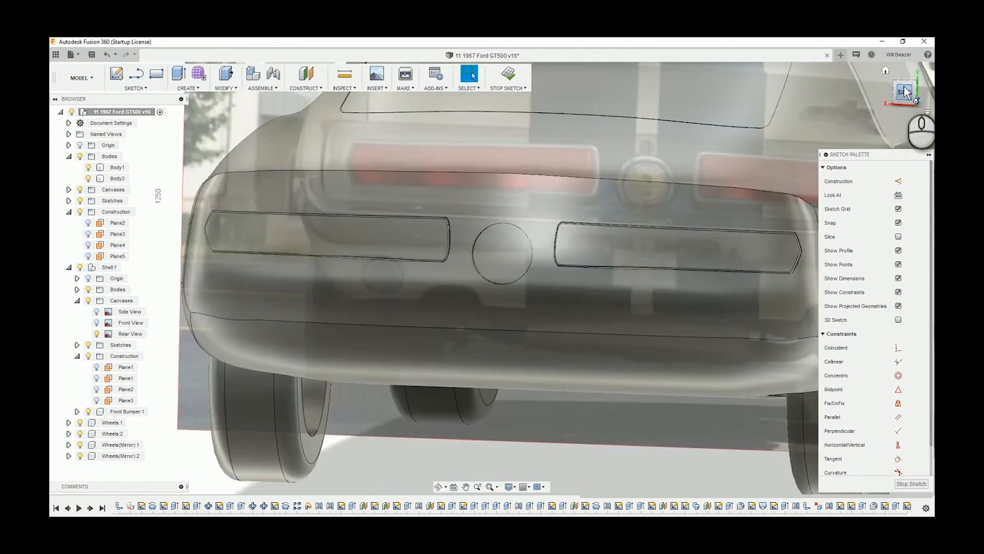
# Try to sketch a fuel cap circle inside the recess, projecting the recess outline and centring the circle on it.
pyautogui.click(904, 91)
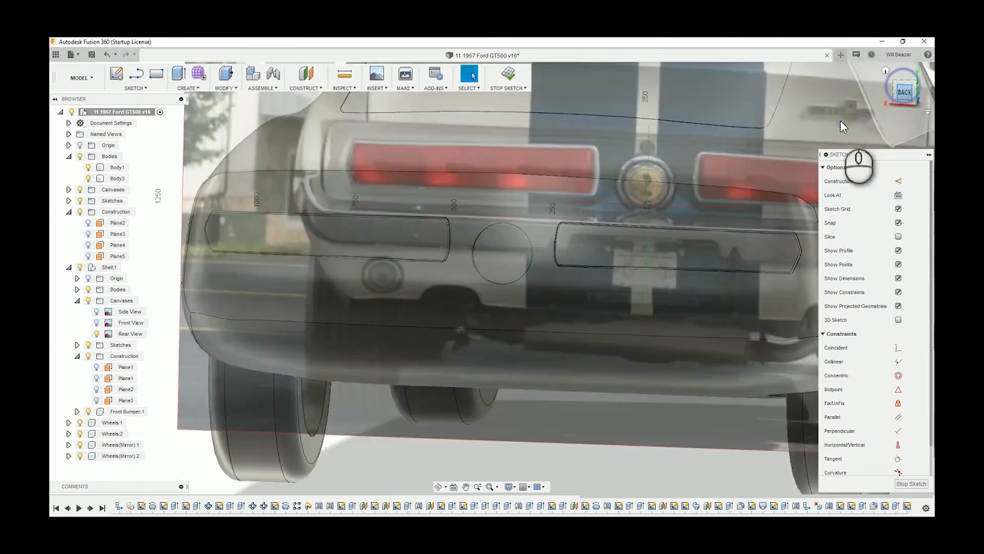
pyautogui.scroll(5, 667, 164)
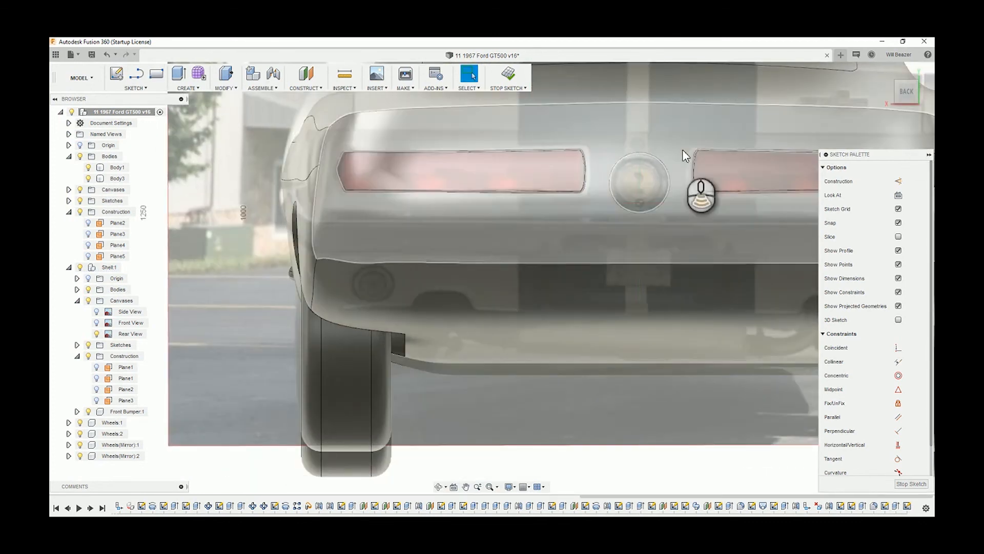
pyautogui.press('c')
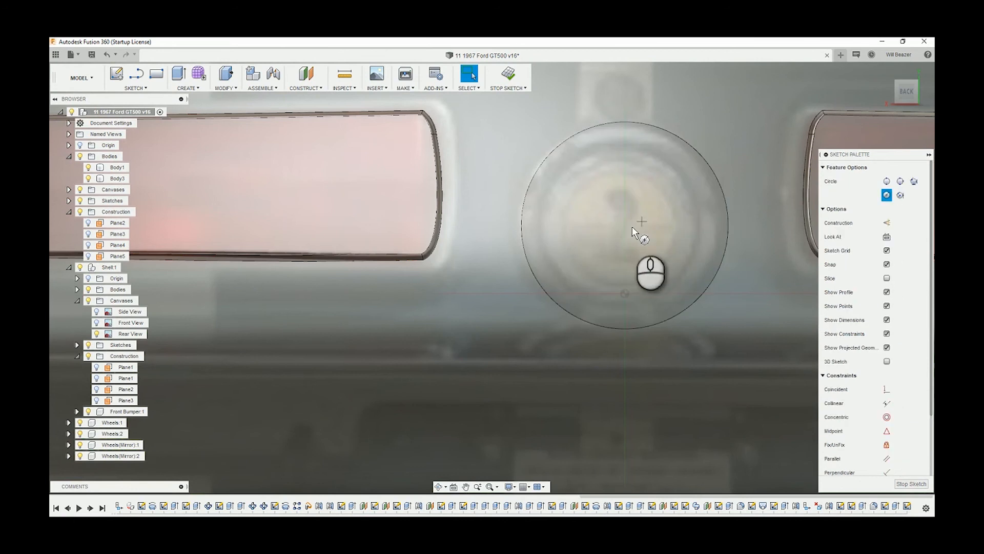
pyautogui.press('Escape')
pyautogui.click(605, 123)
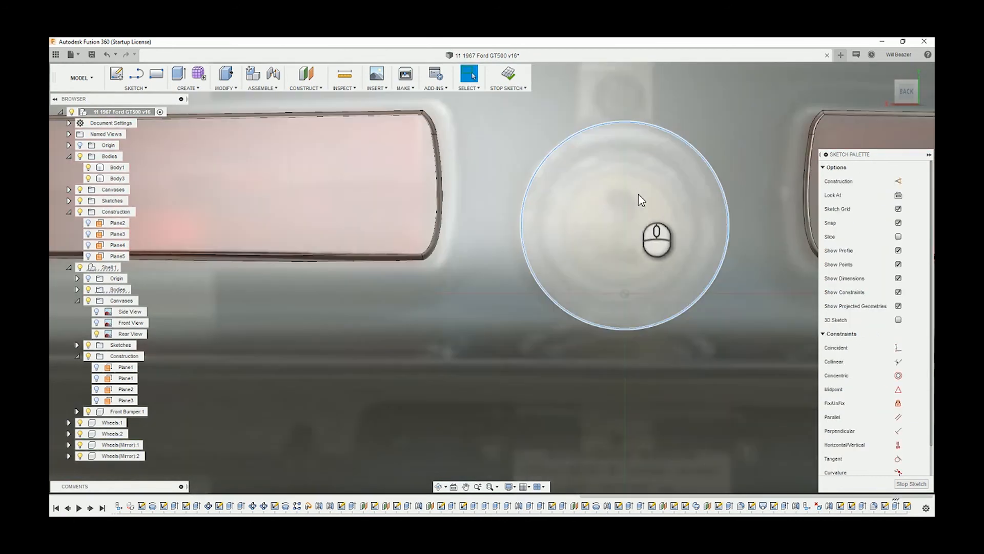
pyautogui.press('p')
pyautogui.click(759, 222)
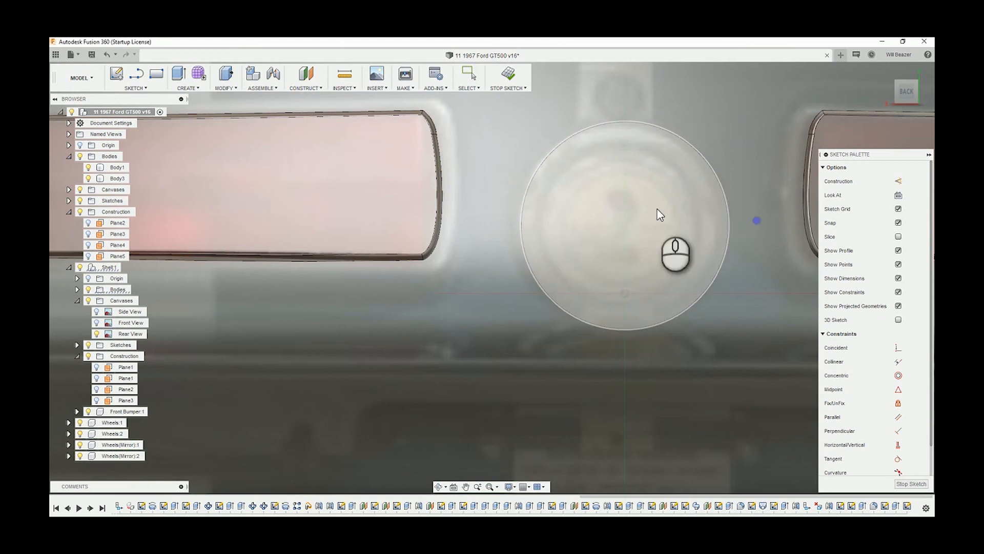
pyautogui.press('c')
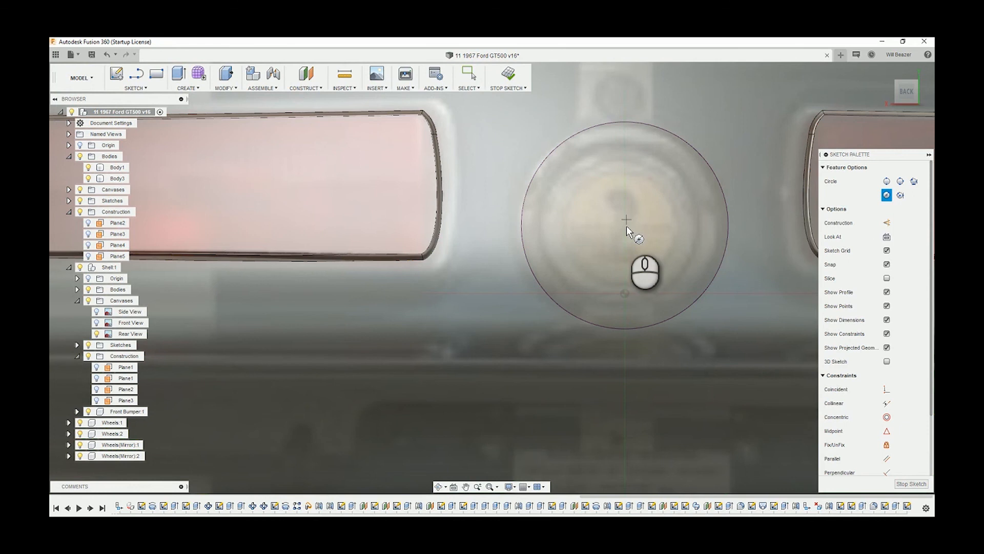
pyautogui.click(625, 227)
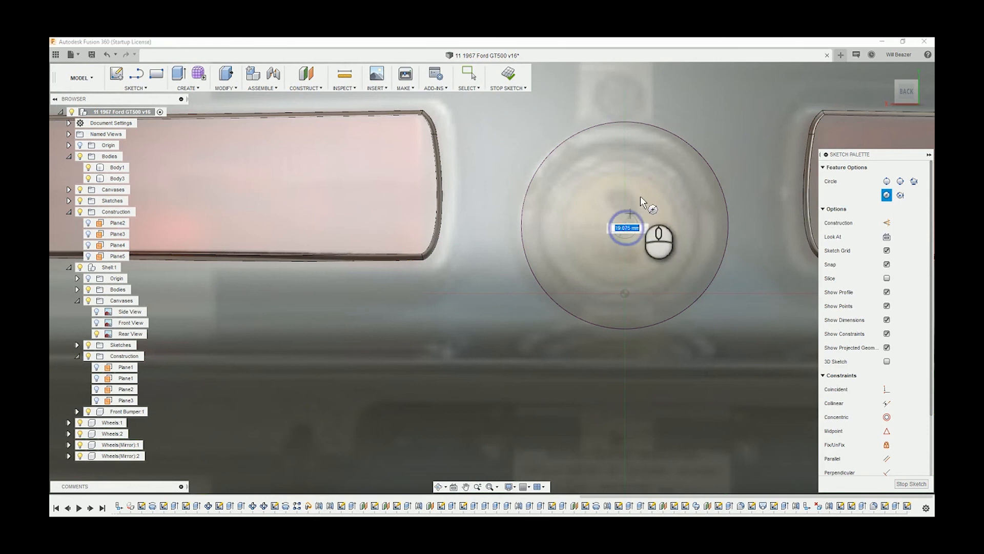
pyautogui.click(664, 160)
# Finish the recess floor sketch and delete it from the design history.
pyautogui.moveTo(700, 221)
pyautogui.keyDown('shift'); pyautogui.mouseDown(button='middle')
pyautogui.moveTo(700, 234)
pyautogui.moveTo(492, 128)
pyautogui.moveTo(503, 82)
pyautogui.mouseUp(button='middle'); pyautogui.keyUp('shift')
pyautogui.scroll(-10, 702, 226)
pyautogui.click(502, 82)
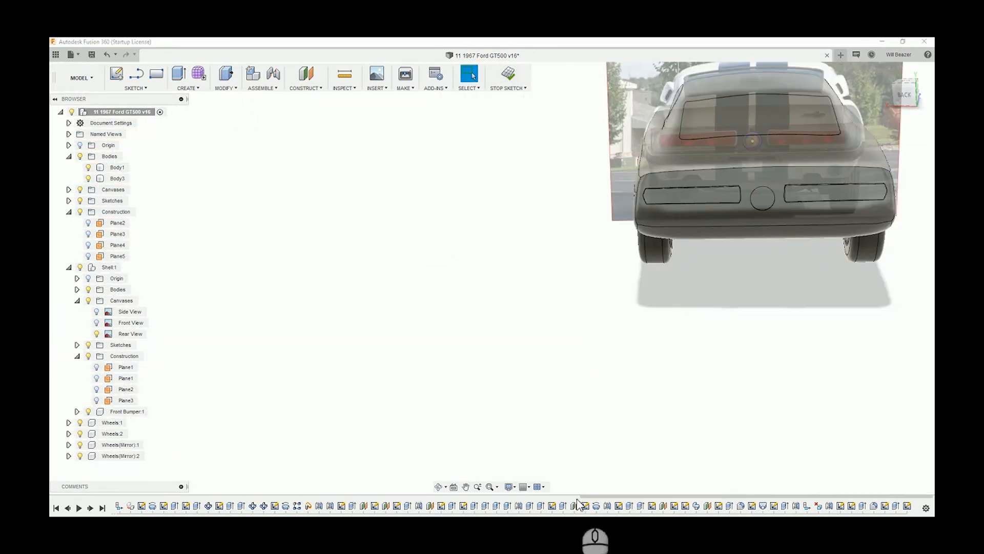
pyautogui.rightClick(907, 509)
pyautogui.click(881, 442)
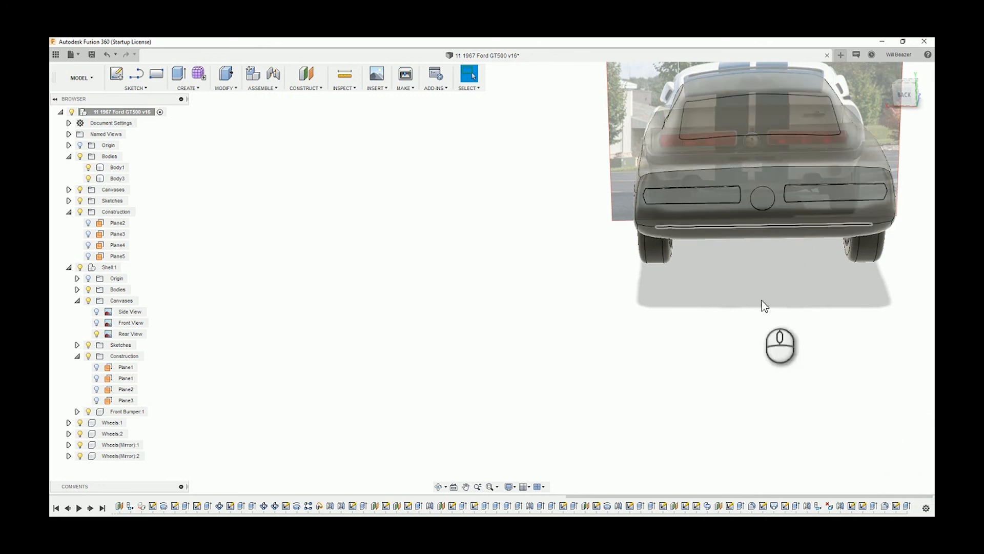
# Make Sketch25, which holds the two concentric fuel cap circles, visible again.
pyautogui.scroll(3, 774, 179)
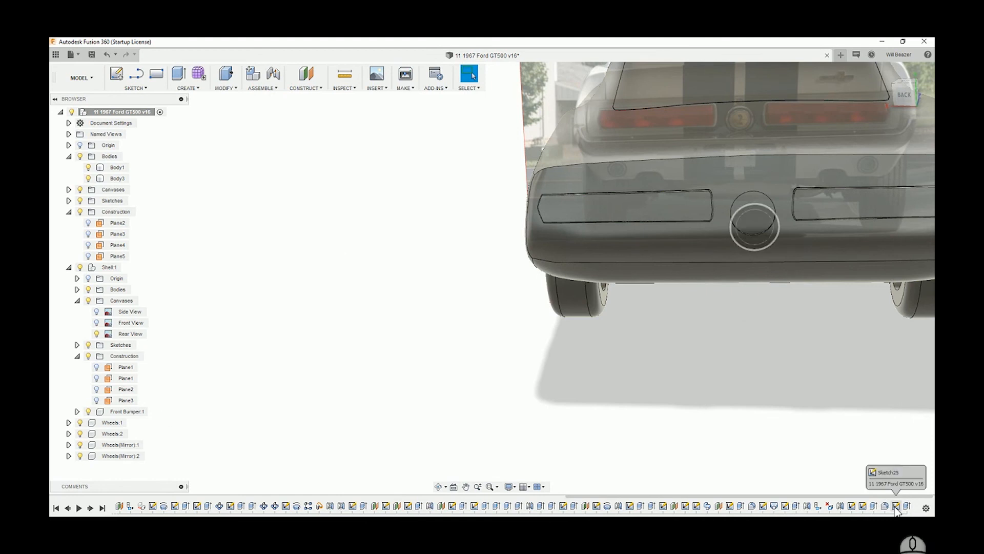
pyautogui.click(69, 200)
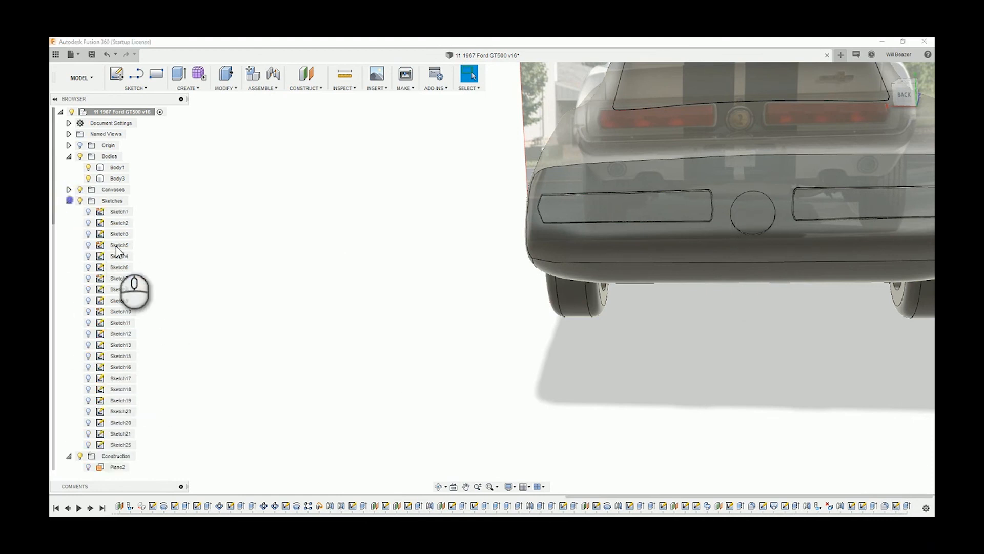
pyautogui.click(88, 445)
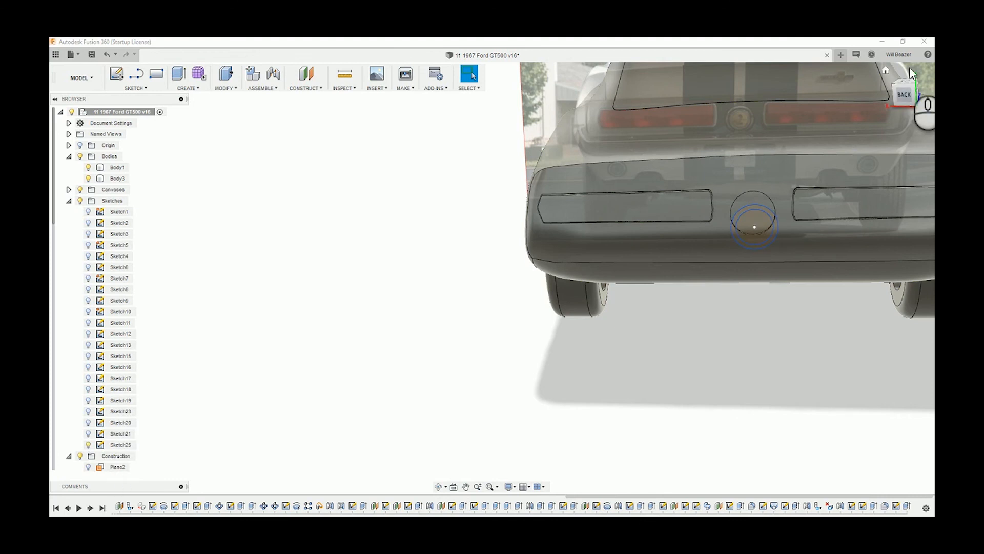
pyautogui.scroll(5, 904, 117)
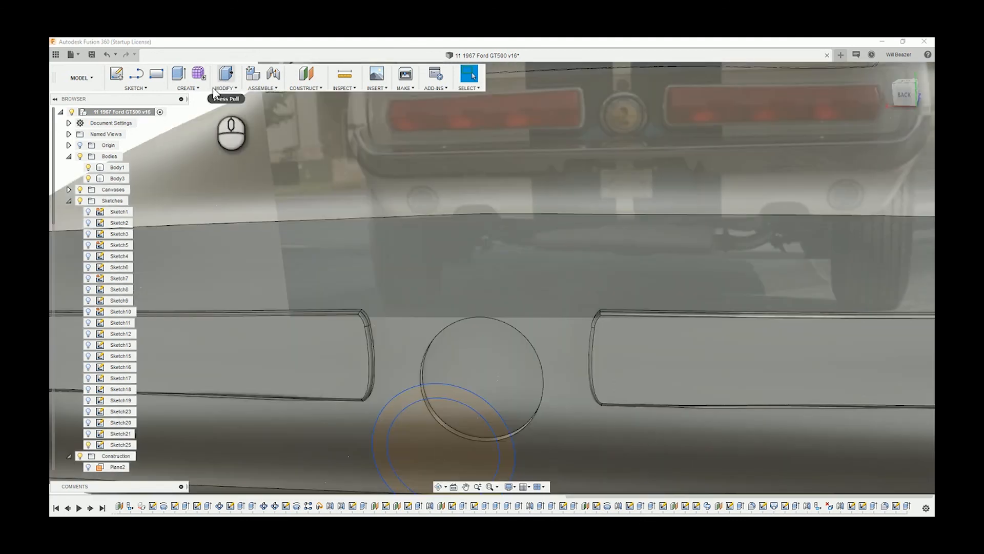
pyautogui.scroll(-3, 213, 88)
# Extrude the ring between the two fuel cap circles by -12 mm from the recess floor face, joining it to the body.
pyautogui.click(180, 75)
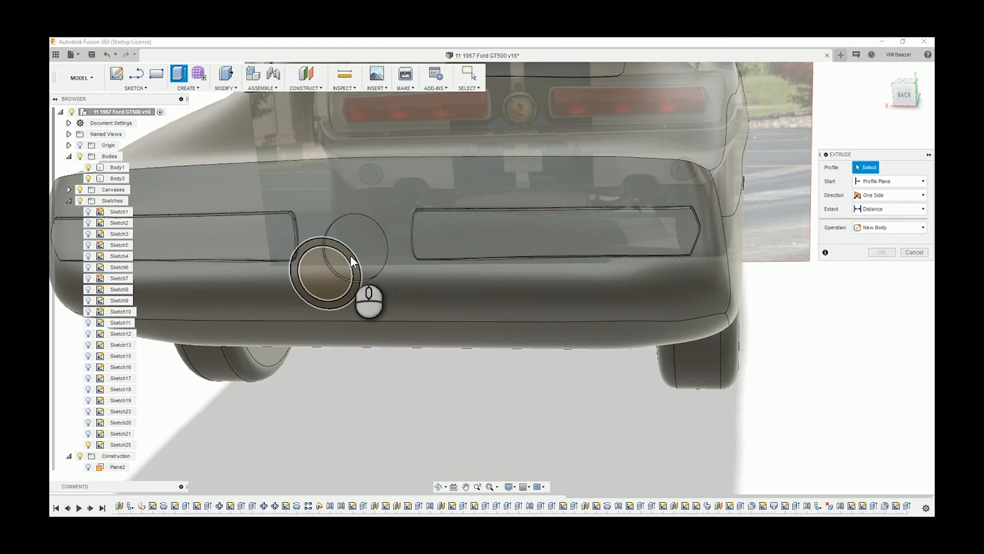
pyautogui.click(892, 182)
pyautogui.click(877, 216)
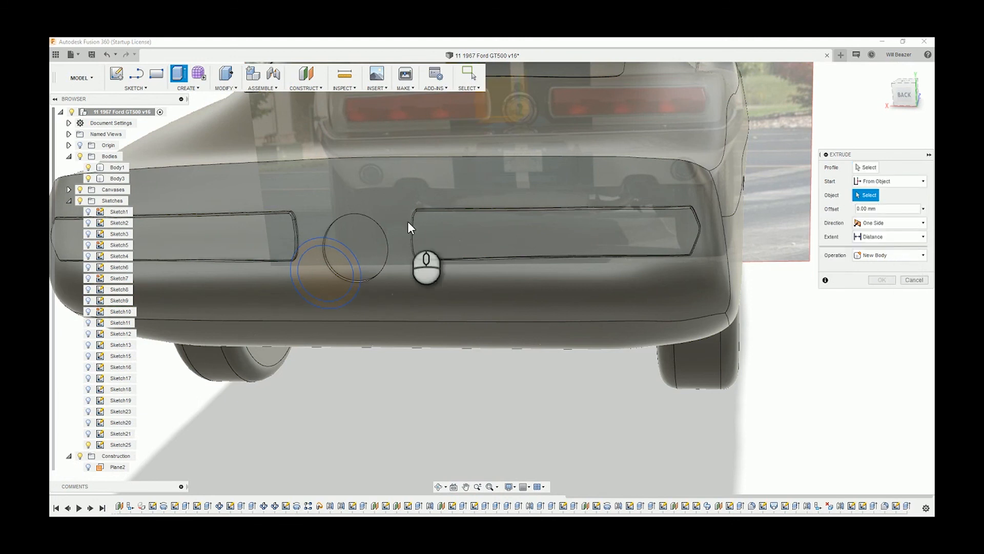
pyautogui.click(365, 236)
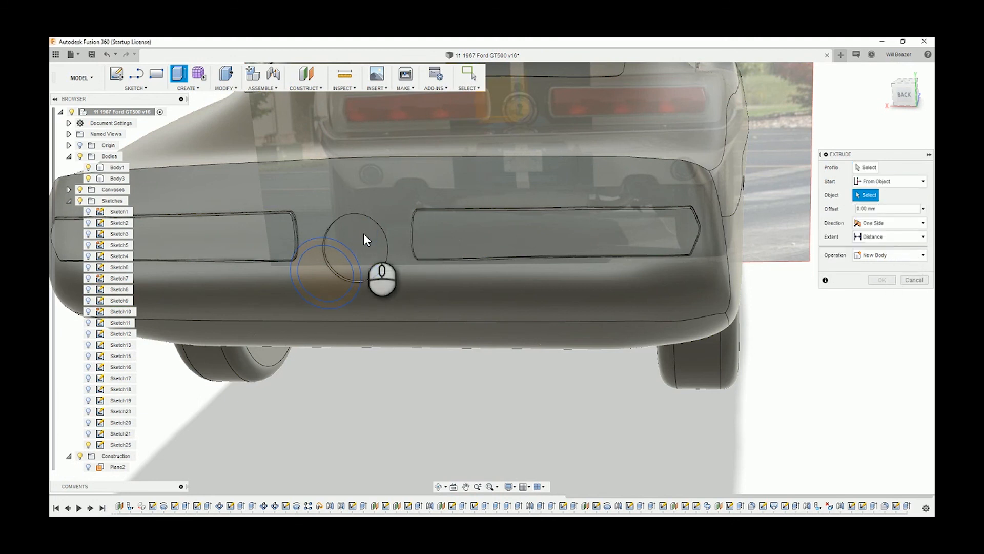
pyautogui.click(362, 240)
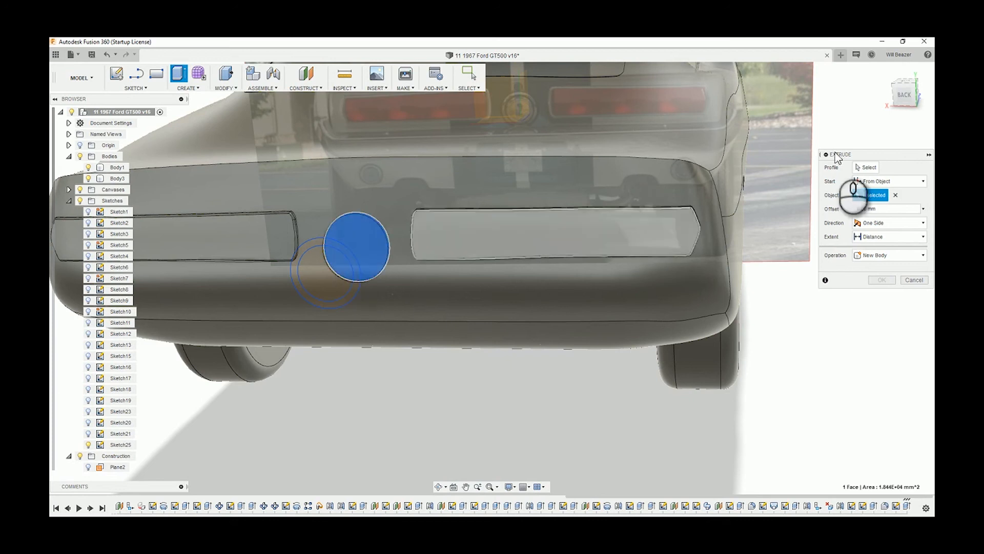
pyautogui.click(861, 167)
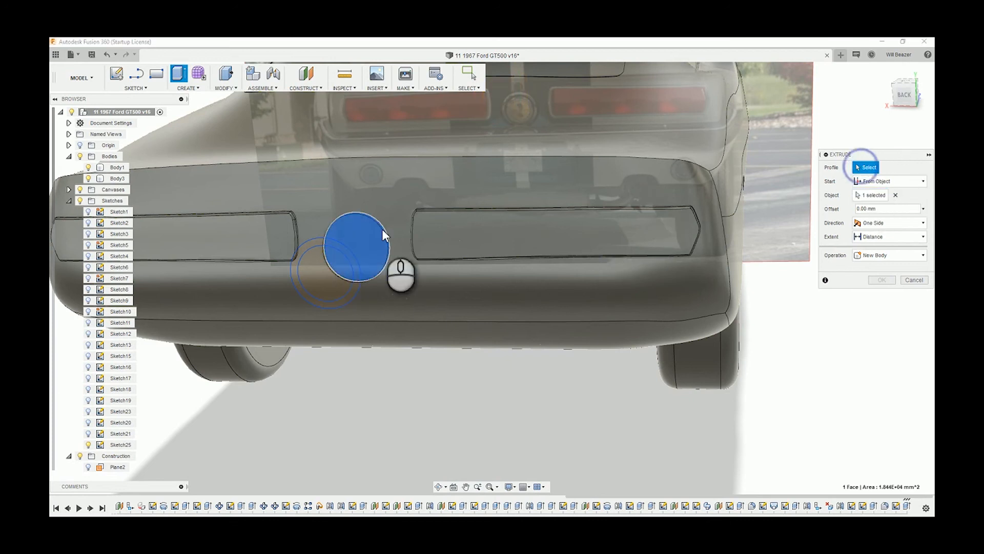
pyautogui.click(313, 242)
pyautogui.scroll(4, 354, 226)
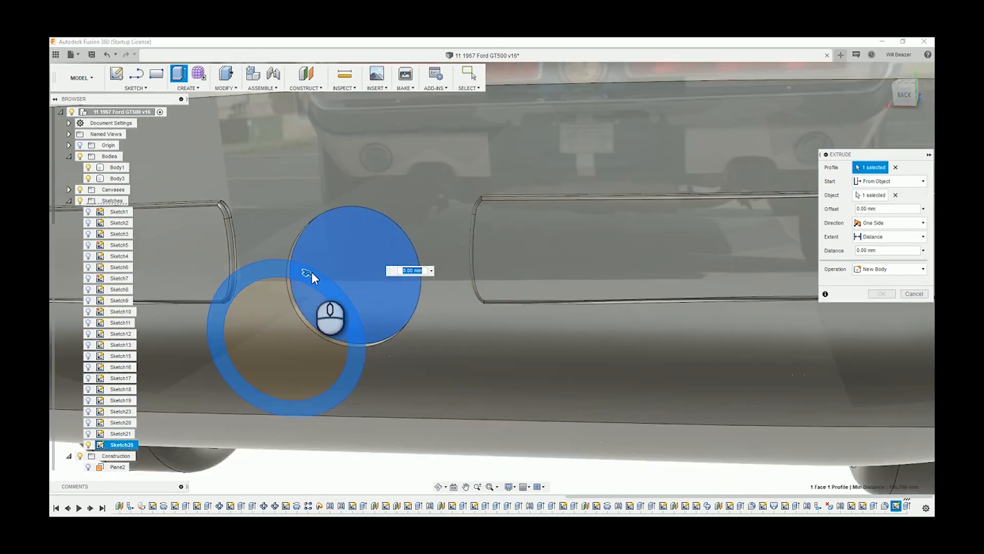
pyautogui.moveTo(309, 275); pyautogui.dragTo(308, 279)
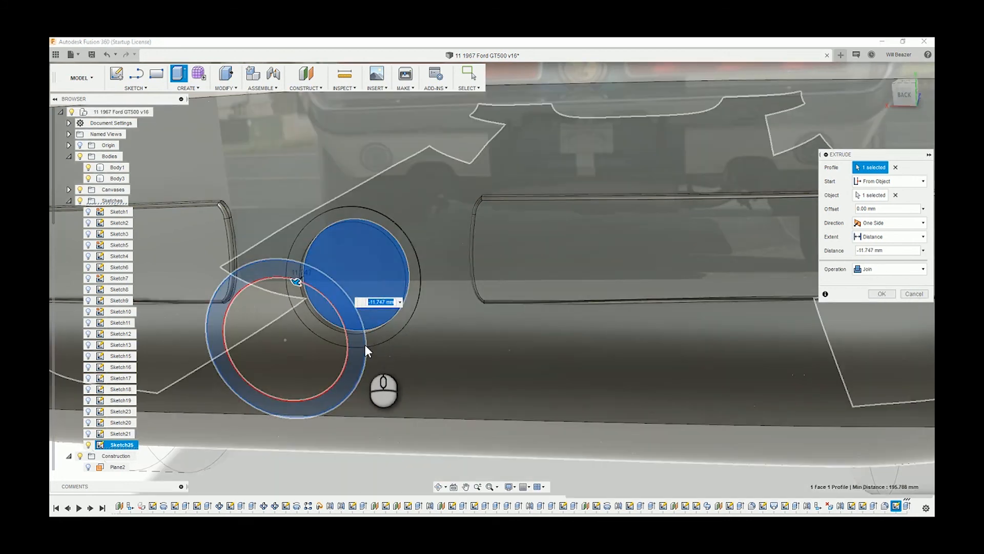
pyautogui.keyDown('shift'); pyautogui.moveTo(365, 347); pyautogui.dragTo(692, 291, button='middle'); pyautogui.keyUp('shift')
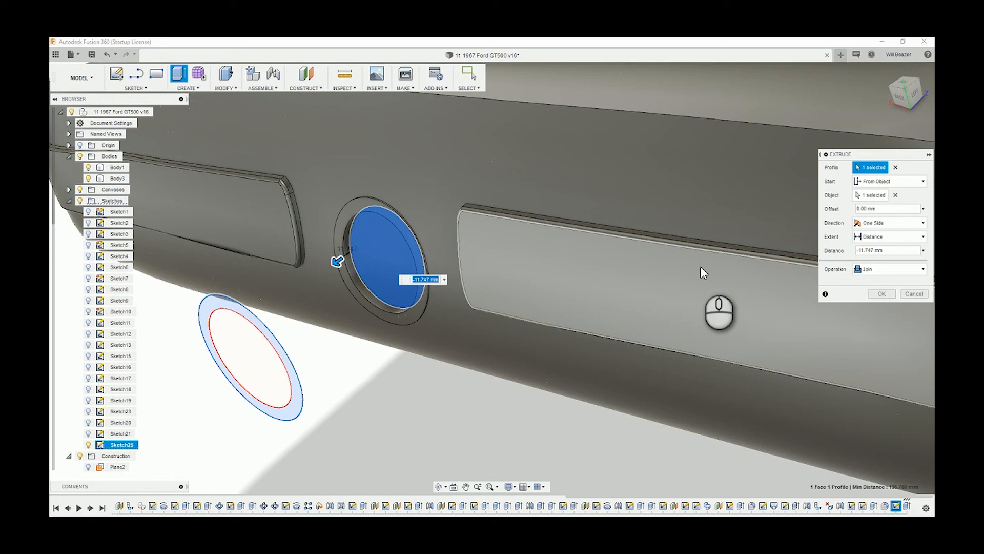
pyautogui.press('BackSpace')
pyautogui.write('-8')
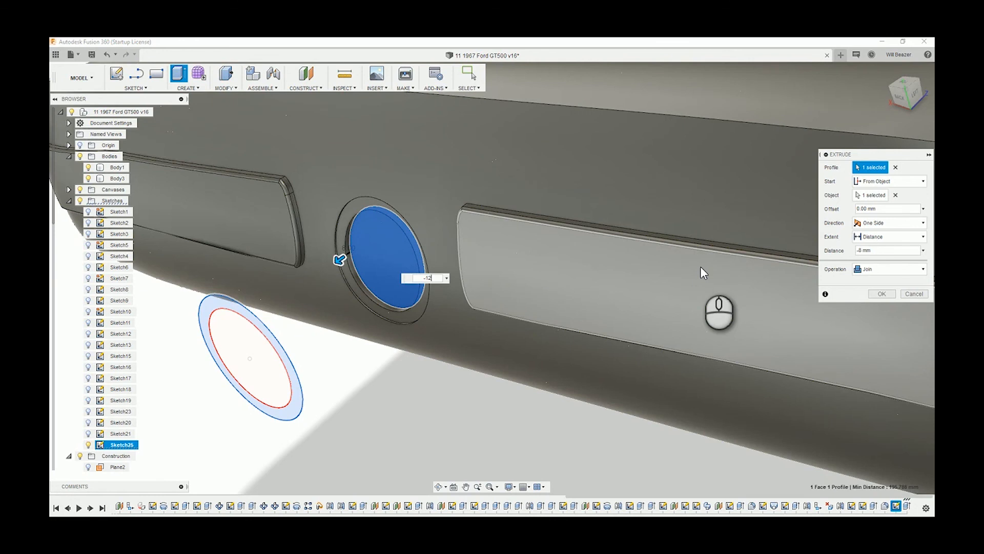
pyautogui.press('Return')
pyautogui.press('Return')
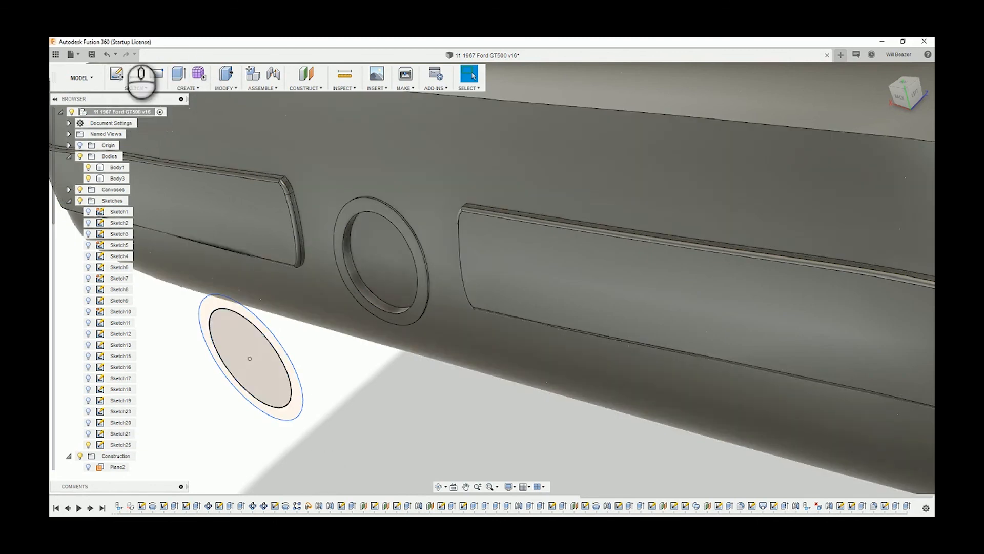
# Extrude the inner fuel cap circle by -22 mm from the floor face inside the ring, joining it to the body.
pyautogui.click(184, 73)
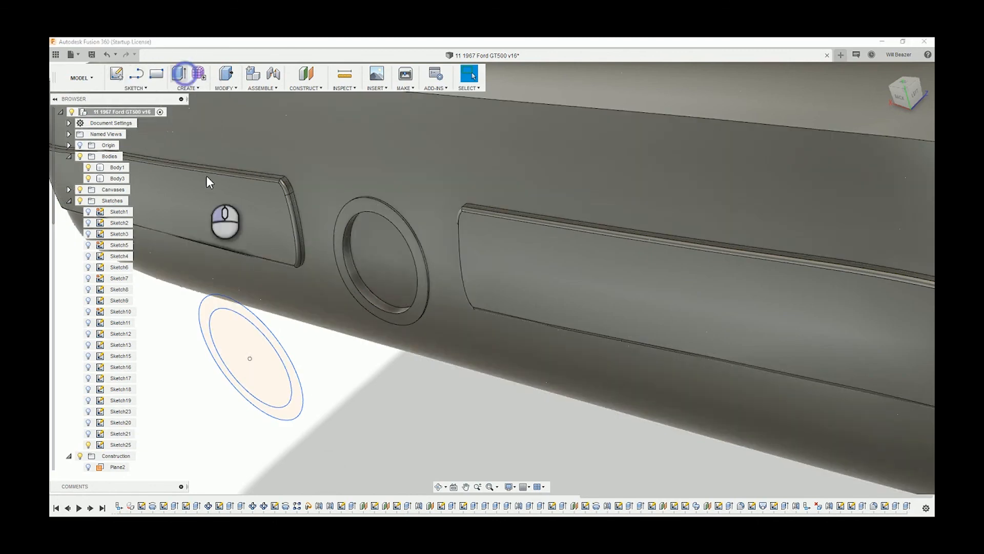
pyautogui.click(275, 384)
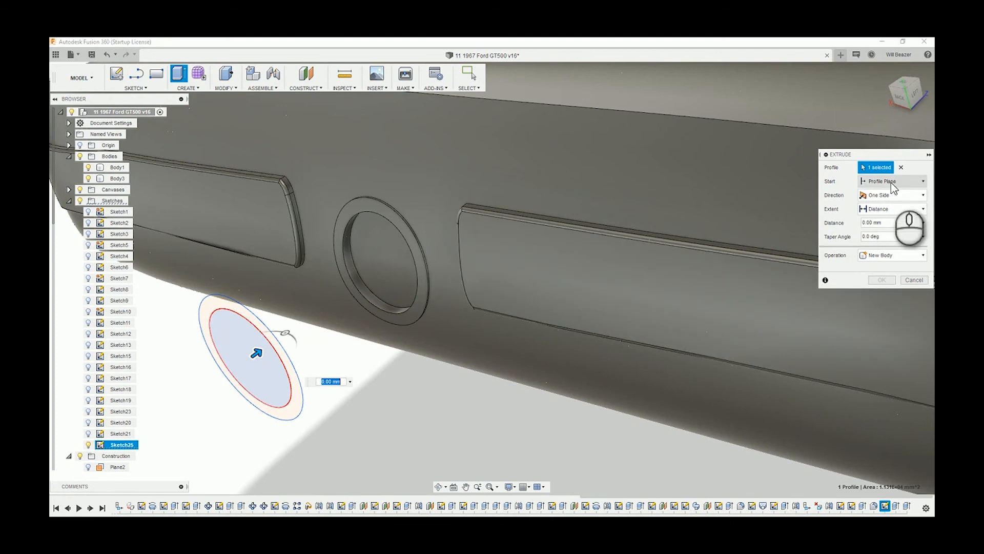
pyautogui.click(892, 181)
pyautogui.click(890, 218)
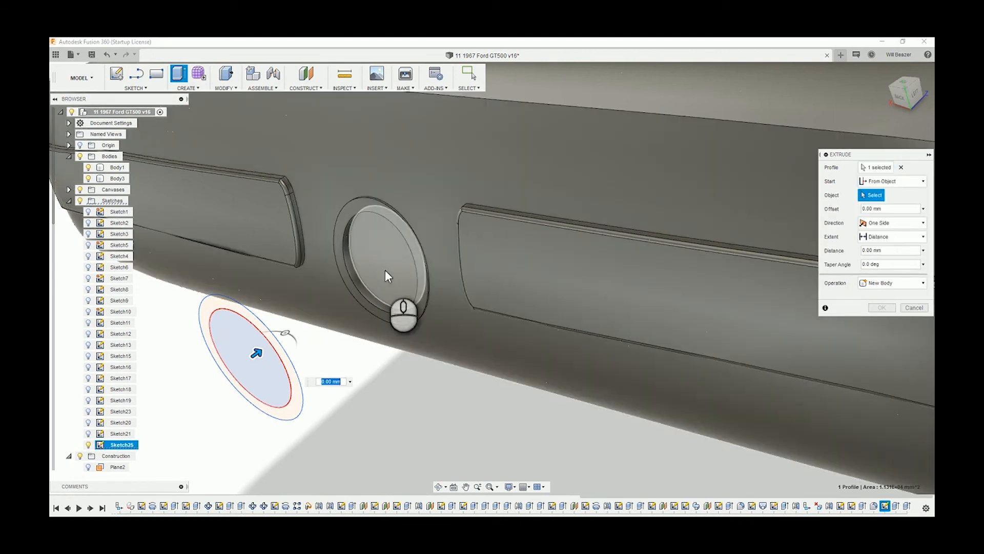
pyautogui.click(385, 270)
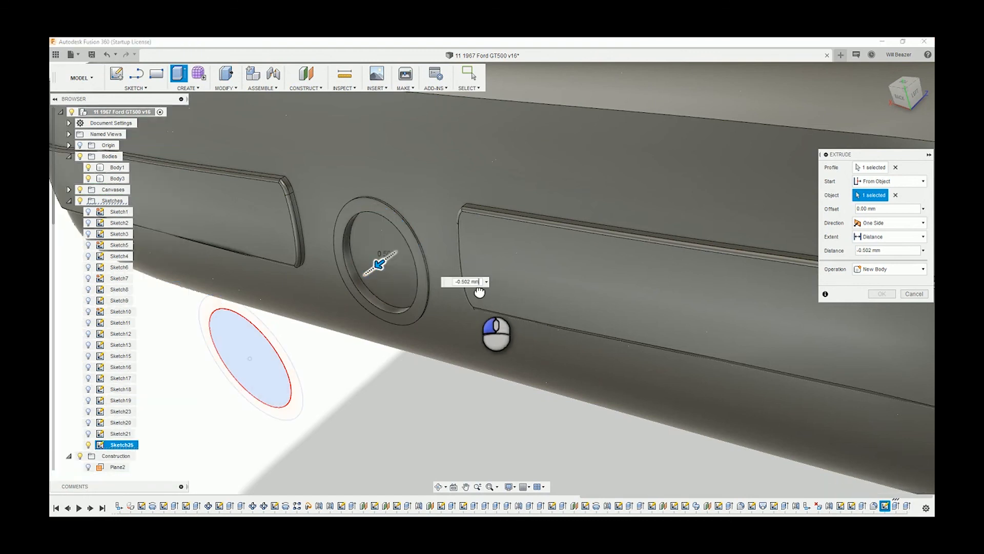
pyautogui.click(911, 236)
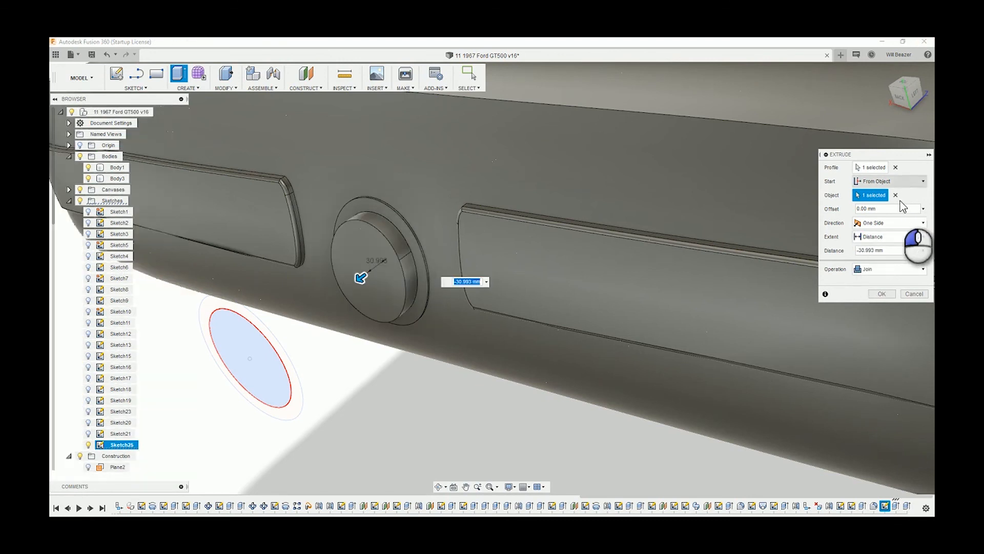
pyautogui.doubleClick(892, 252)
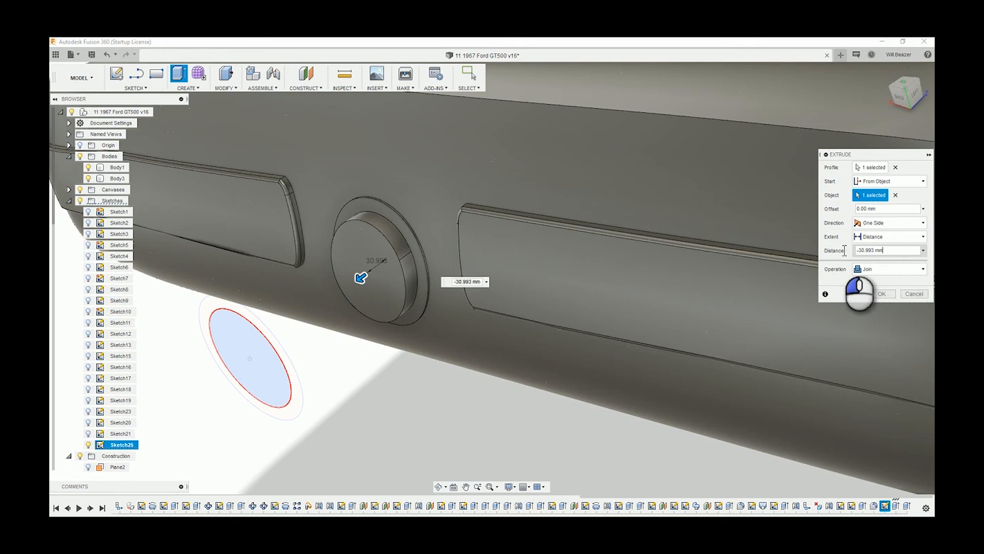
pyautogui.write('-12')
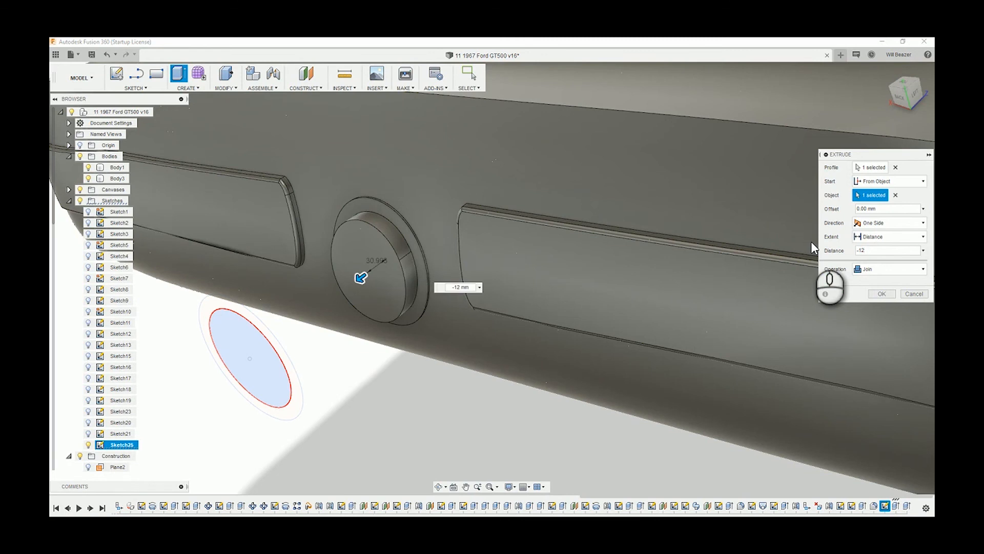
pyautogui.press('BackSpace')
pyautogui.press('BackSpace')
pyautogui.write('5')
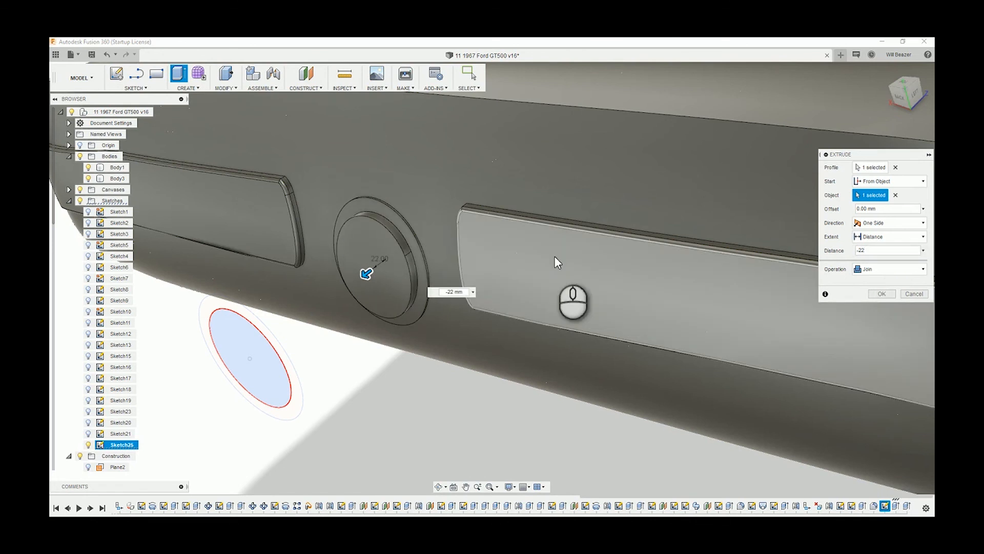
pyautogui.click(882, 295)
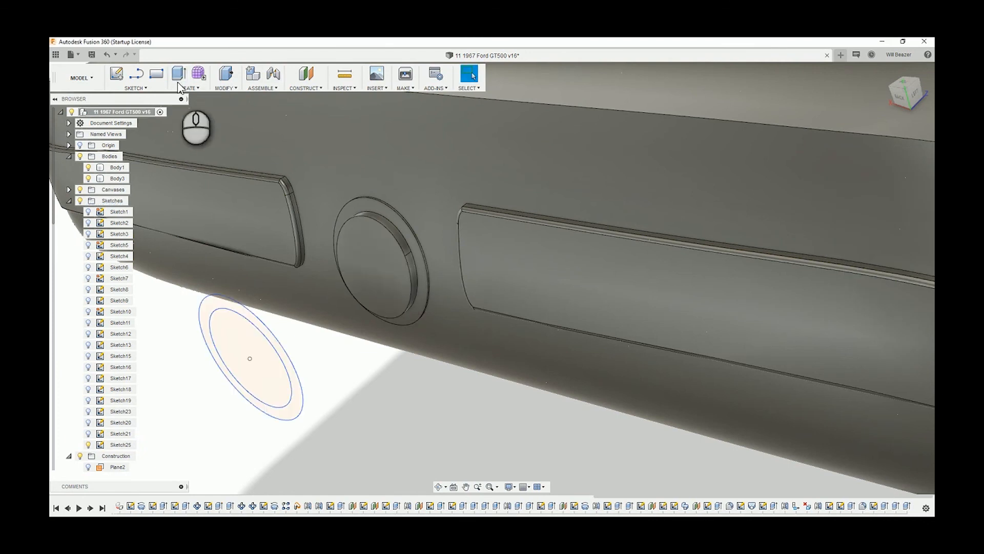
# Fillet the front face of the ring around the fuel cap with a constant 1 mm radius.
pyautogui.click(221, 87)
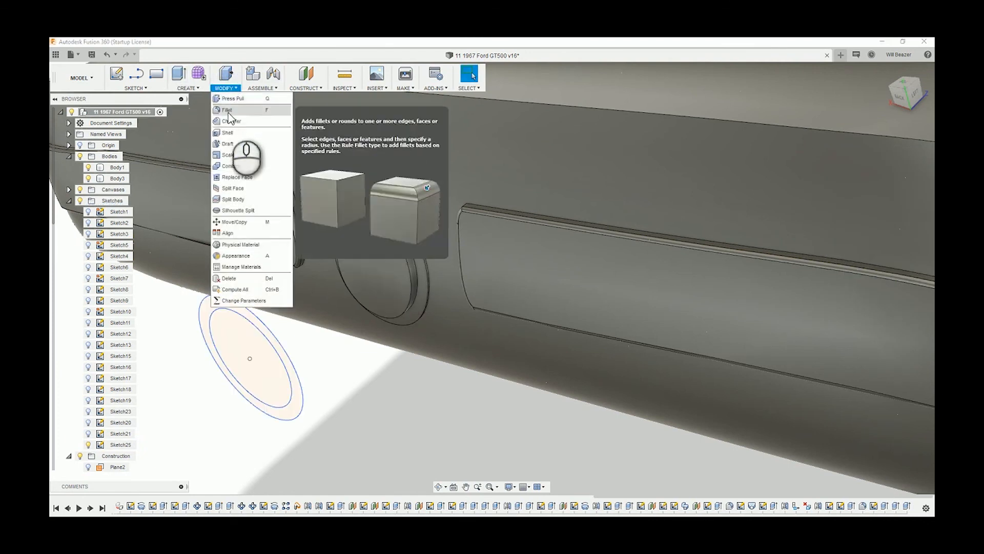
pyautogui.click(229, 111)
pyautogui.scroll(6, 404, 178)
pyautogui.scroll(-4, 470, 228)
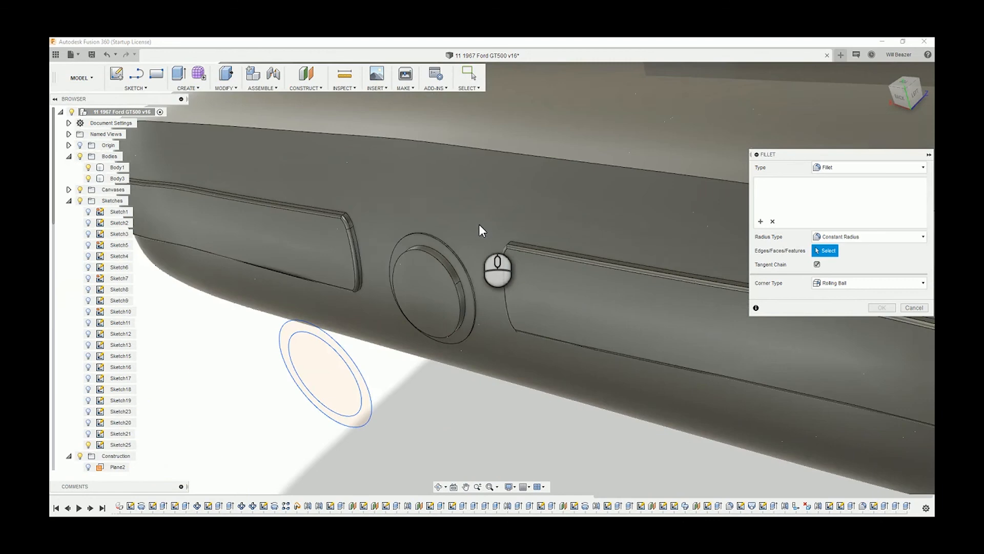
pyautogui.scroll(4, 423, 254)
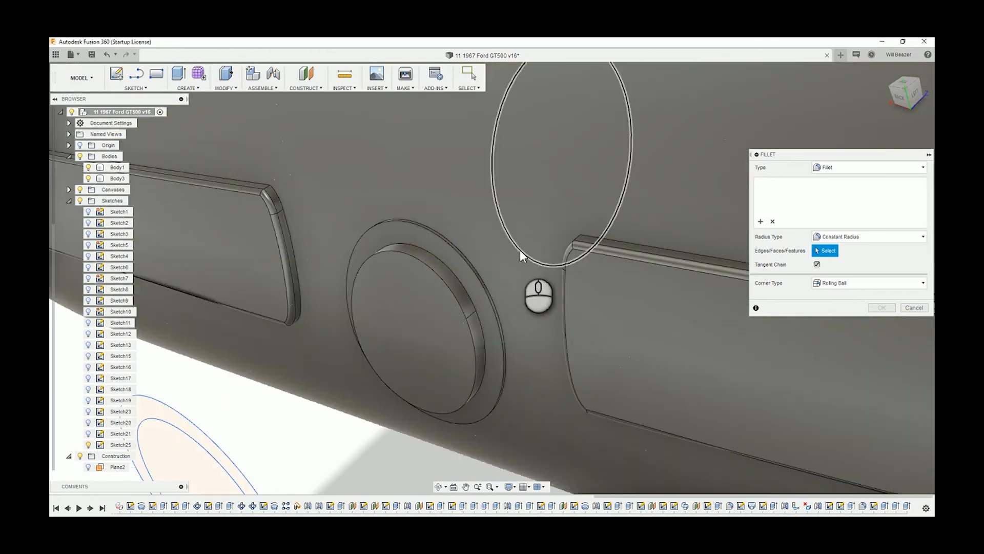
pyautogui.click(451, 258)
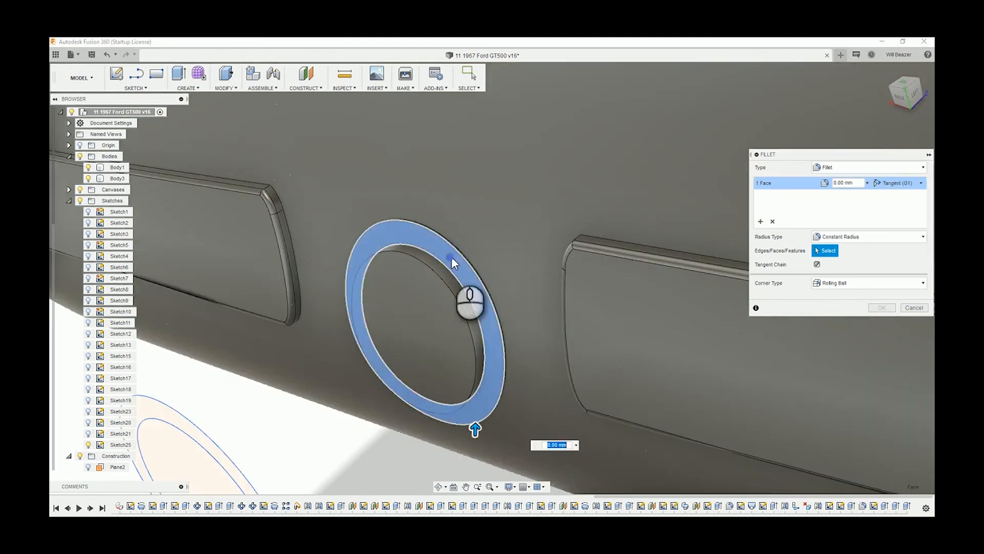
pyautogui.write('1')
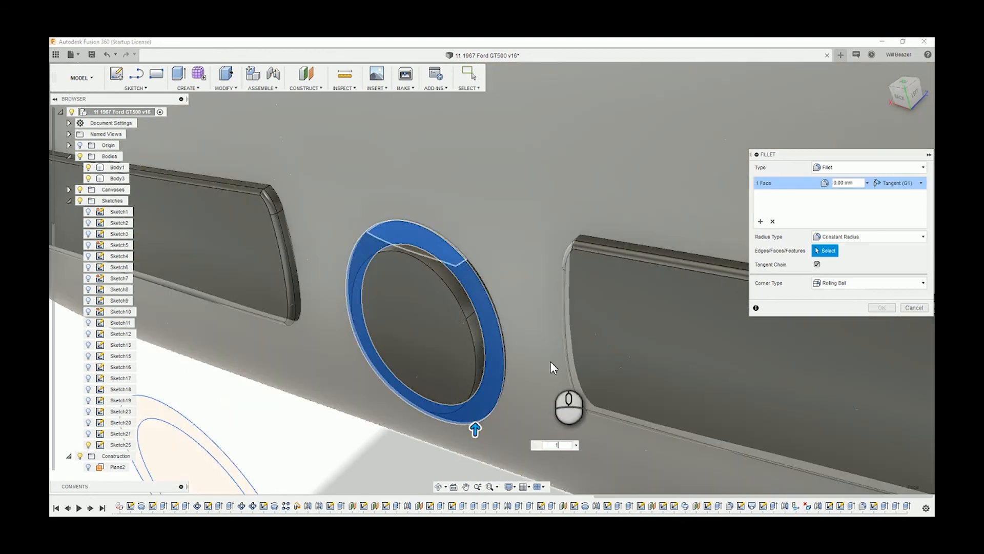
pyautogui.press('Return')
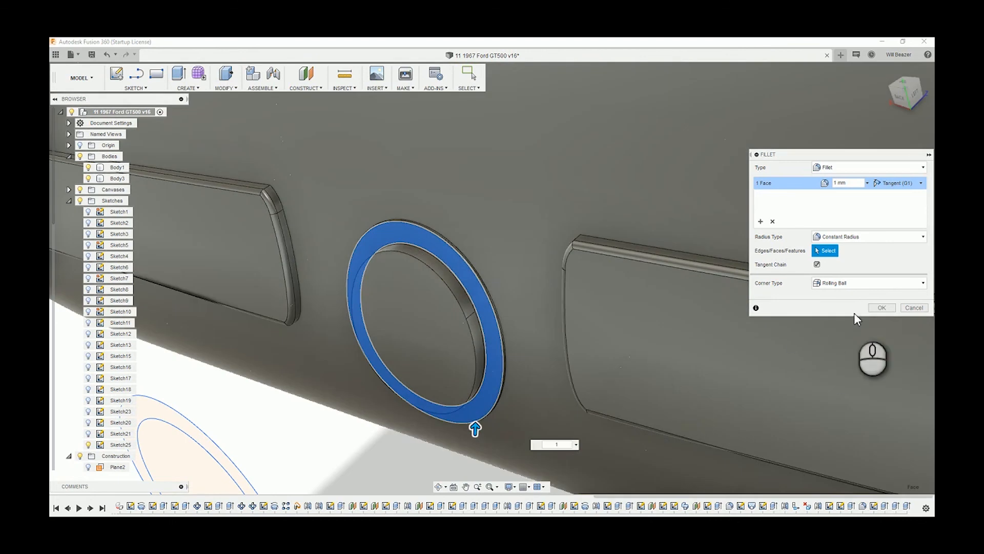
pyautogui.click(881, 307)
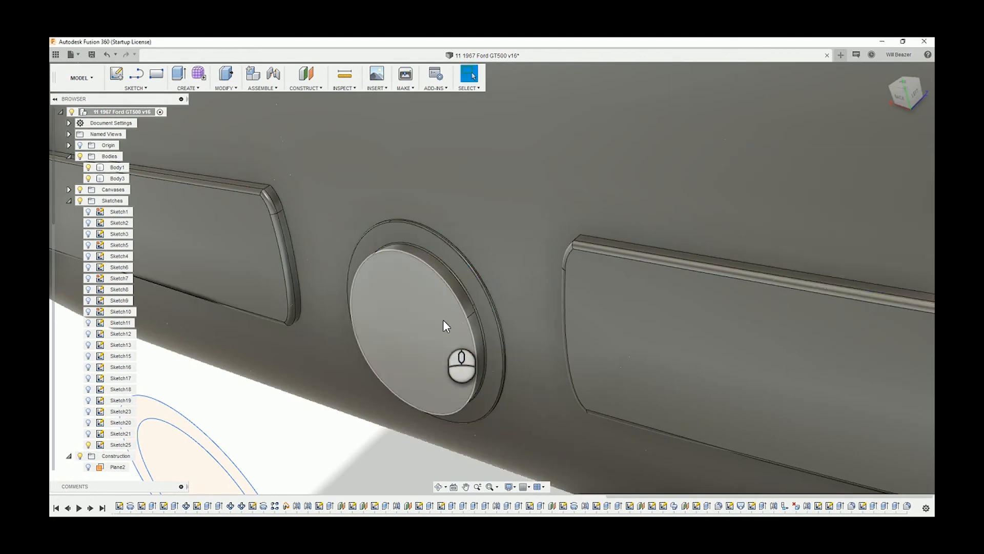
# Fillet the front face of the inner fuel cap disc with a constant 8 mm radius.
pyautogui.click(432, 310)
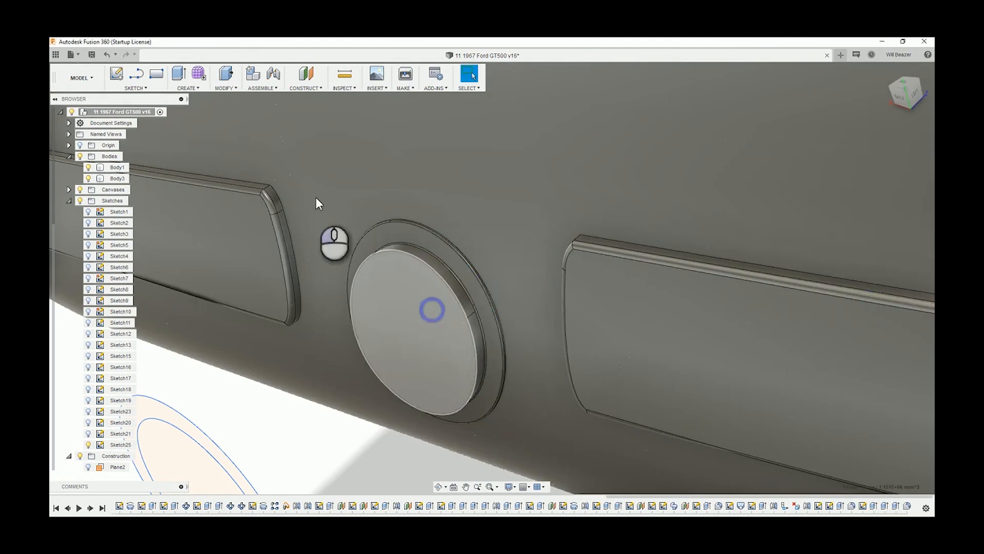
pyautogui.click(226, 88)
pyautogui.click(236, 109)
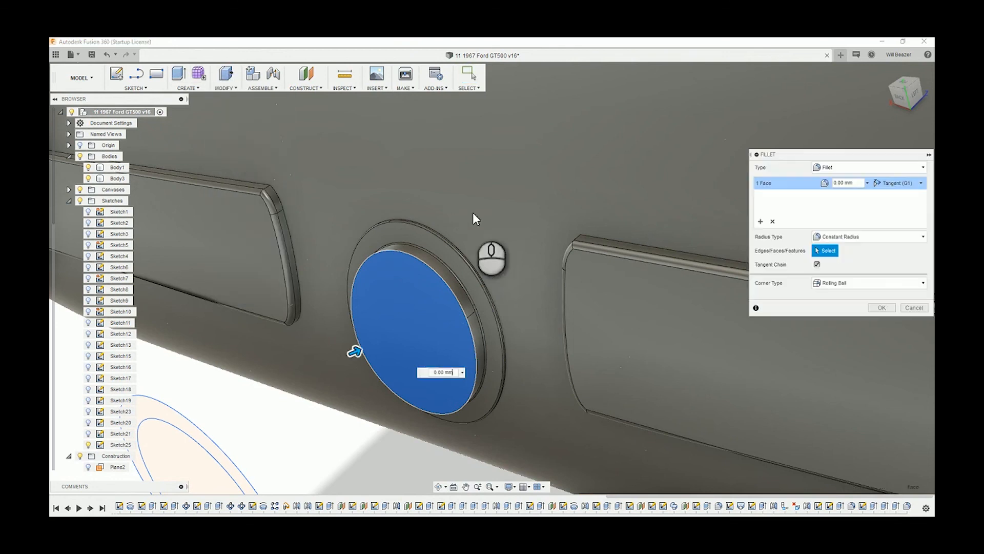
pyautogui.scroll(8, 458, 297)
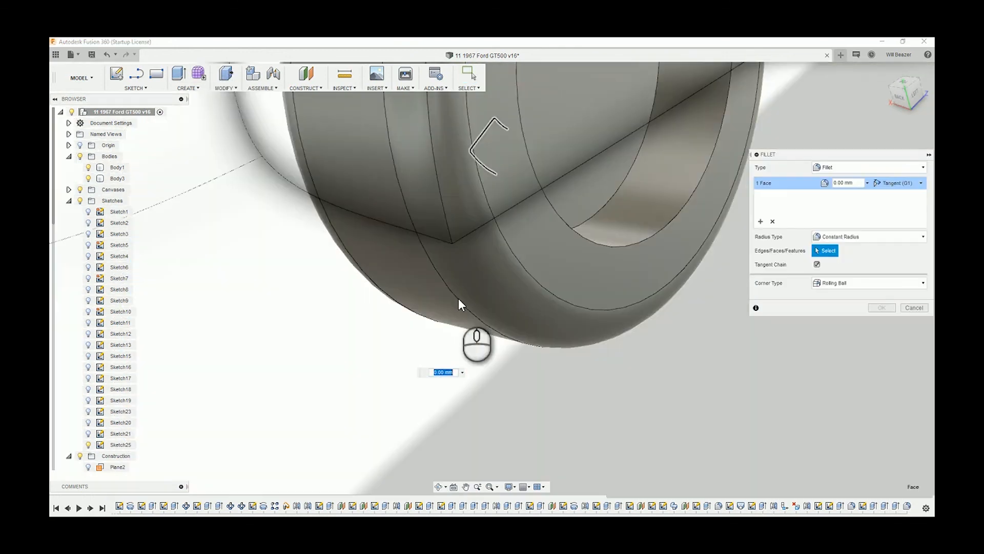
pyautogui.scroll(-6, 459, 298)
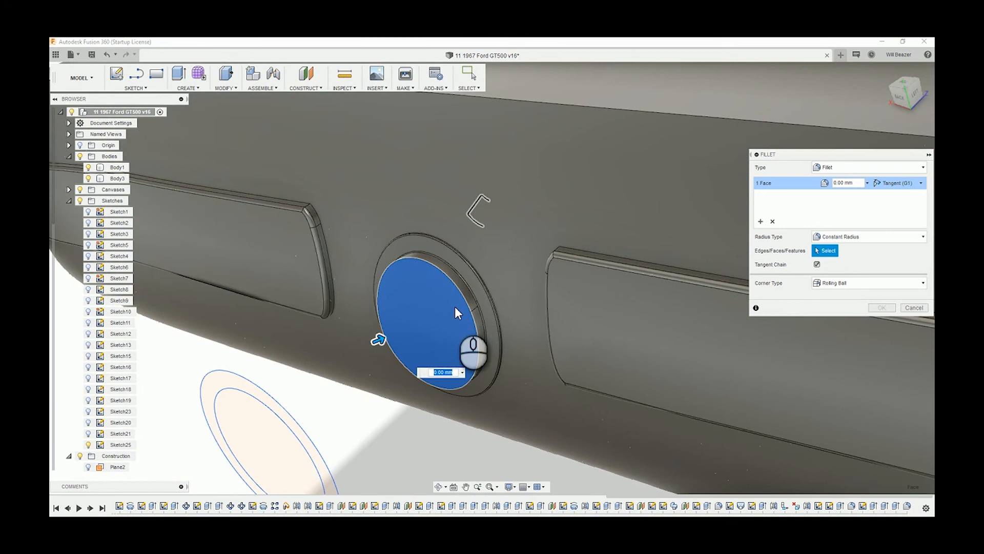
pyautogui.write('4')
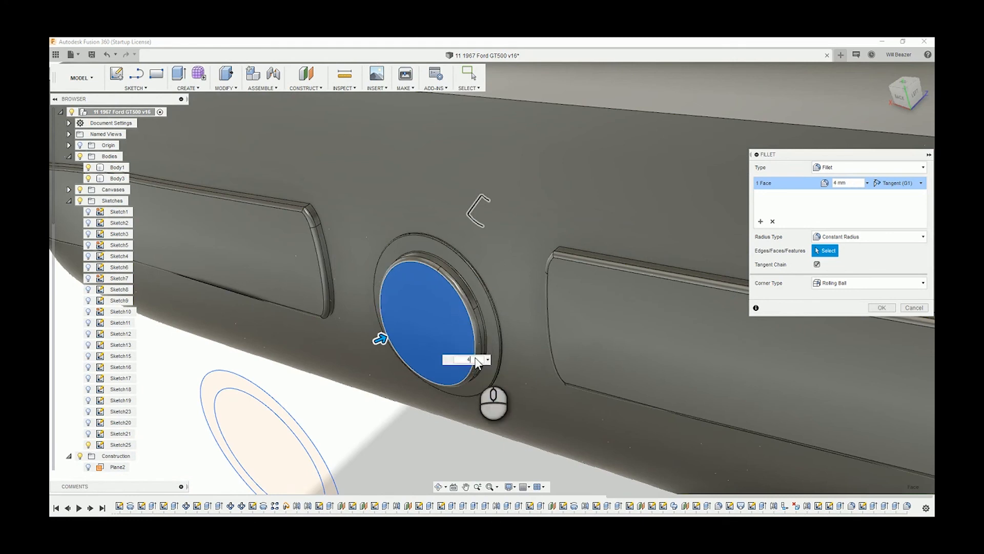
pyautogui.doubleClick(479, 360)
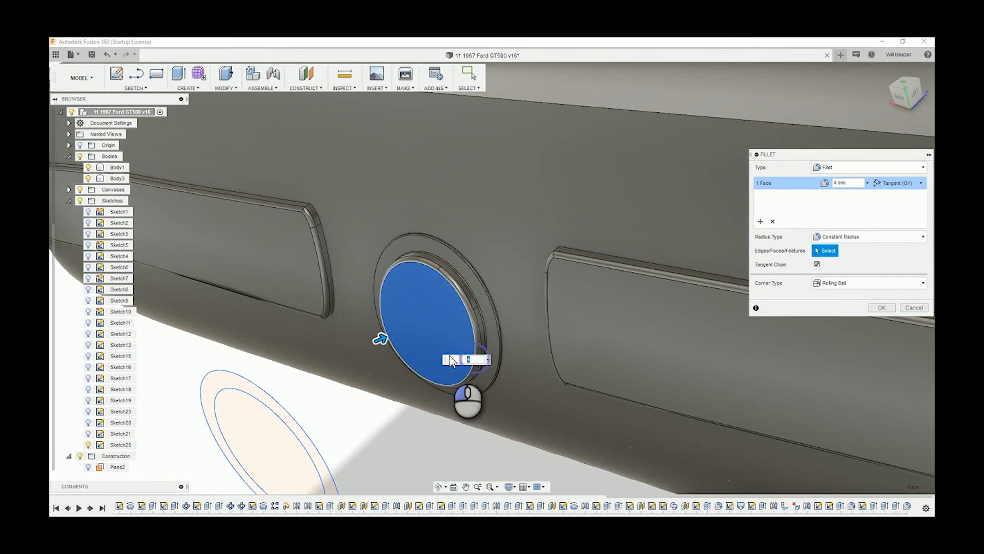
pyautogui.write('8')
pyautogui.press('Return')
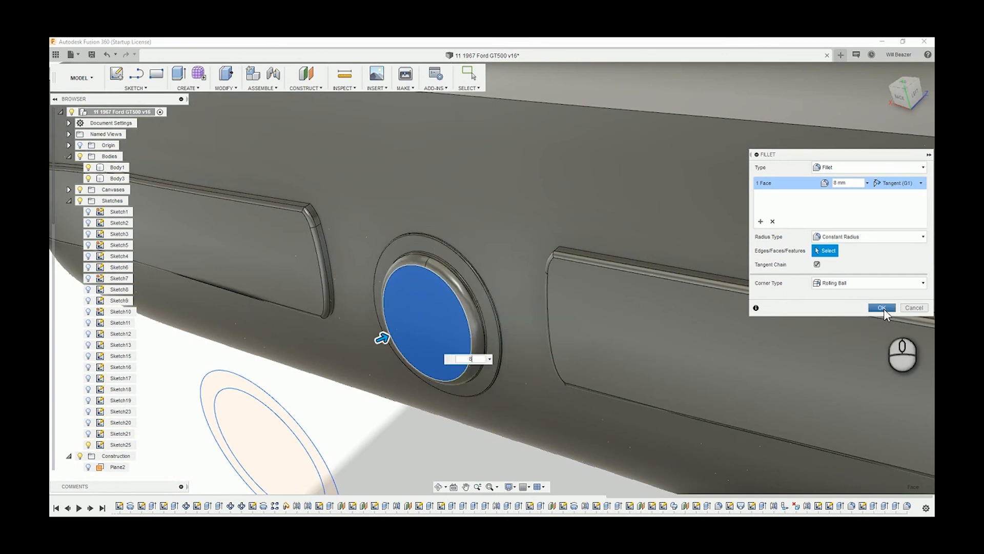
pyautogui.click(882, 308)
# Hide Sketch25 and collapse the Sketches, Bodies, Construction and Shell:1 branches of the design tree.
pyautogui.scroll(-5, 522, 228)
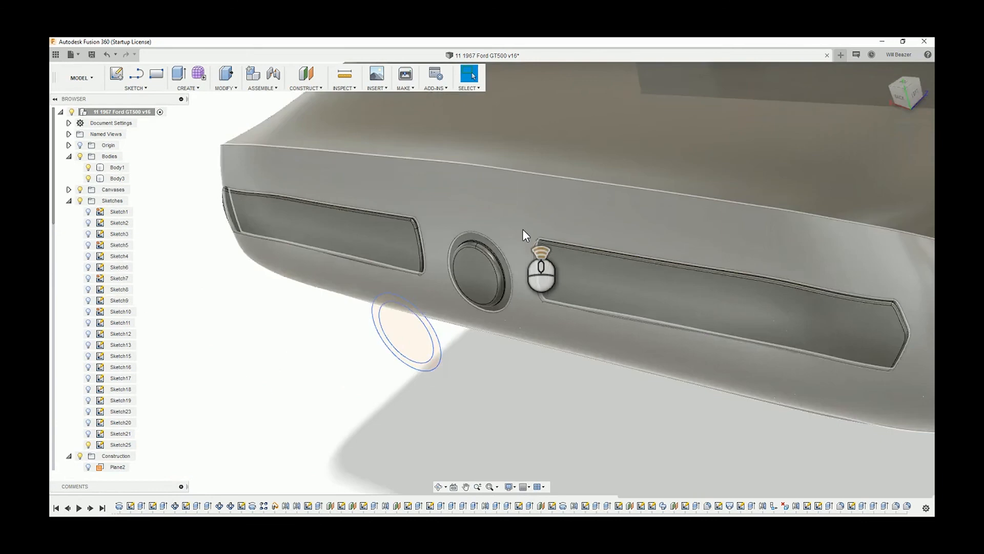
pyautogui.keyDown('shift'); pyautogui.moveTo(522, 228); pyautogui.dragTo(551, 291, button='middle'); pyautogui.keyUp('shift')
pyautogui.keyDown('shift'); pyautogui.moveTo(592, 333); pyautogui.dragTo(486, 297, button='middle'); pyautogui.keyUp('shift')
pyautogui.click(88, 444)
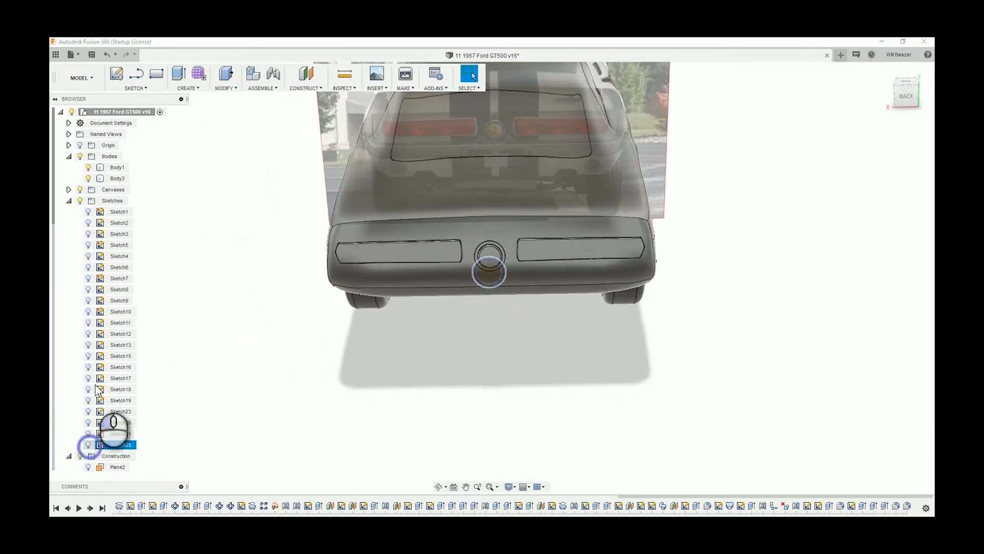
pyautogui.click(70, 202)
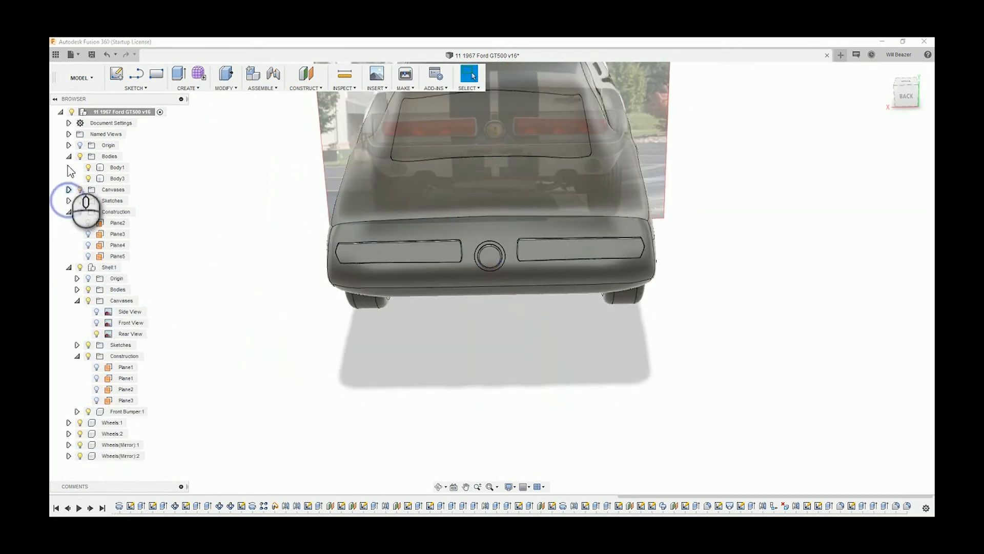
pyautogui.click(67, 156)
pyautogui.click(69, 189)
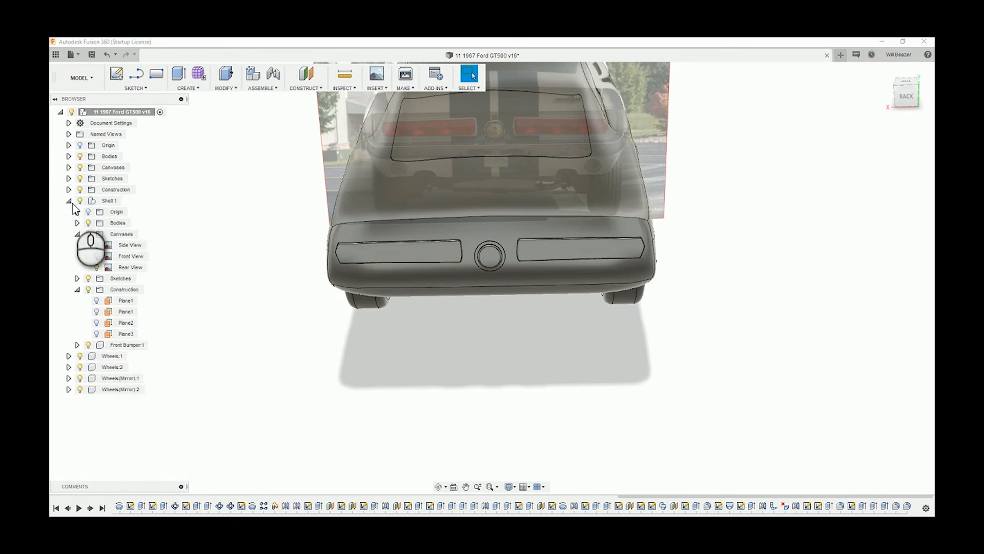
pyautogui.click(68, 202)
# Hide the Rear View reference canvas of the Shell:1 component, leaving the whole car in view.
pyautogui.scroll(-3, 470, 250)
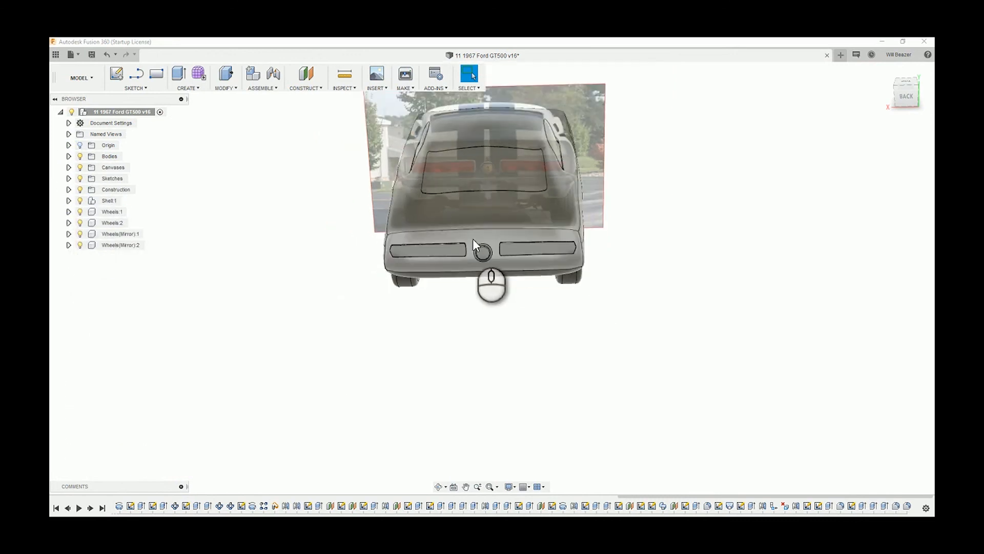
pyautogui.keyDown('shift'); pyautogui.moveTo(473, 239); pyautogui.dragTo(517, 235, button='middle'); pyautogui.keyUp('shift')
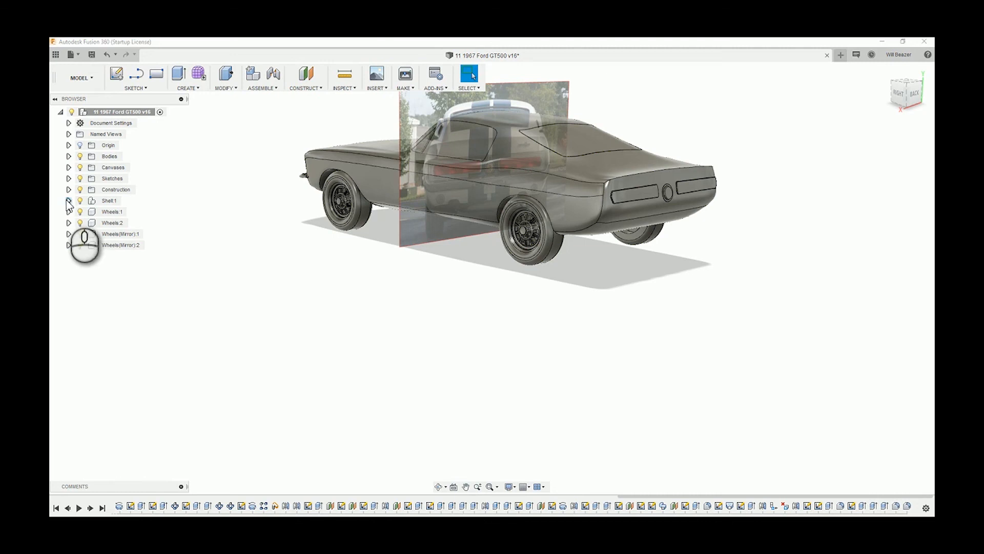
pyautogui.click(68, 200)
pyautogui.click(97, 267)
pyautogui.scroll(-2, 347, 225)
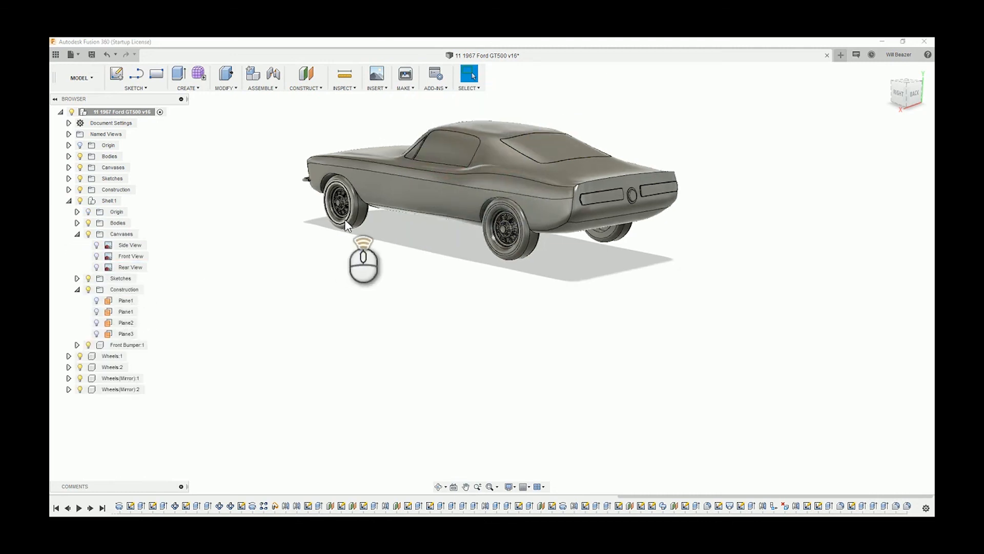
pyautogui.keyDown('shift'); pyautogui.moveTo(493, 227); pyautogui.dragTo(536, 177, button='middle'); pyautogui.keyUp('shift')
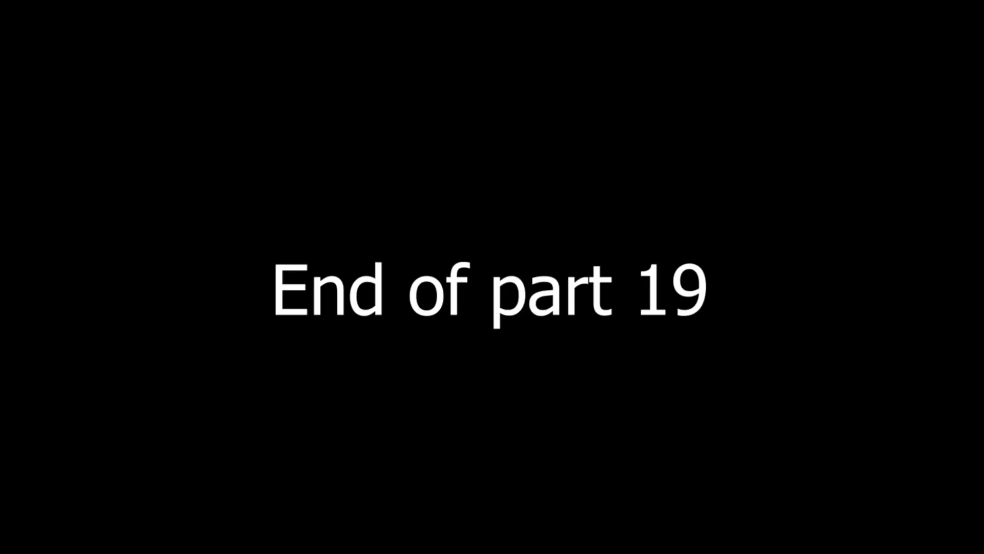